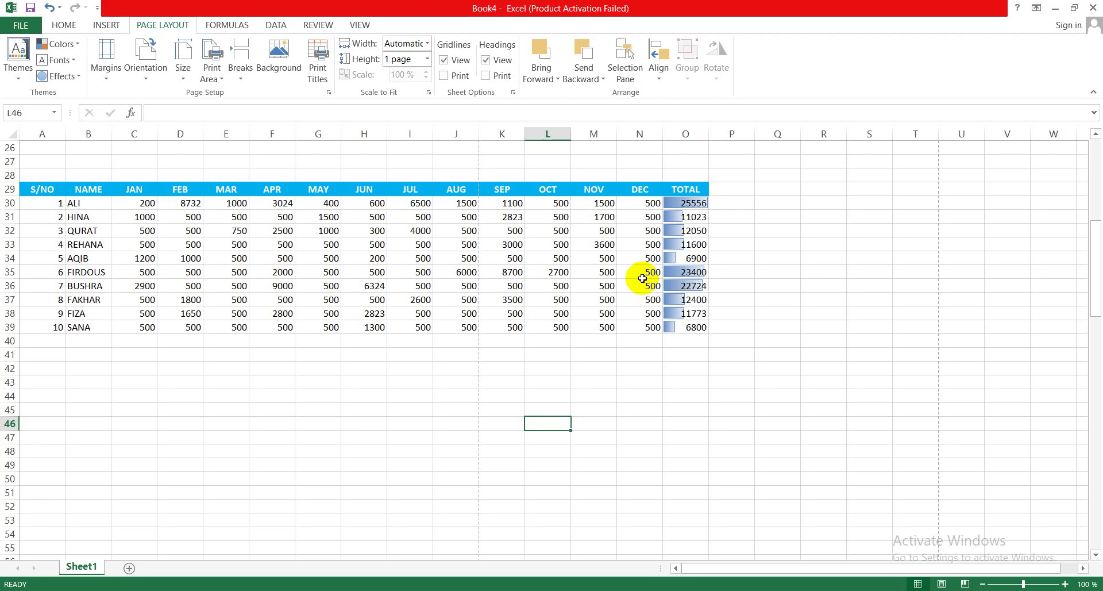
# Step: Select cell D31 and glance at the workbook themes gallery without choosing a theme
pyautogui.press('XF86AudioRaiseVolume')
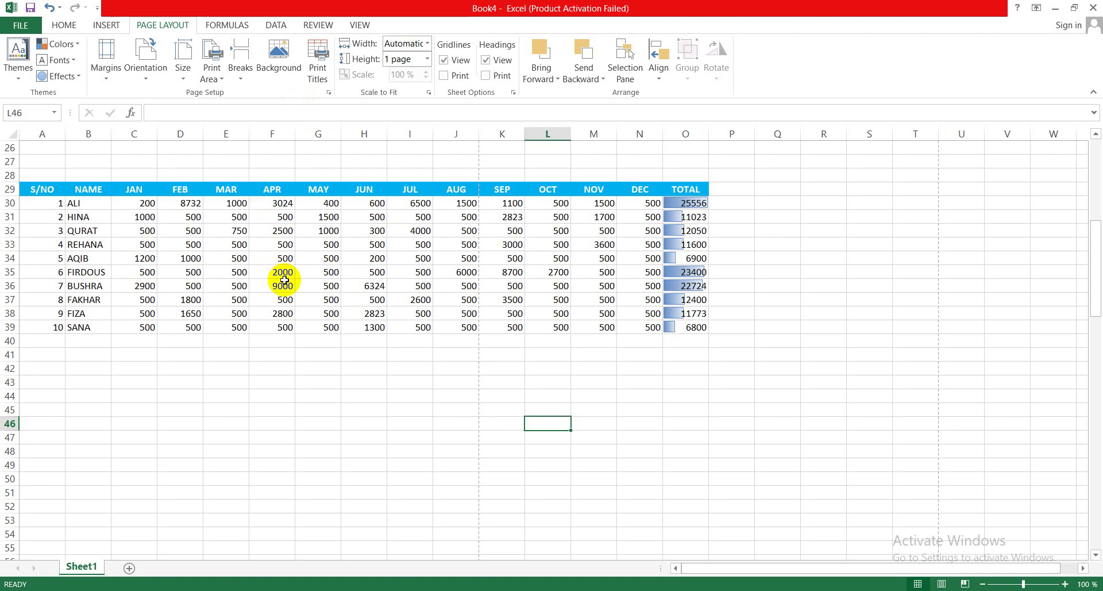
pyautogui.click(198, 217)
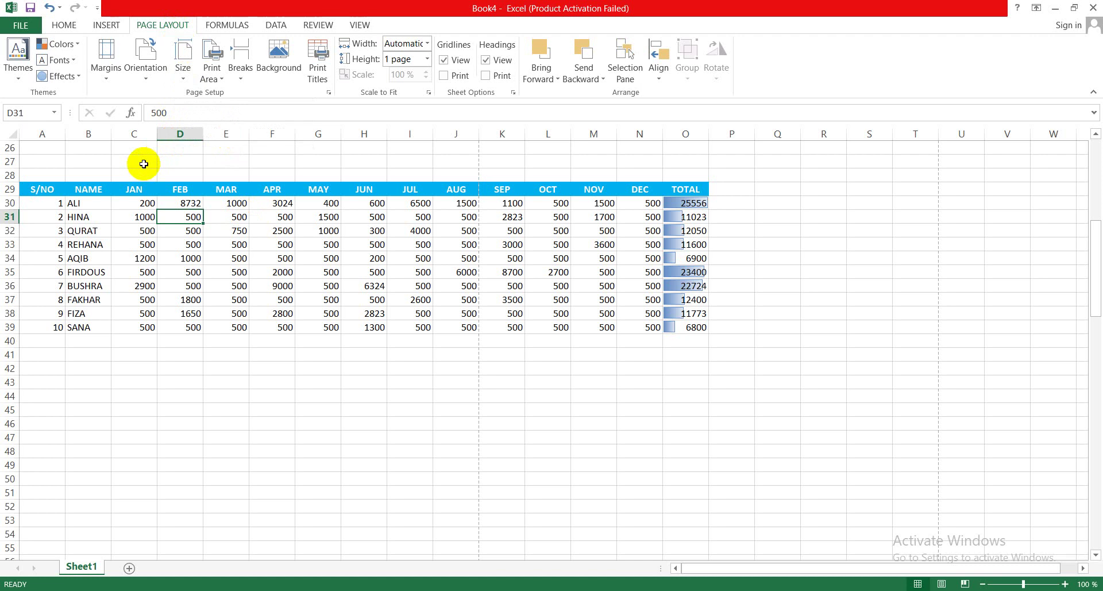
pyautogui.click(18, 81)
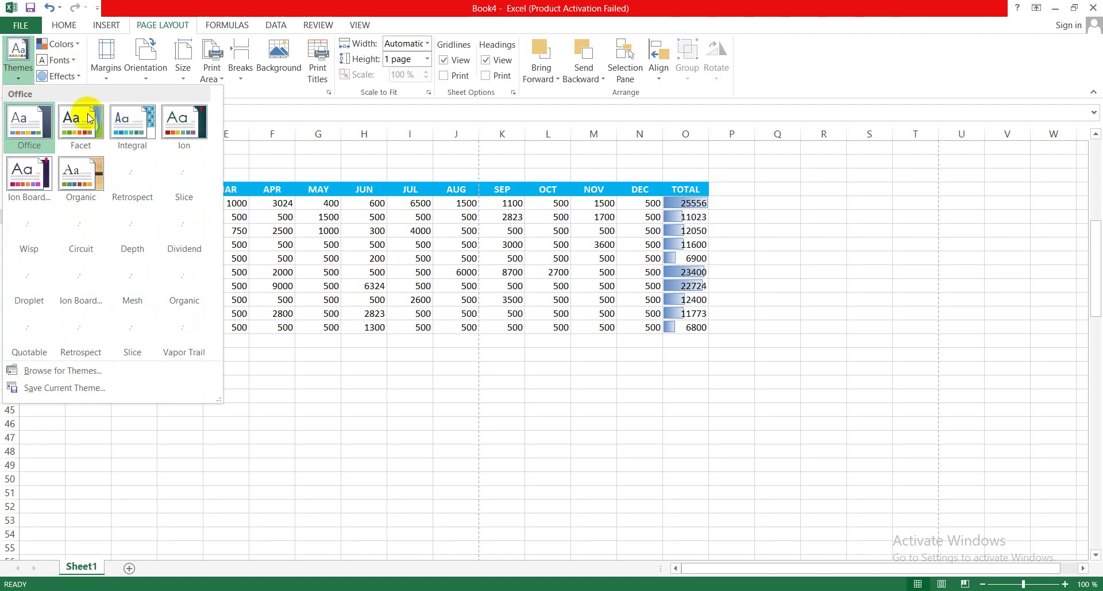
pyautogui.click(343, 158)
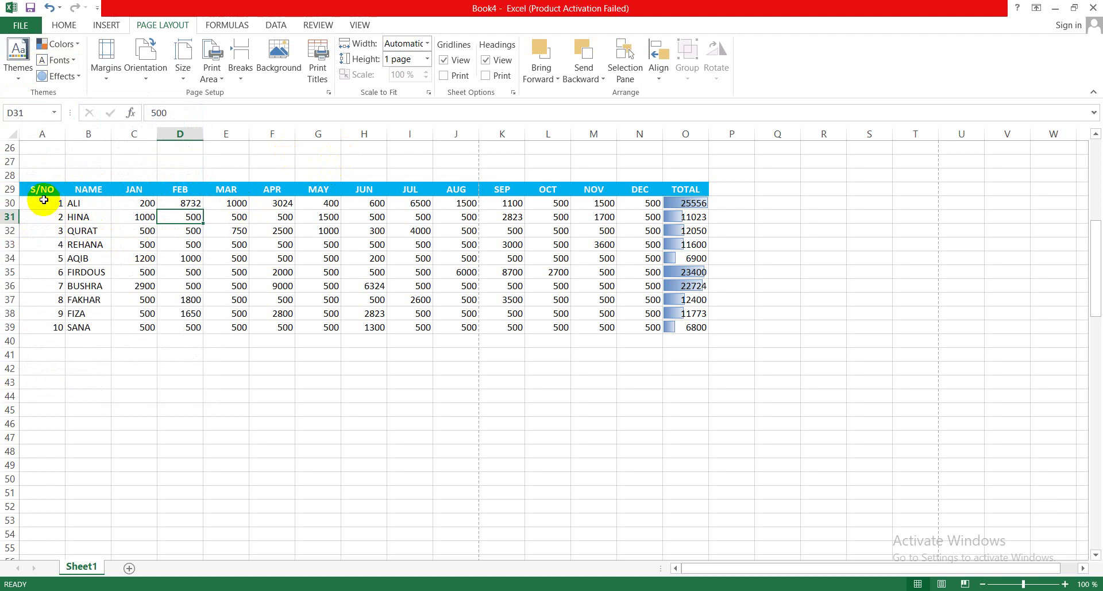
# Step: Preview the theme designs again, keep the current theme, and bring up the colour schemes list
pyautogui.click(19, 80)
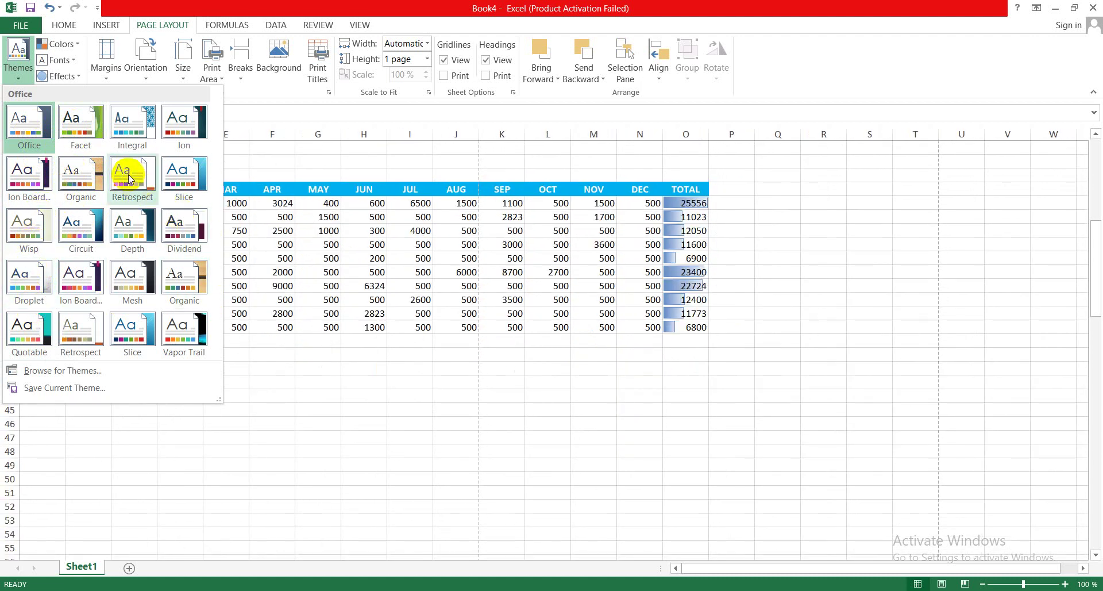
pyautogui.click(284, 155)
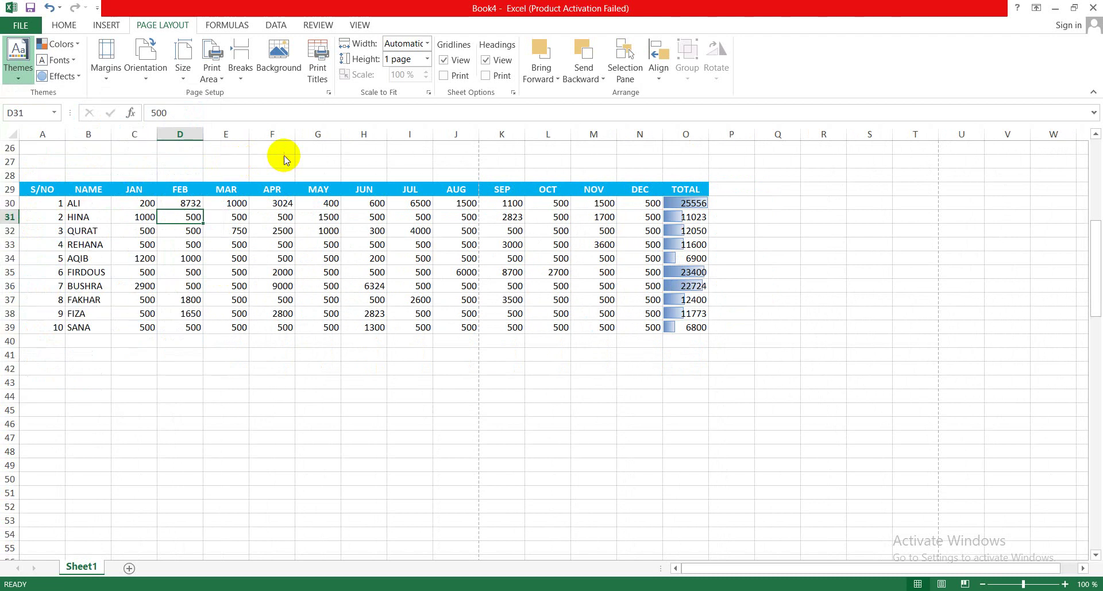
pyautogui.click(79, 45)
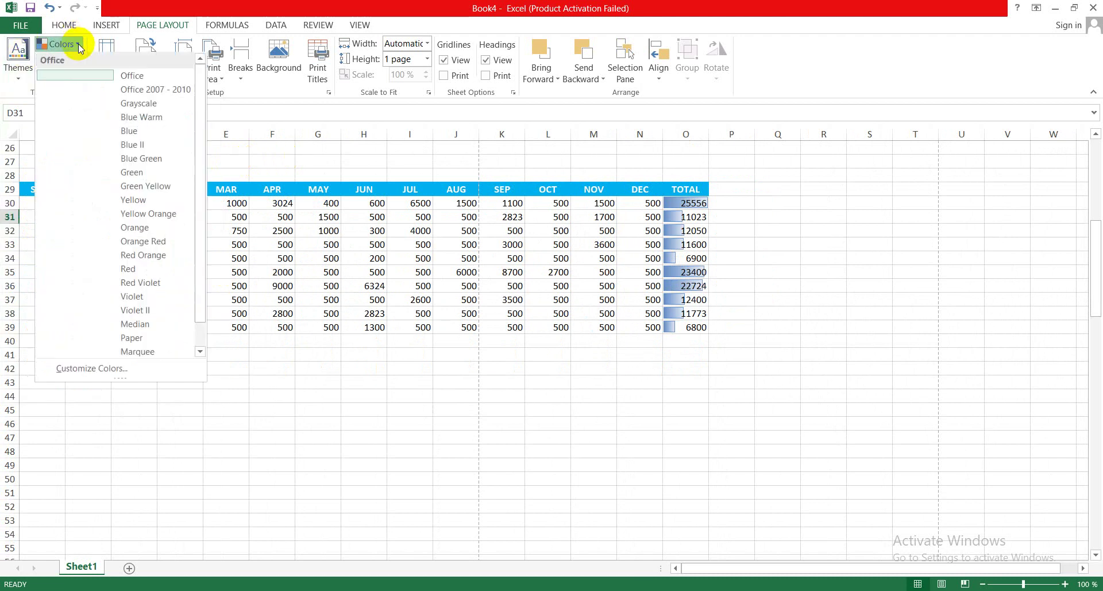
# Step: Look through the Themes, Colors and Fonts lists in turn, leaving the Office theme and fonts unchanged
pyautogui.click(17, 76)
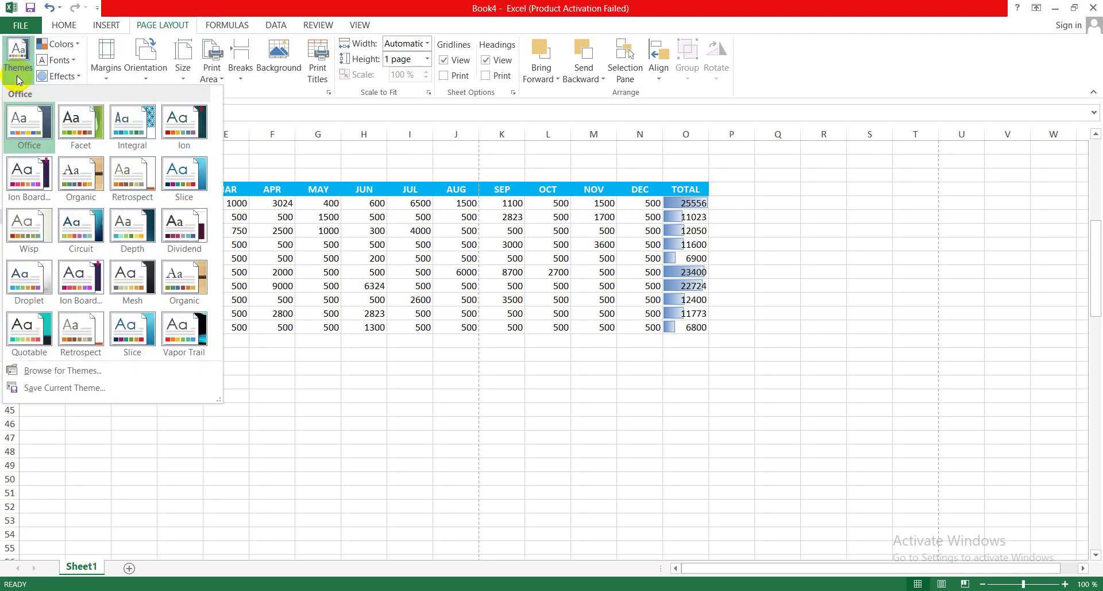
pyautogui.click(77, 46)
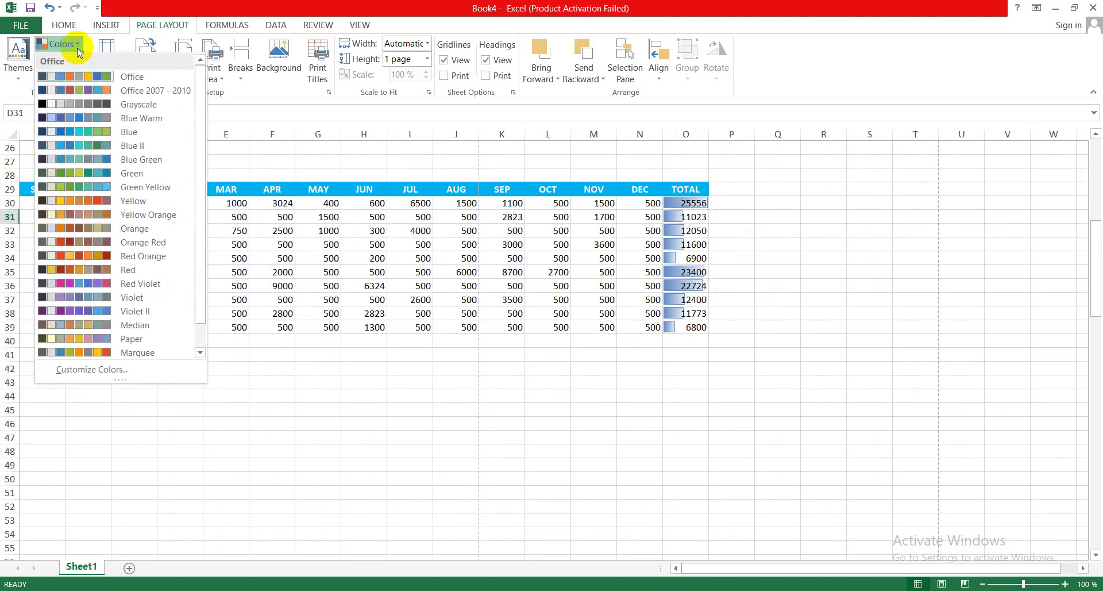
pyautogui.click(248, 162)
pyautogui.click(76, 61)
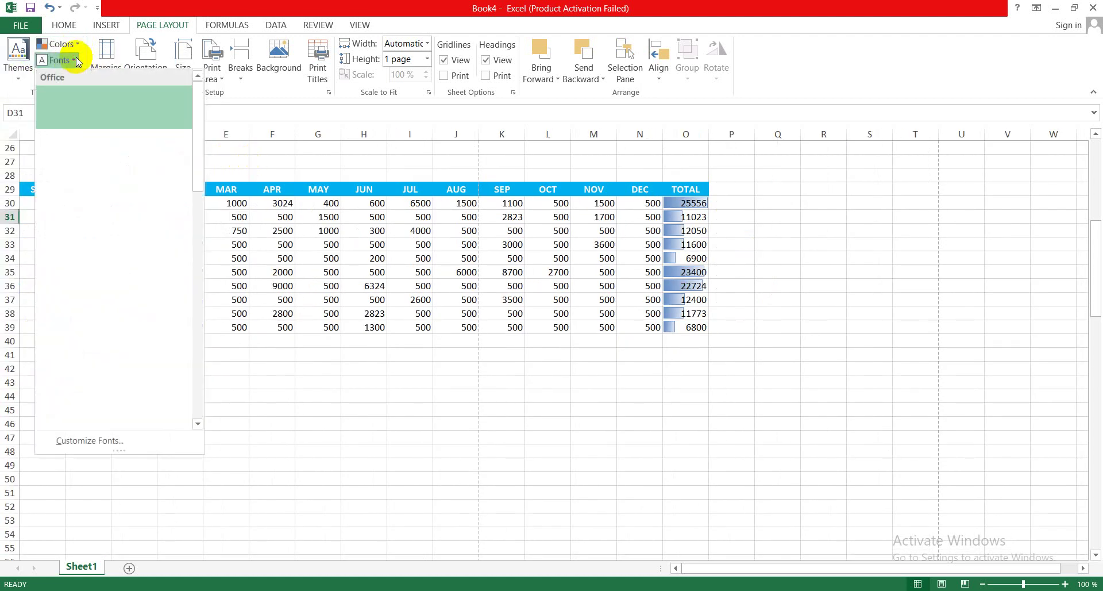
pyautogui.click(222, 162)
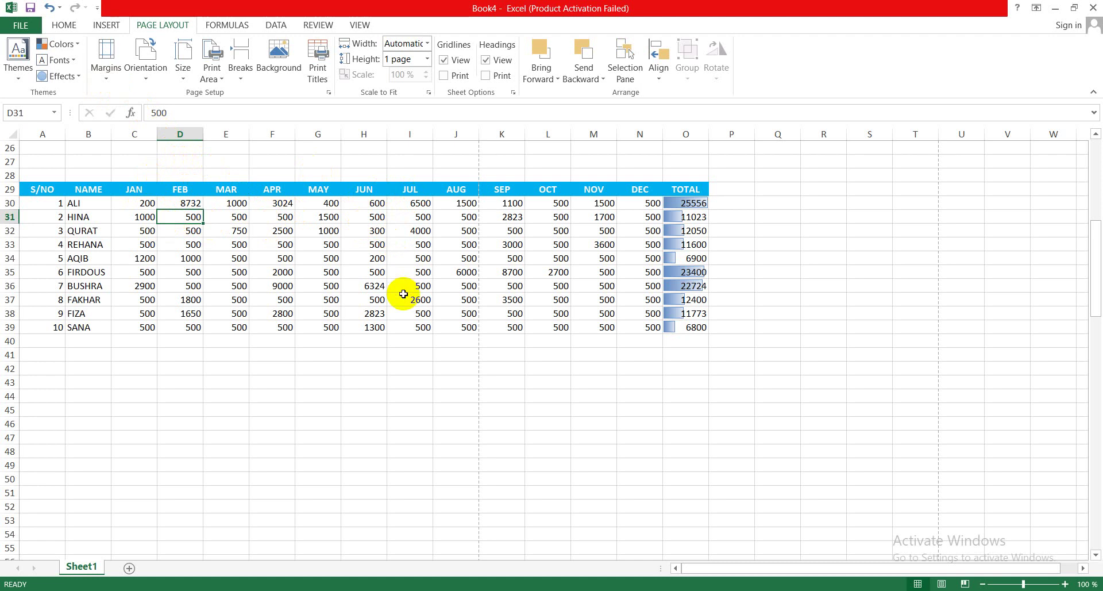
# Step: Review the preset margin sizes without applying any, then switch to the View tab
pyautogui.click(103, 84)
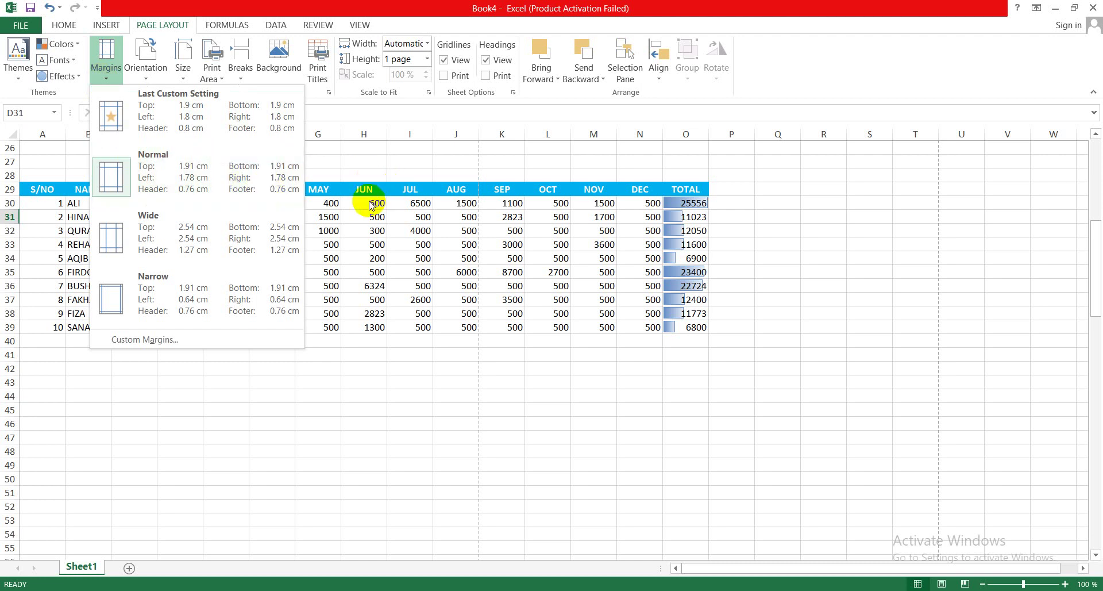
pyautogui.click(352, 215)
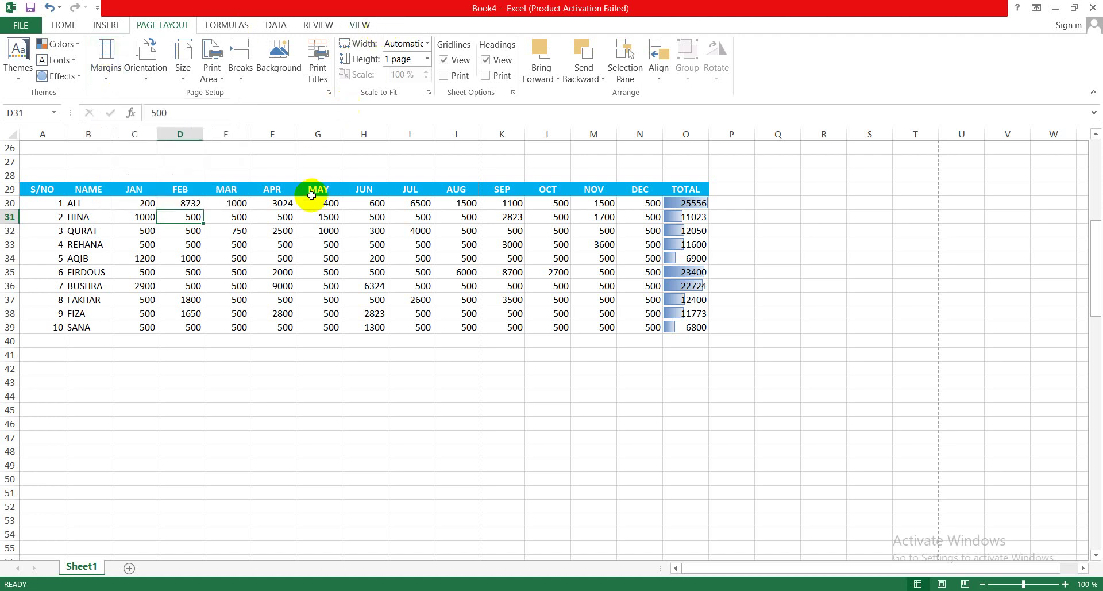
pyautogui.click(360, 25)
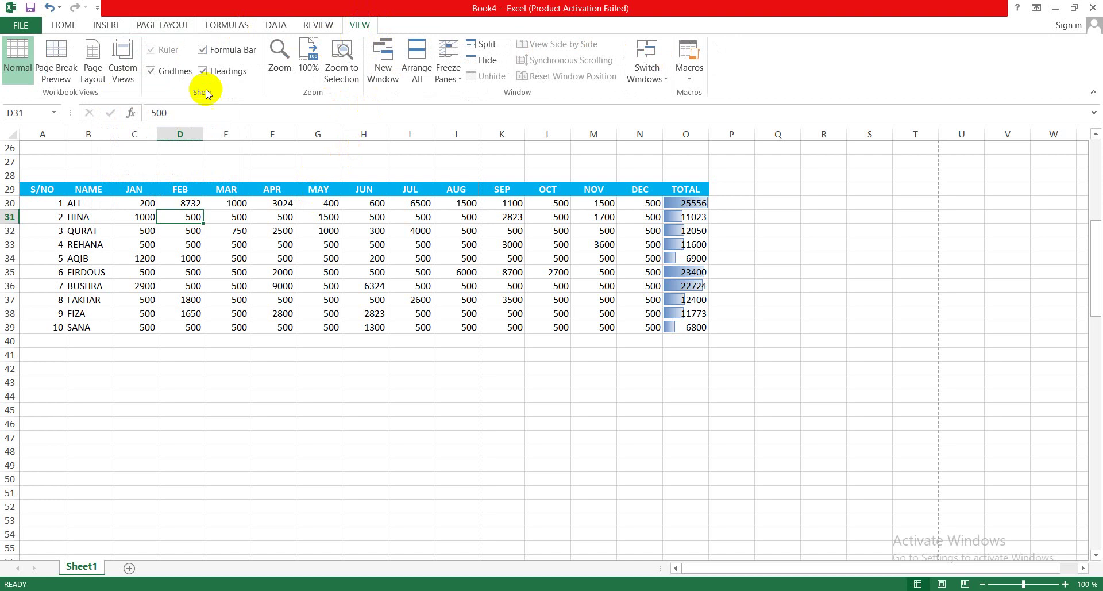
pyautogui.click(93, 73)
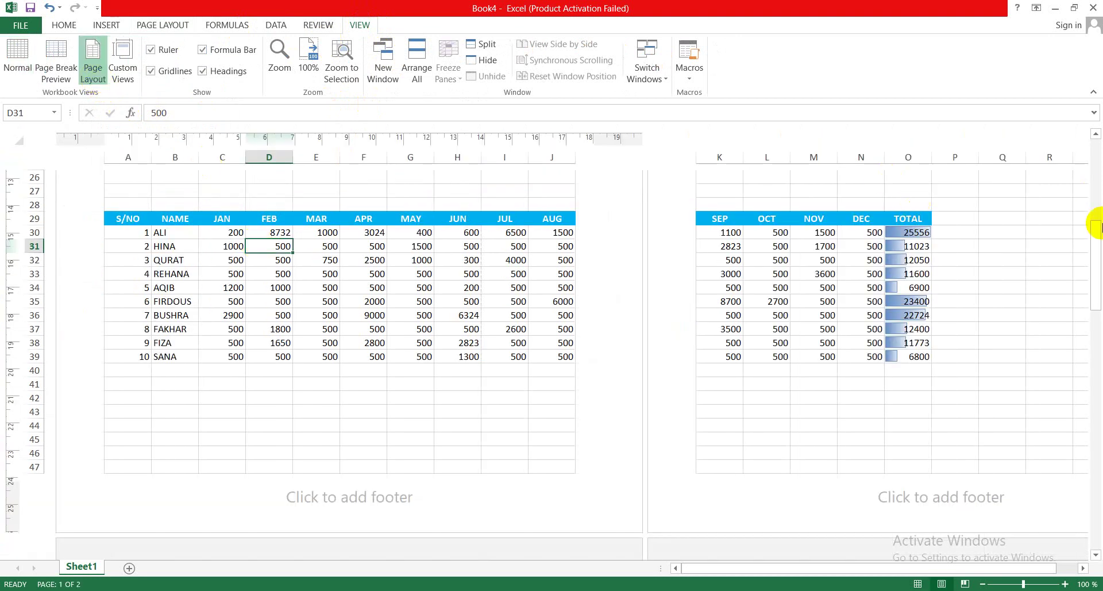
pyautogui.moveTo(1094, 264); pyautogui.dragTo(1097, 155)
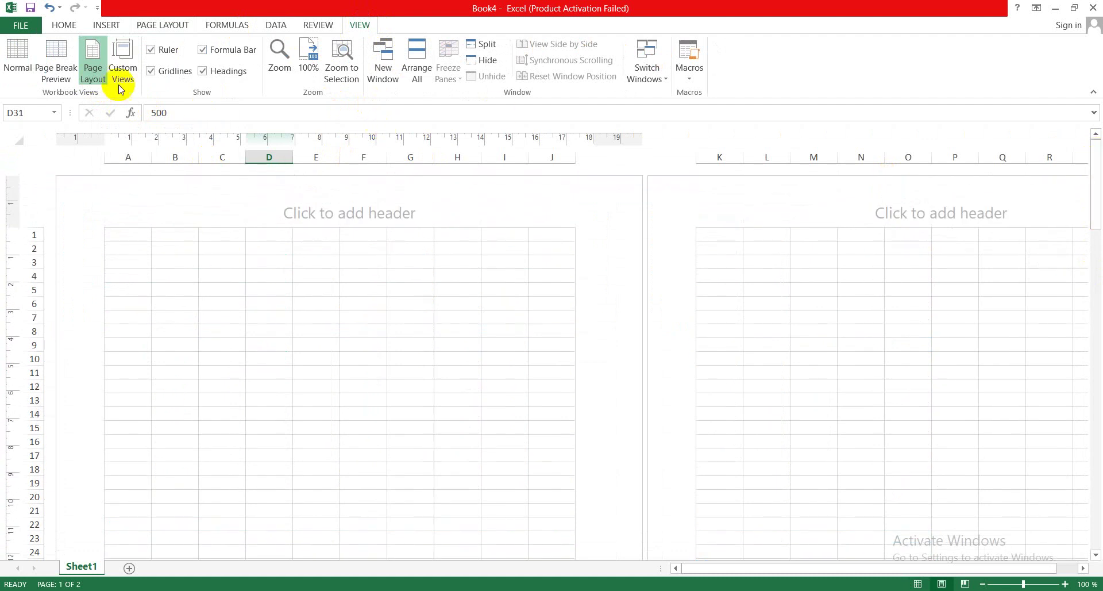
pyautogui.click(21, 66)
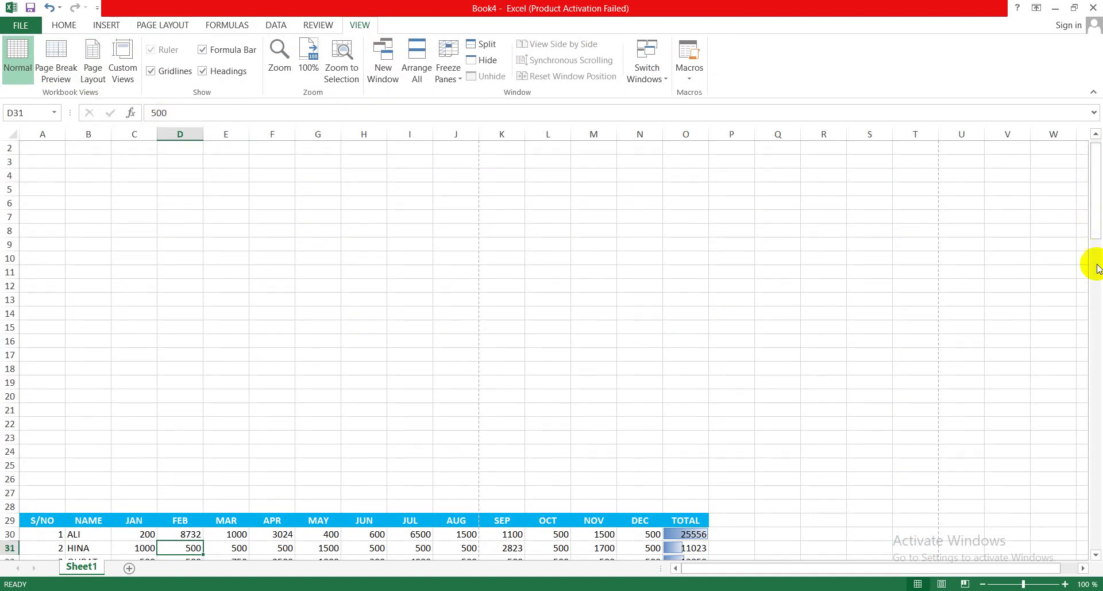
pyautogui.moveTo(1096, 222)
pyautogui.mouseDown()
pyautogui.moveTo(1099, 357)
pyautogui.moveTo(1096, 280)
pyautogui.mouseUp()
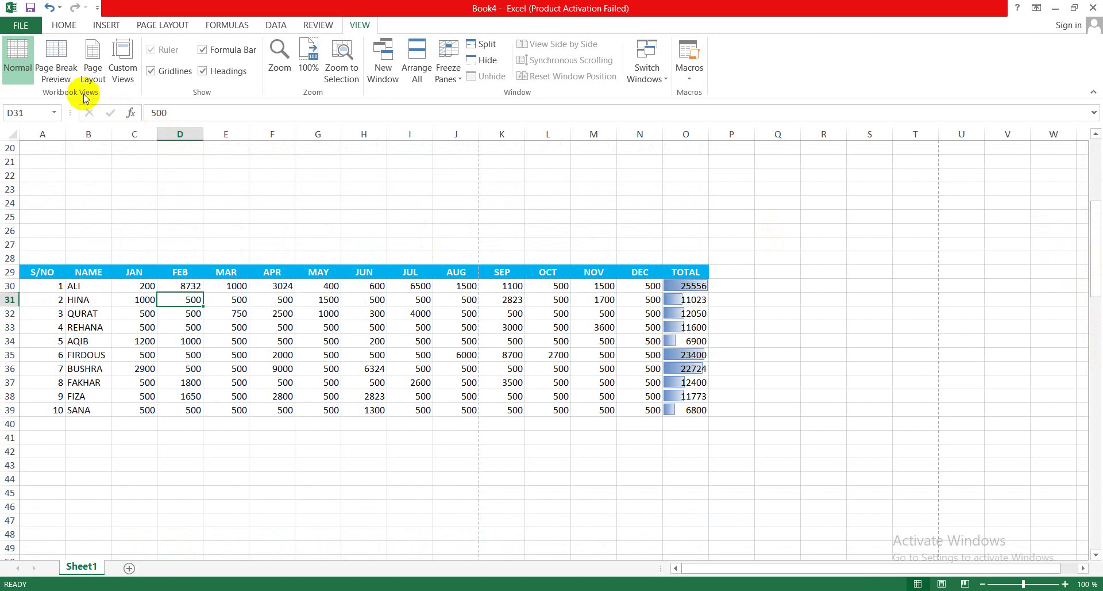
# Step: In Custom Margins, try a top margin of 1.4 and 0.9, then return it to 1.9
pyautogui.click(162, 27)
pyautogui.click(108, 68)
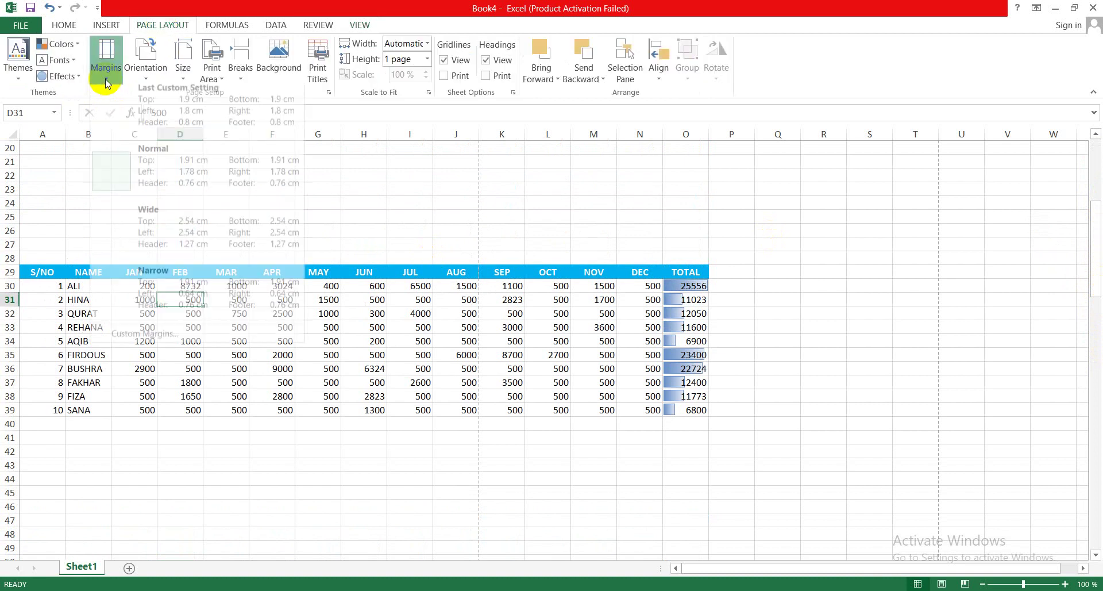
pyautogui.click(139, 339)
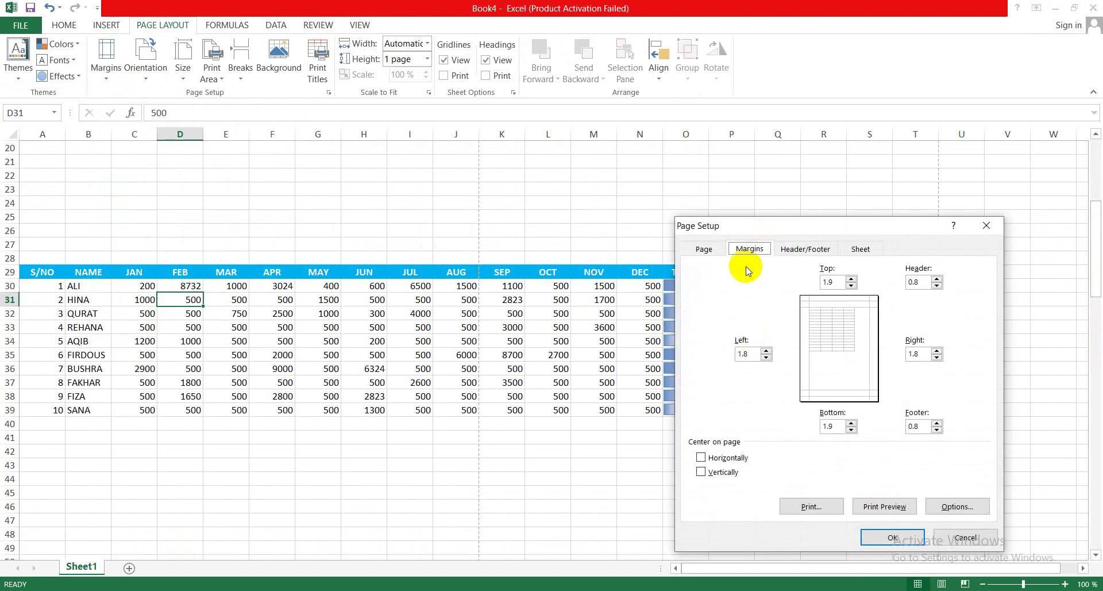
pyautogui.click(836, 284)
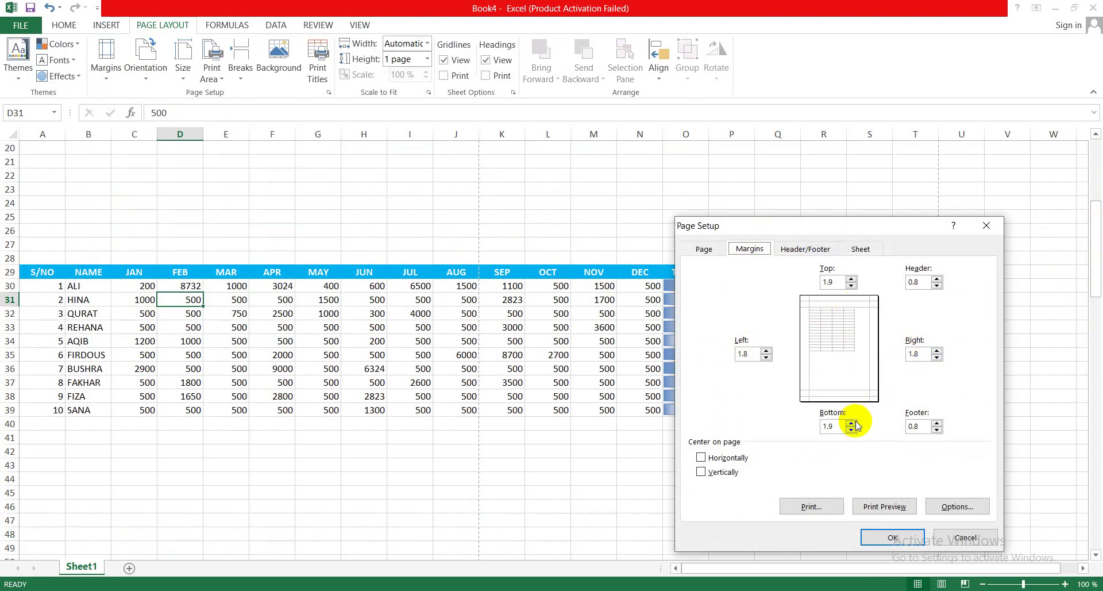
pyautogui.click(851, 286)
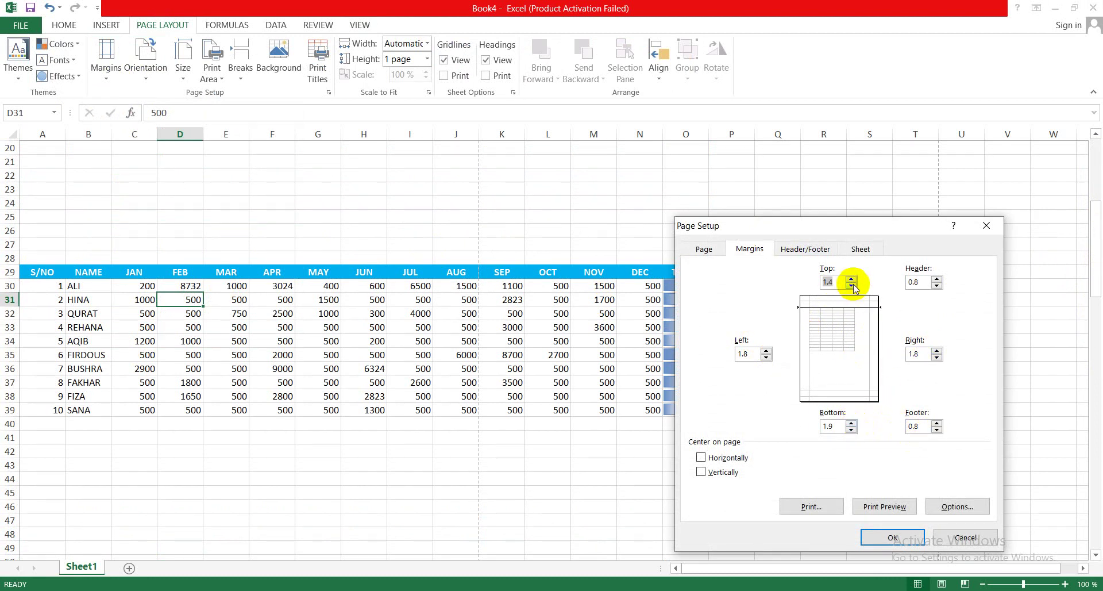
pyautogui.click(851, 286)
pyautogui.click(851, 278)
# Step: Set the left and right margins to 0.8 cm, then cancel Page Setup without applying them
pyautogui.click(767, 351)
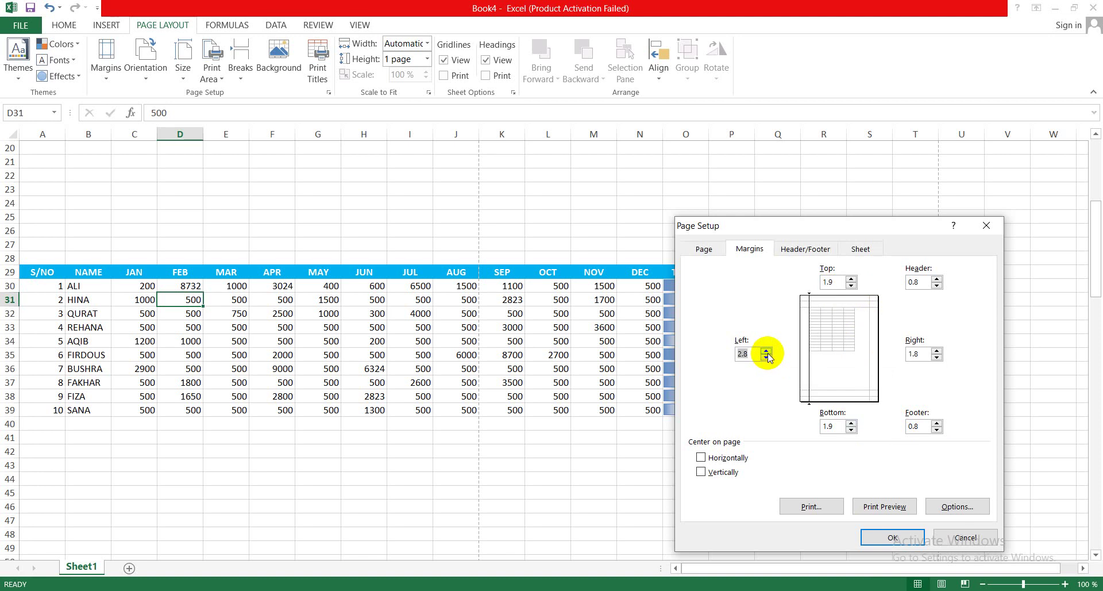
pyautogui.click(767, 351)
pyautogui.click(766, 351)
pyautogui.click(766, 356)
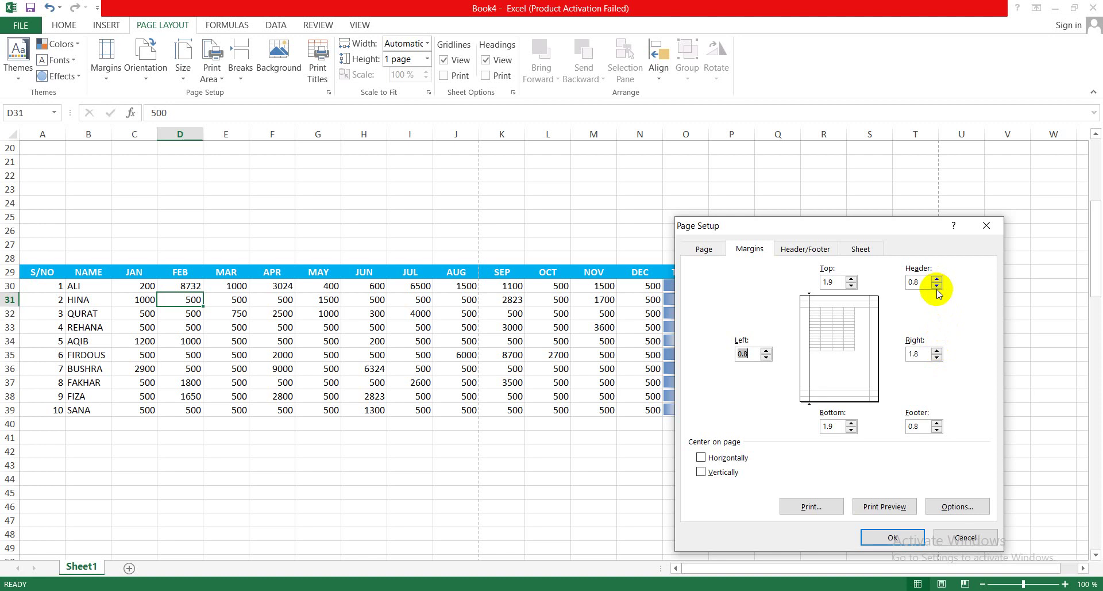
pyautogui.click(938, 358)
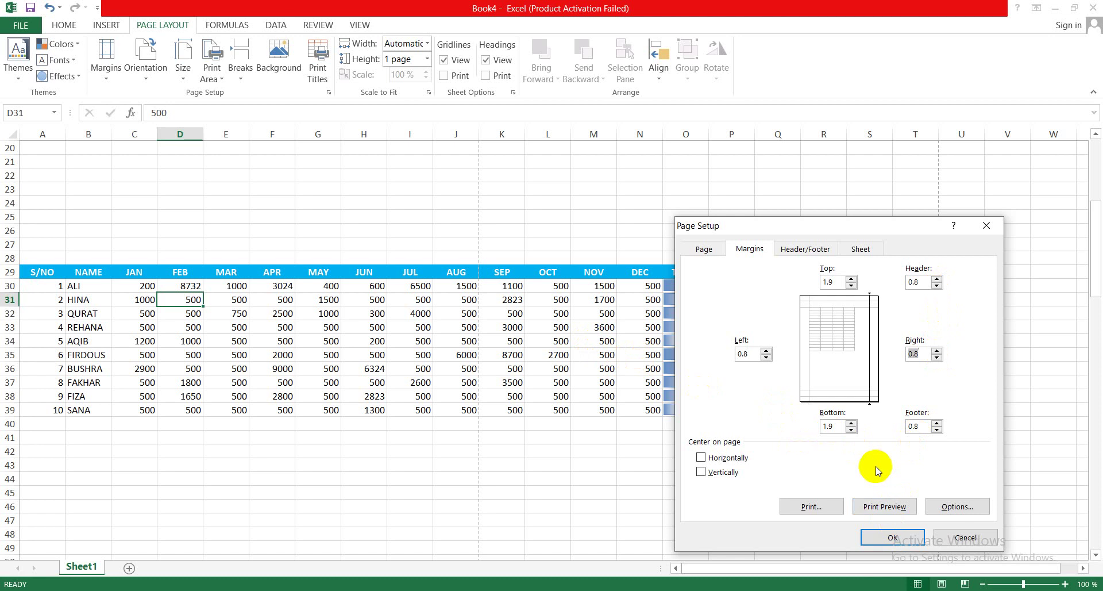
pyautogui.click(945, 535)
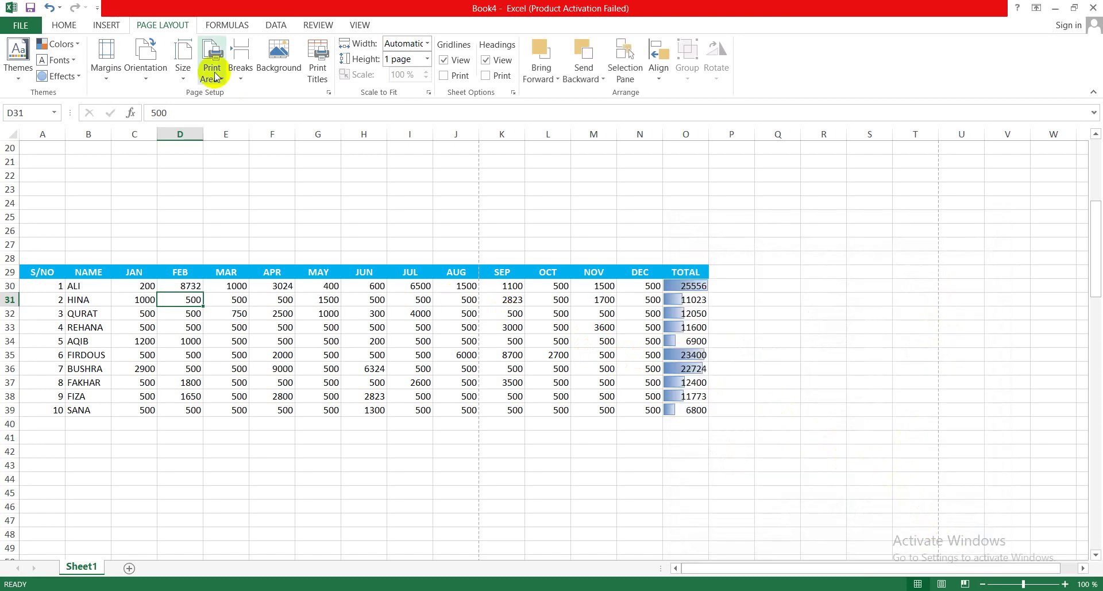
pyautogui.click(143, 80)
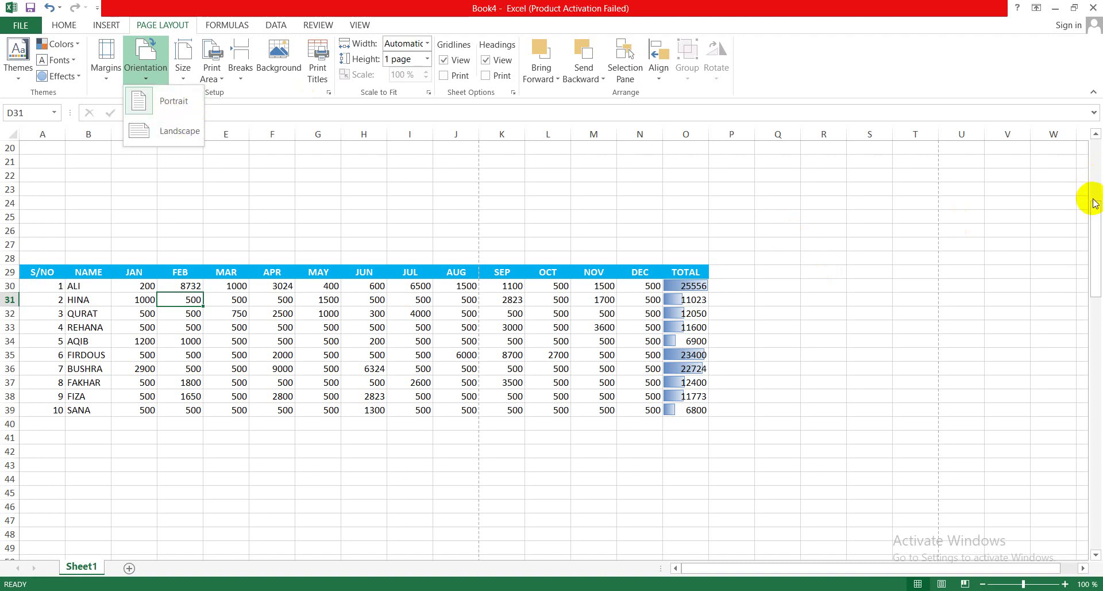
pyautogui.moveTo(1094, 204); pyautogui.dragTo(1094, 230)
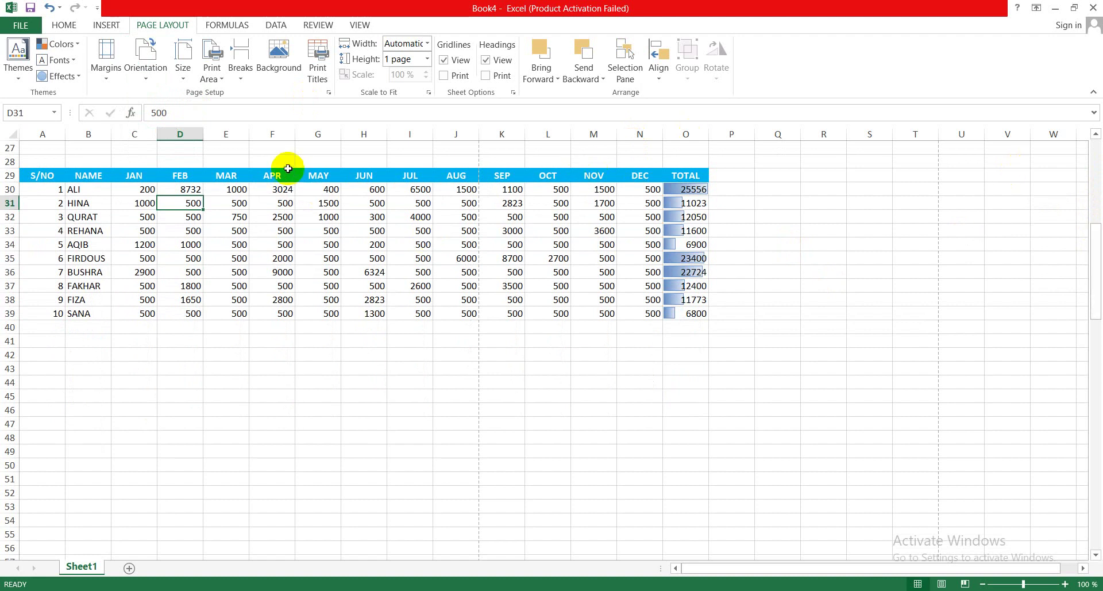
pyautogui.click(146, 75)
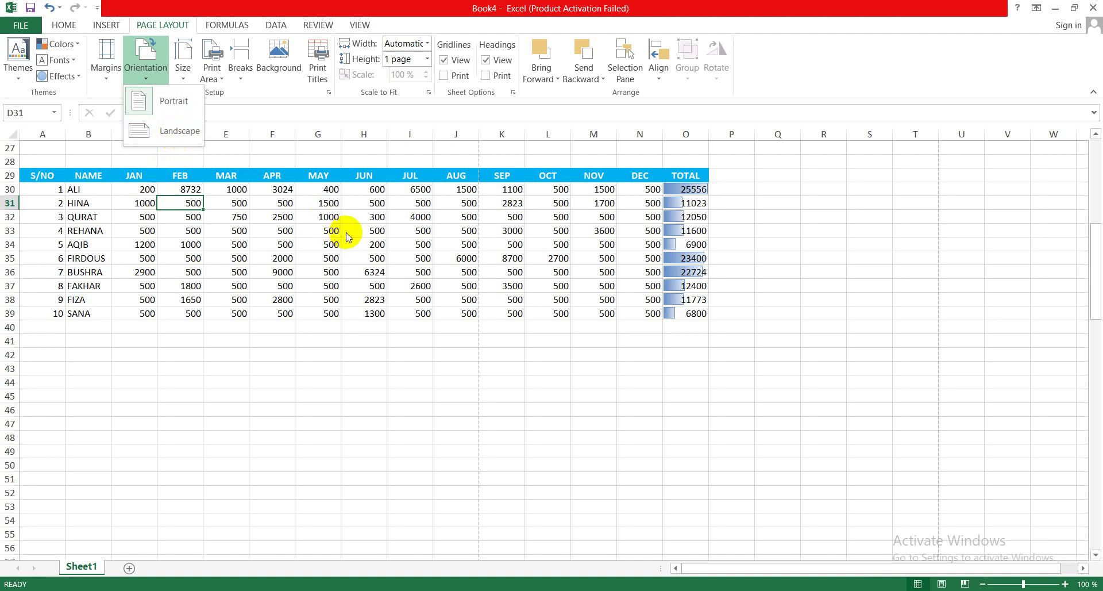
pyautogui.scroll(9, 348, 237)
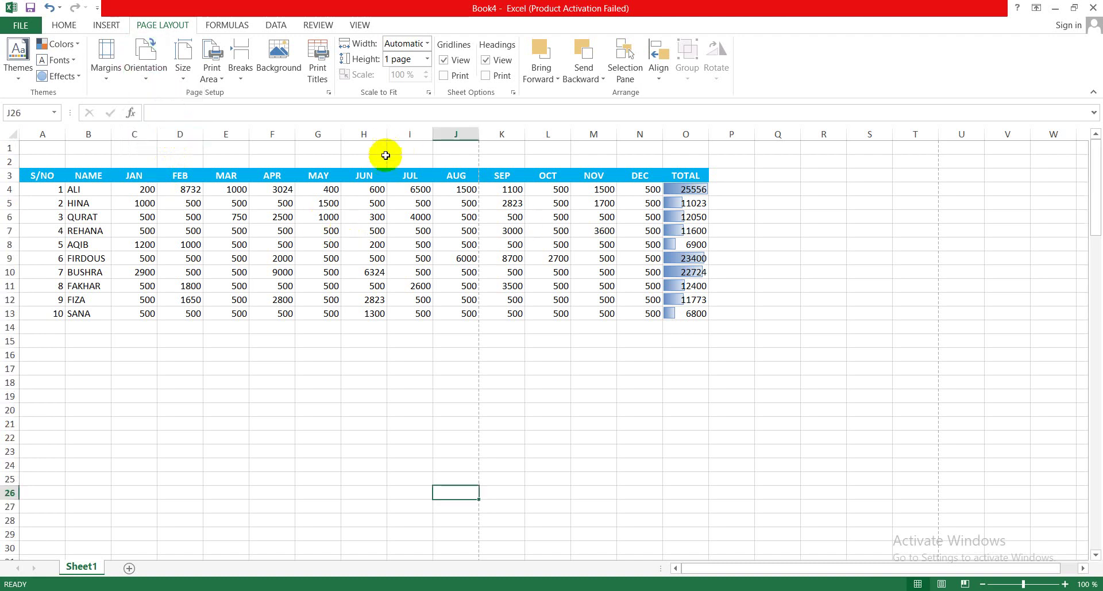
pyautogui.click(373, 161)
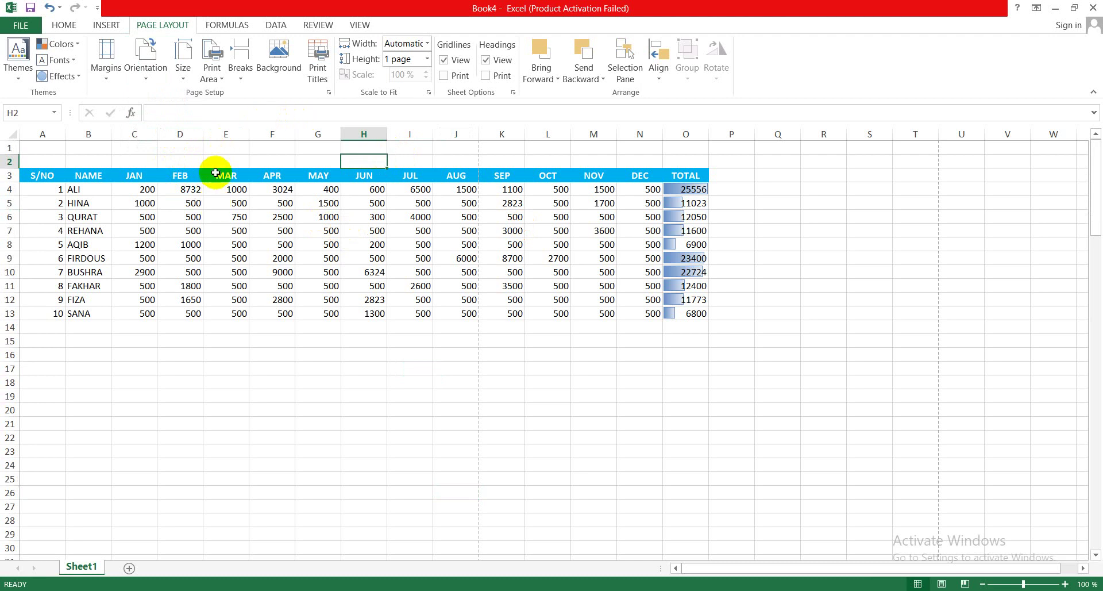
pyautogui.click(187, 81)
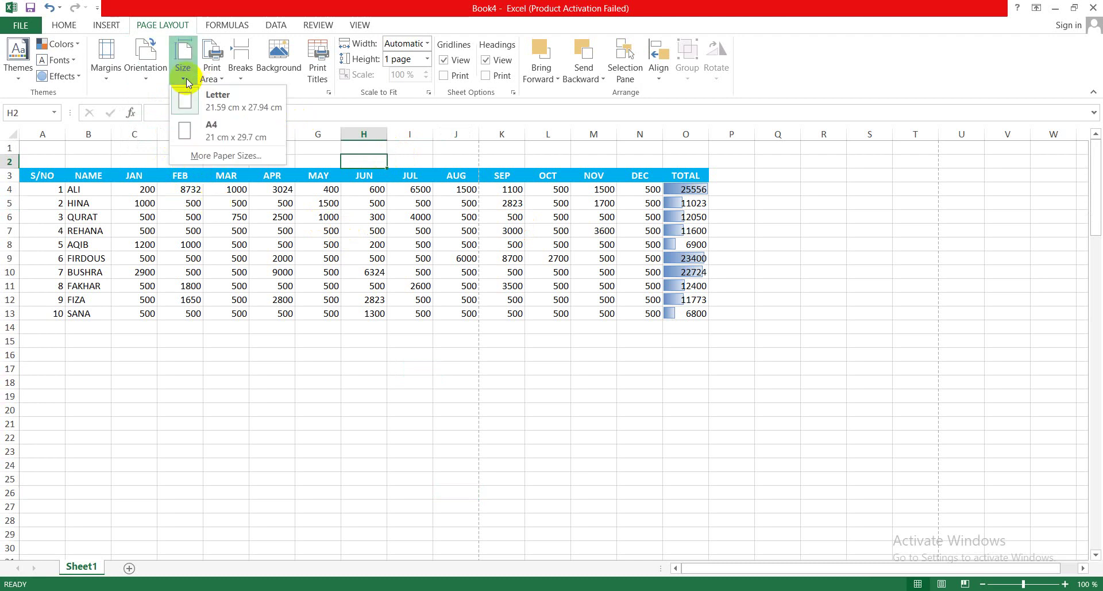
pyautogui.click(216, 155)
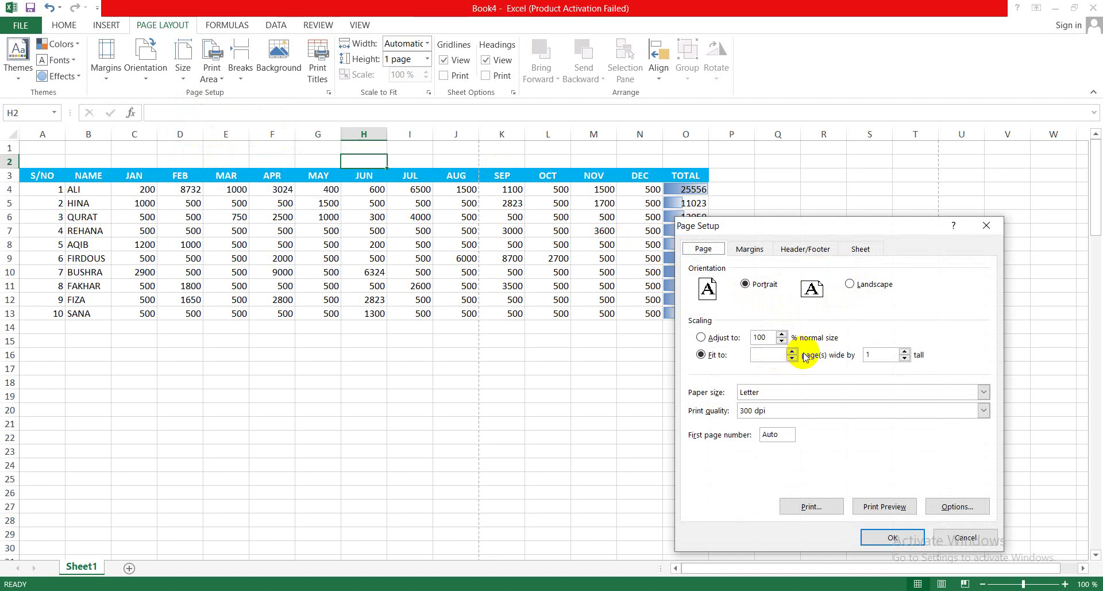
pyautogui.click(983, 391)
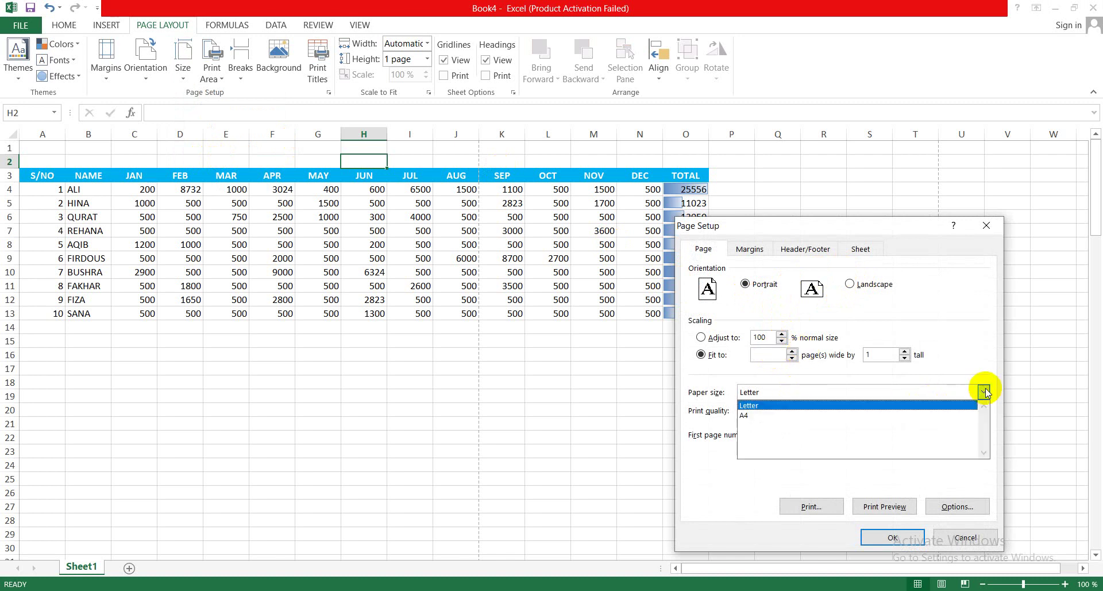
pyautogui.click(973, 327)
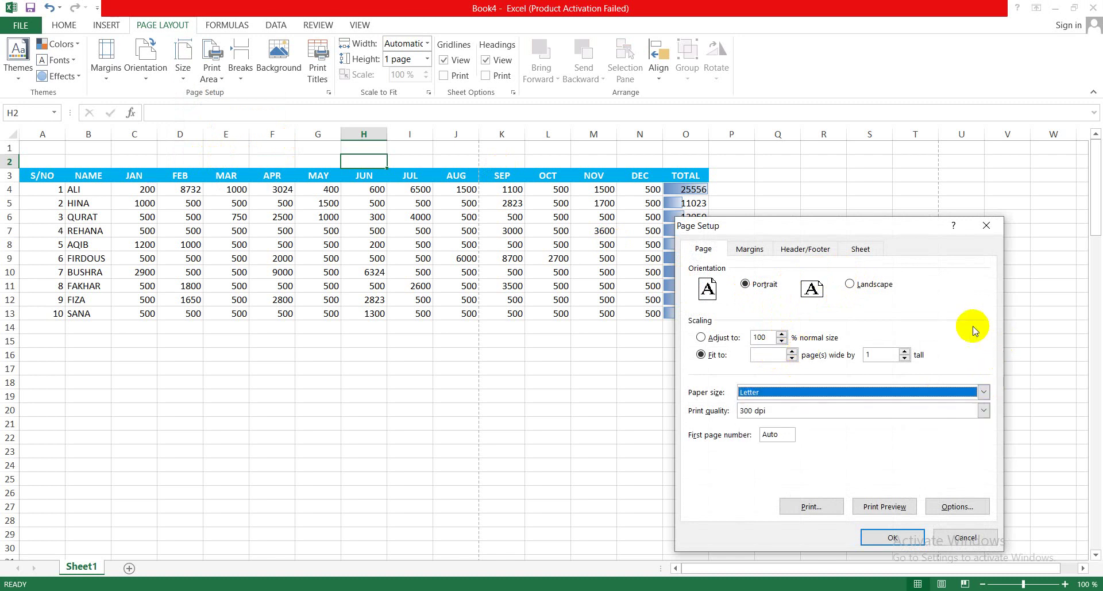
pyautogui.click(945, 536)
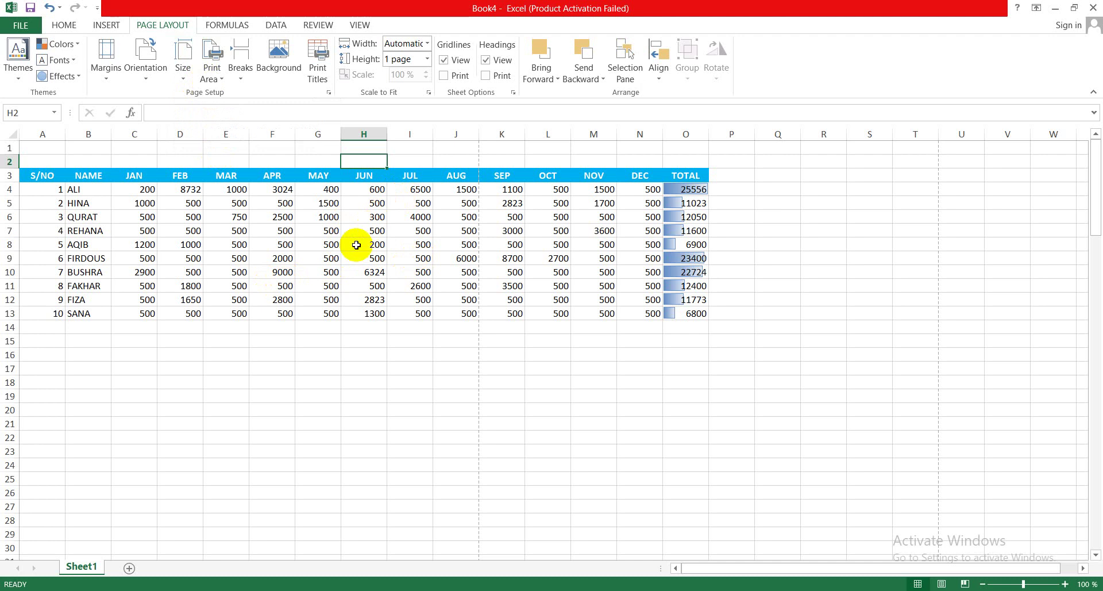
pyautogui.hotkey('ctrl', 'p')
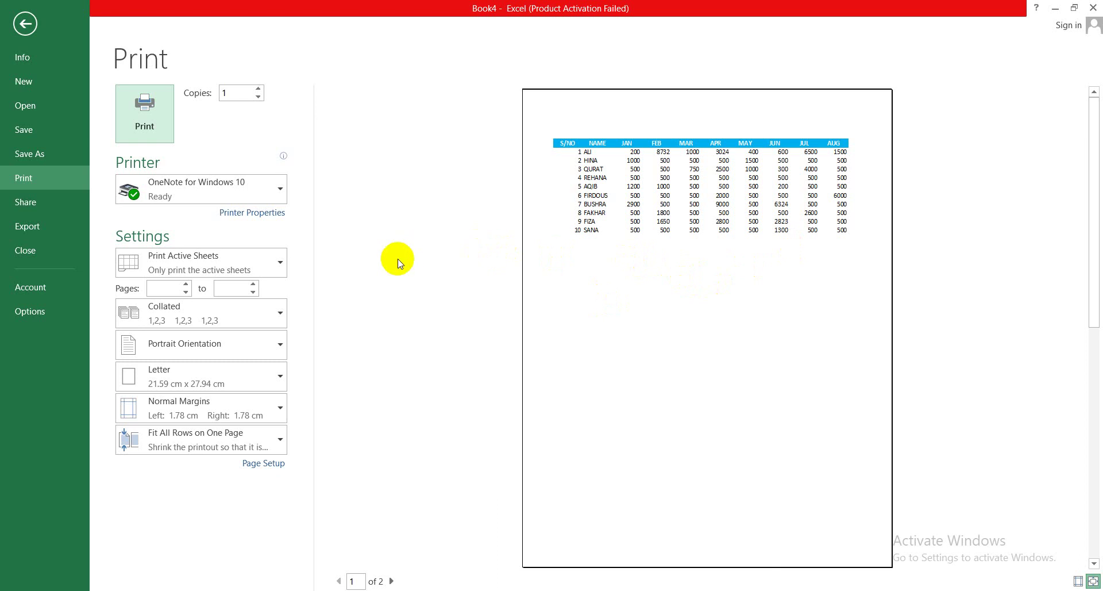
pyautogui.click(25, 26)
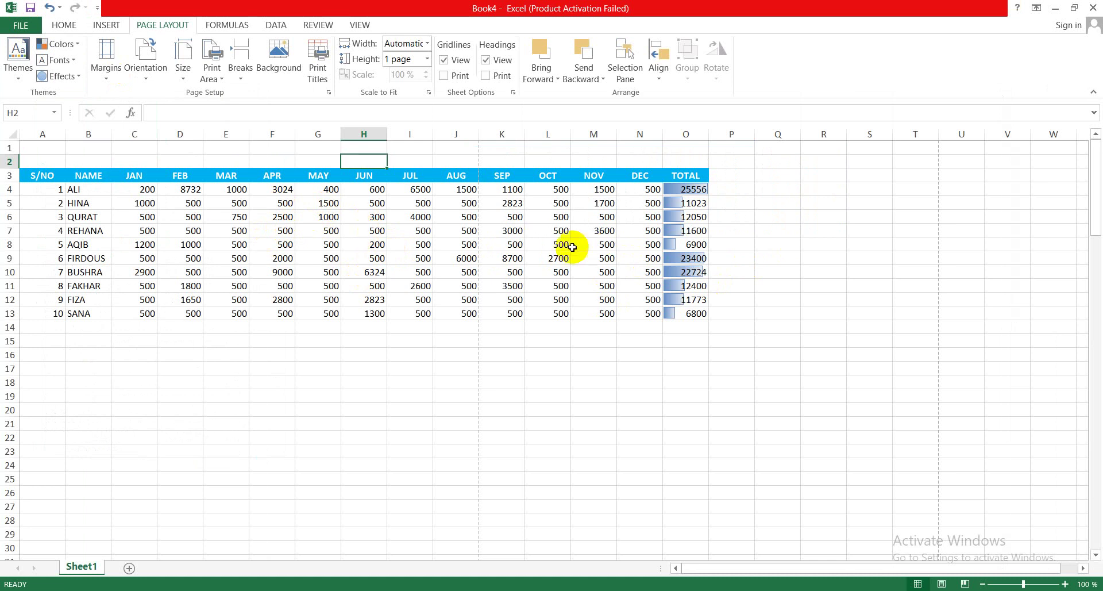
pyautogui.click(691, 187)
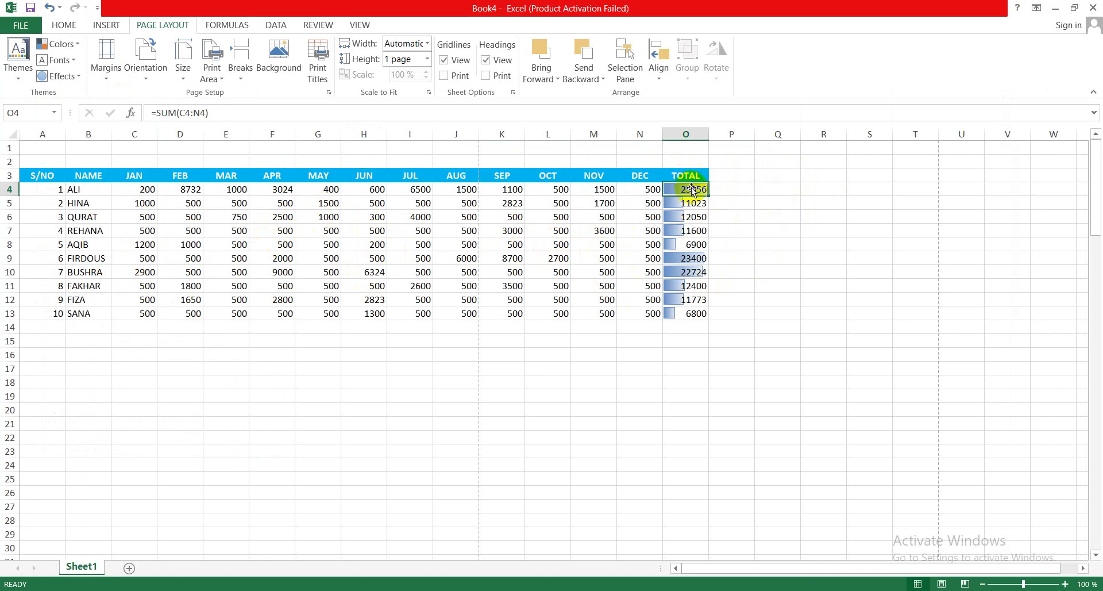
pyautogui.moveTo(689, 176); pyautogui.dragTo(690, 189)
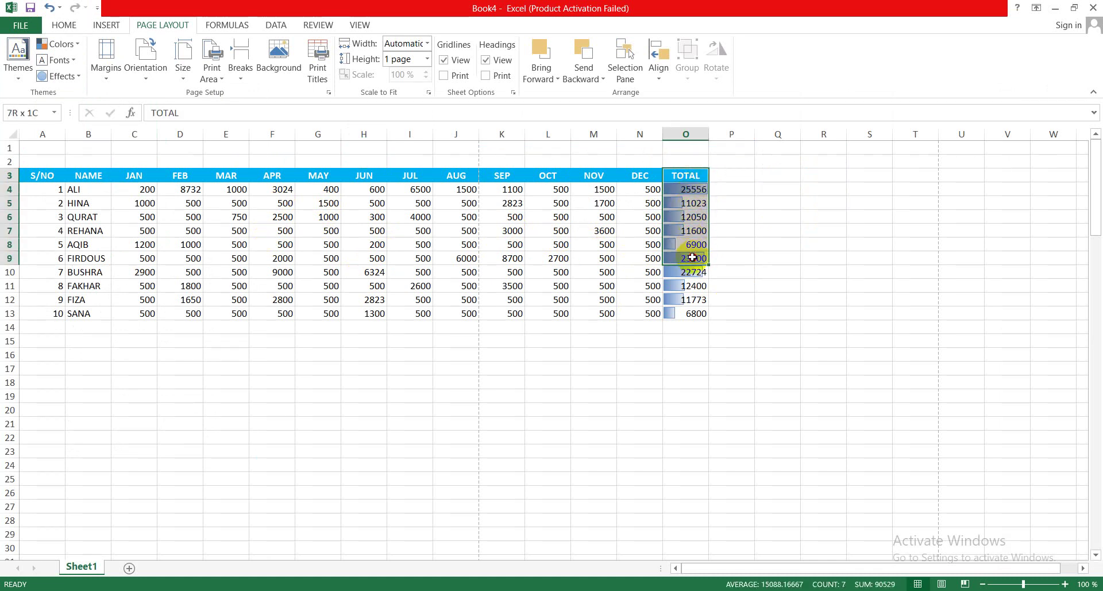
# Step: Make the TOTAL column range O3:O13 the print area, reapplying it after reselecting the range
pyautogui.moveTo(691, 234); pyautogui.dragTo(693, 316)
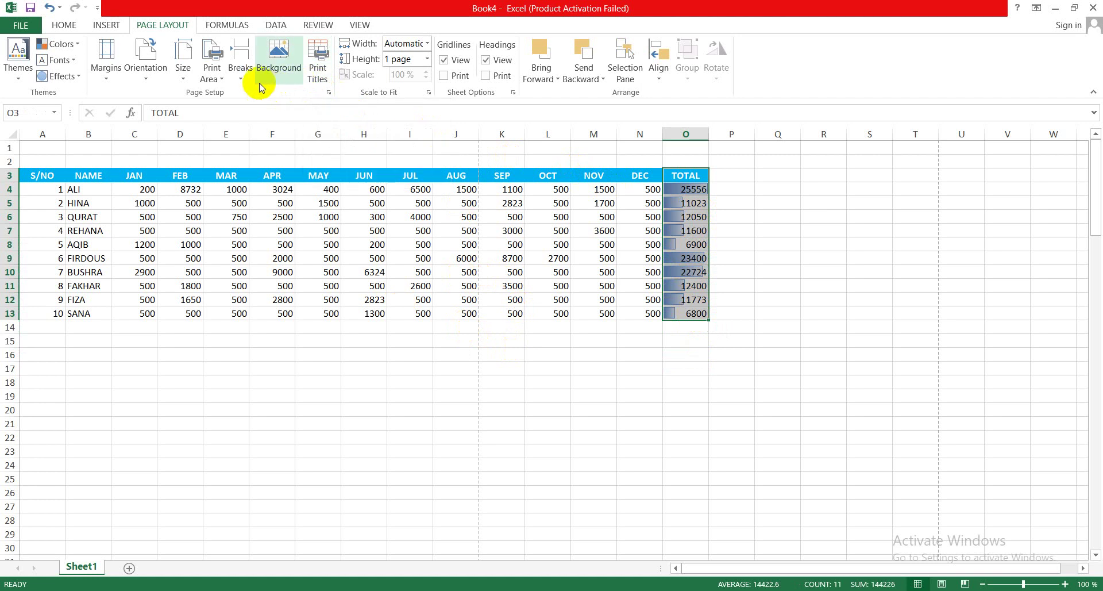
pyautogui.click(213, 70)
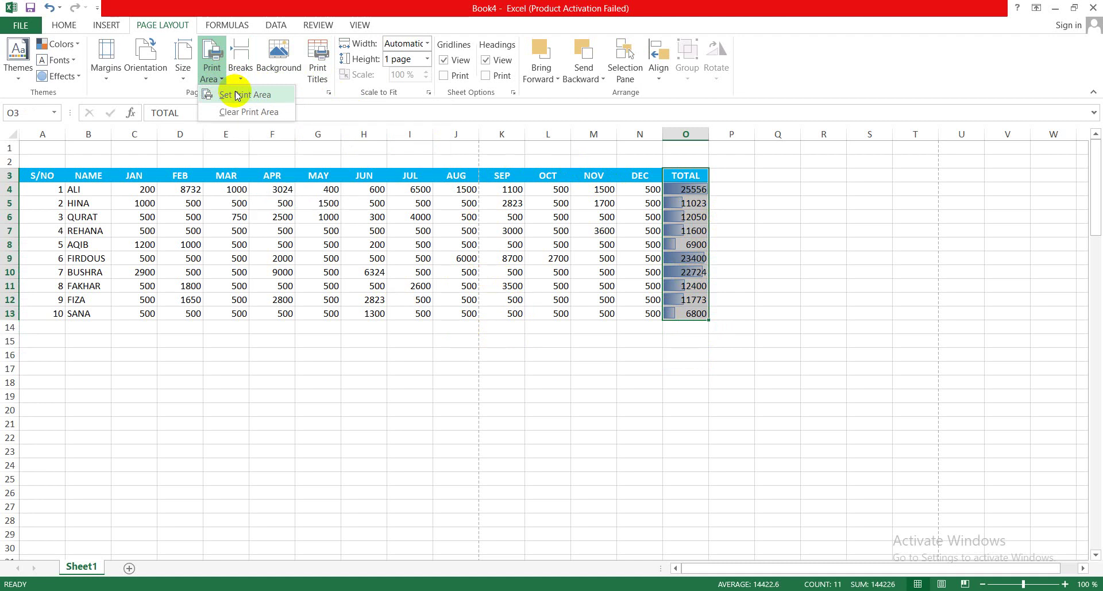
pyautogui.click(237, 96)
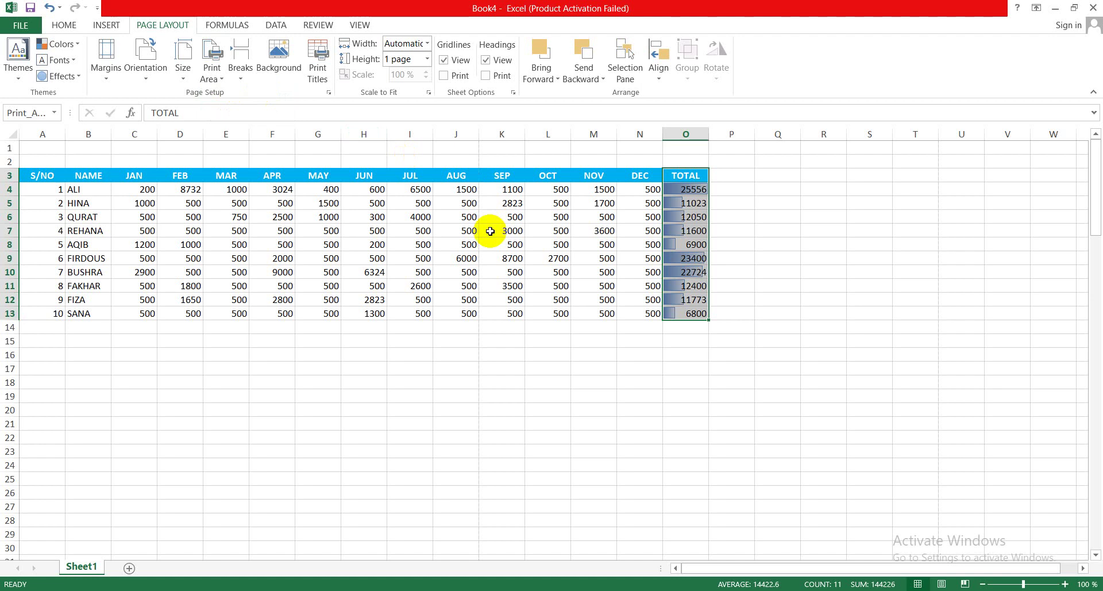
pyautogui.click(510, 256)
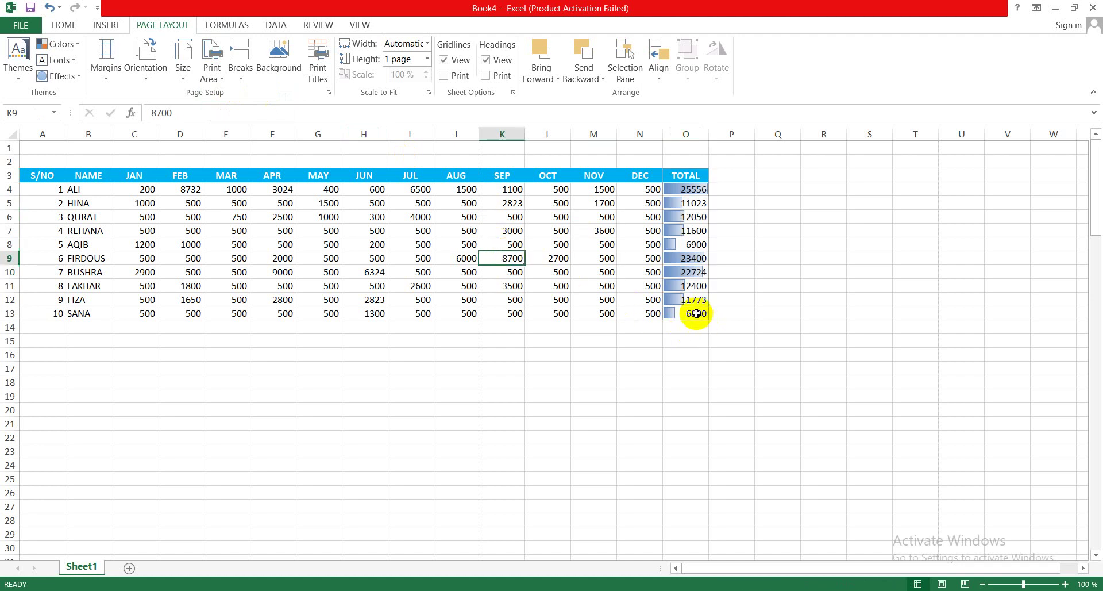
pyautogui.moveTo(696, 313); pyautogui.dragTo(690, 175)
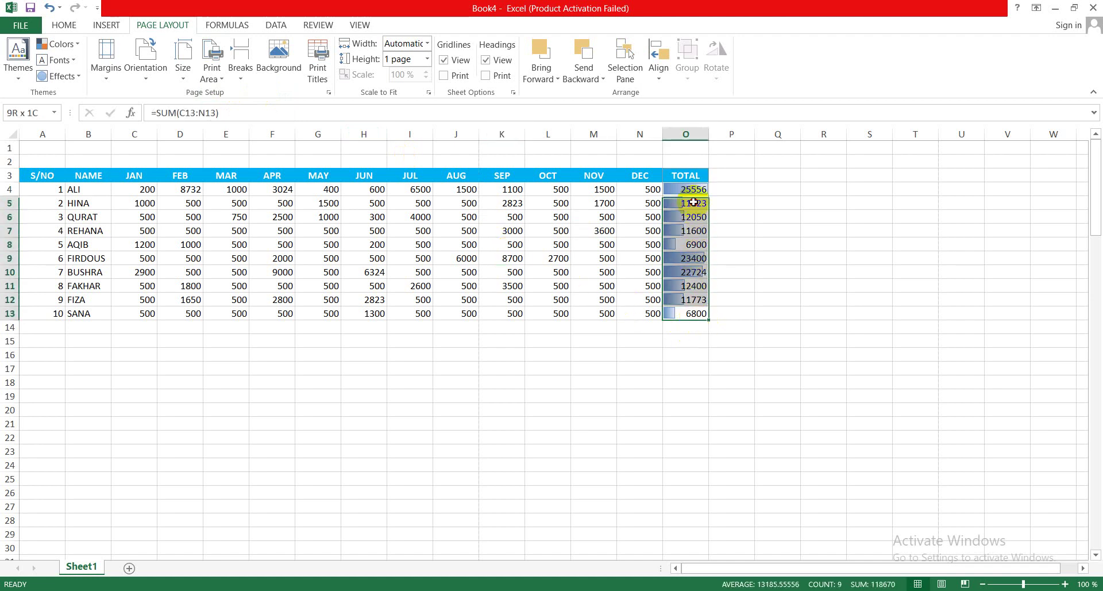
pyautogui.click(222, 79)
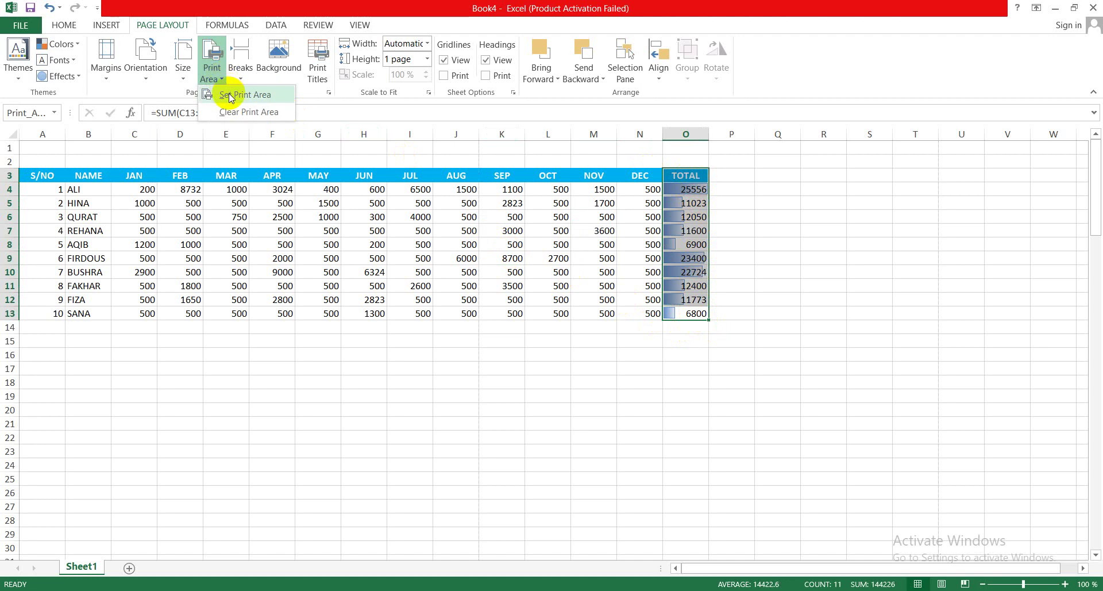
pyautogui.click(229, 96)
pyautogui.click(421, 312)
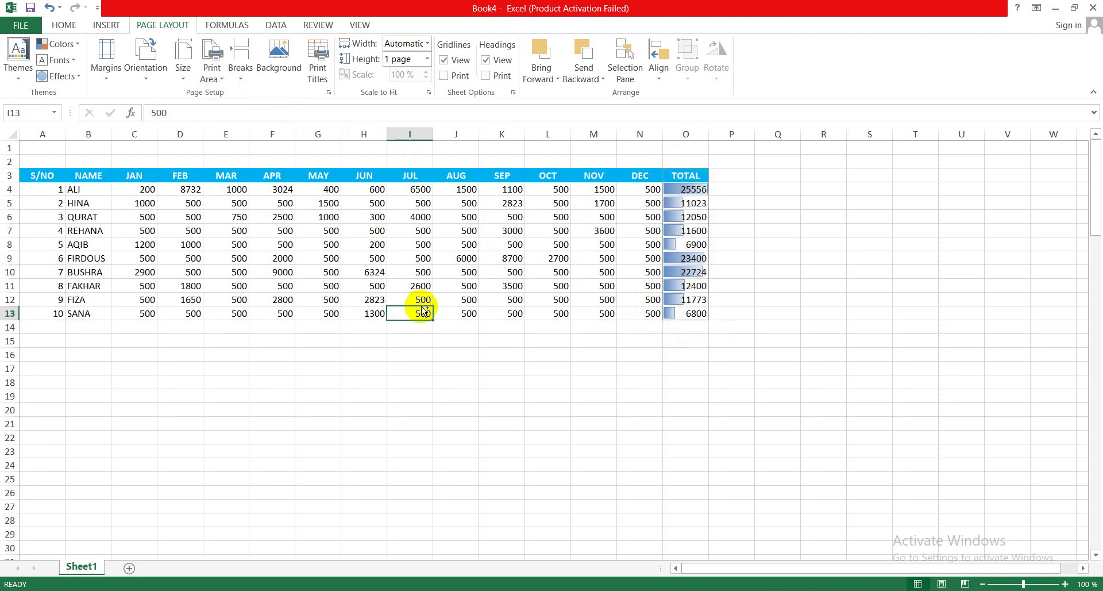
pyautogui.hotkey('ctrl', 'p')
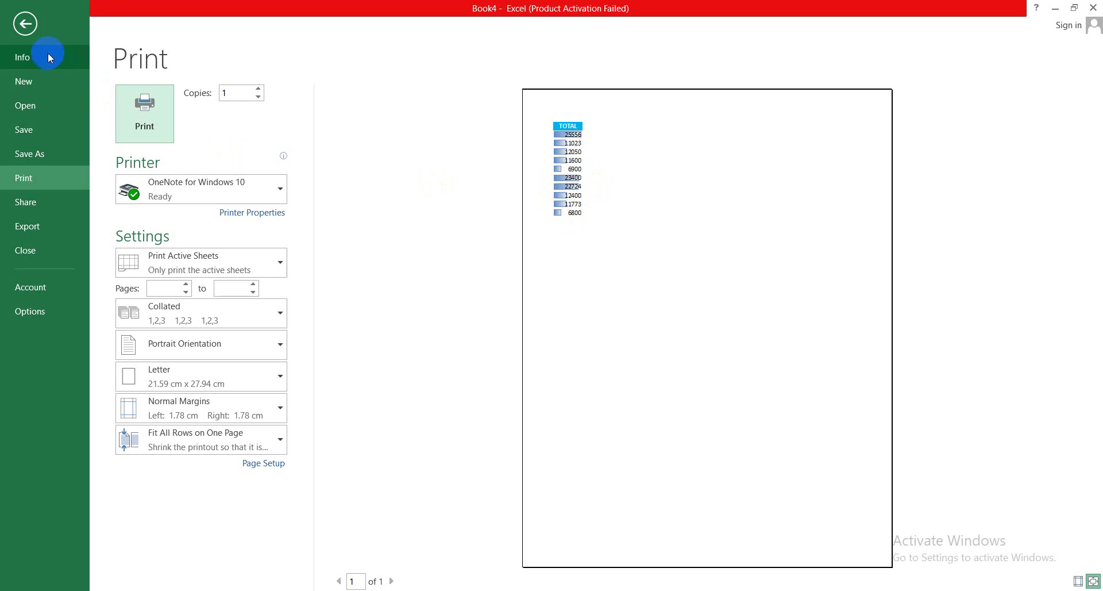
pyautogui.click(33, 31)
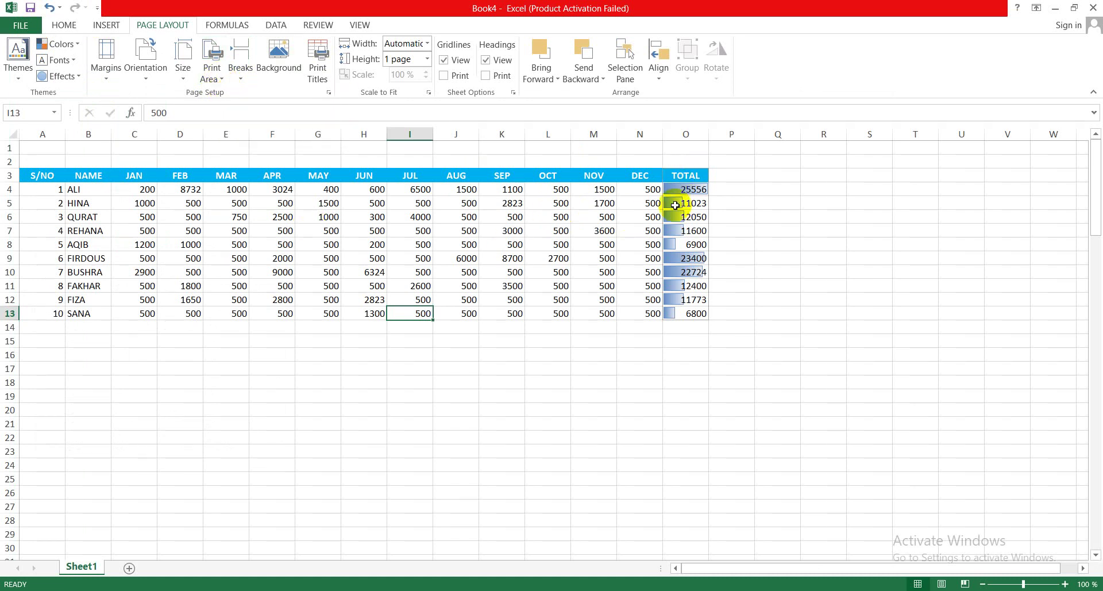
# Step: Select the TOTAL column down to row 17 and clear the print area
pyautogui.click(683, 177)
pyautogui.moveTo(684, 183); pyautogui.dragTo(685, 370)
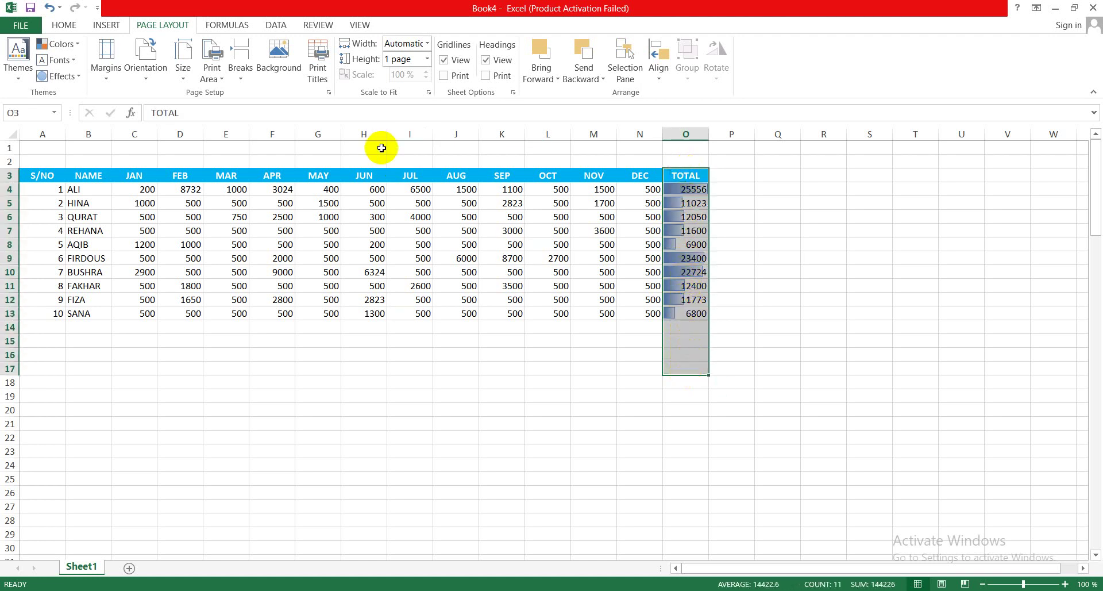
pyautogui.click(223, 80)
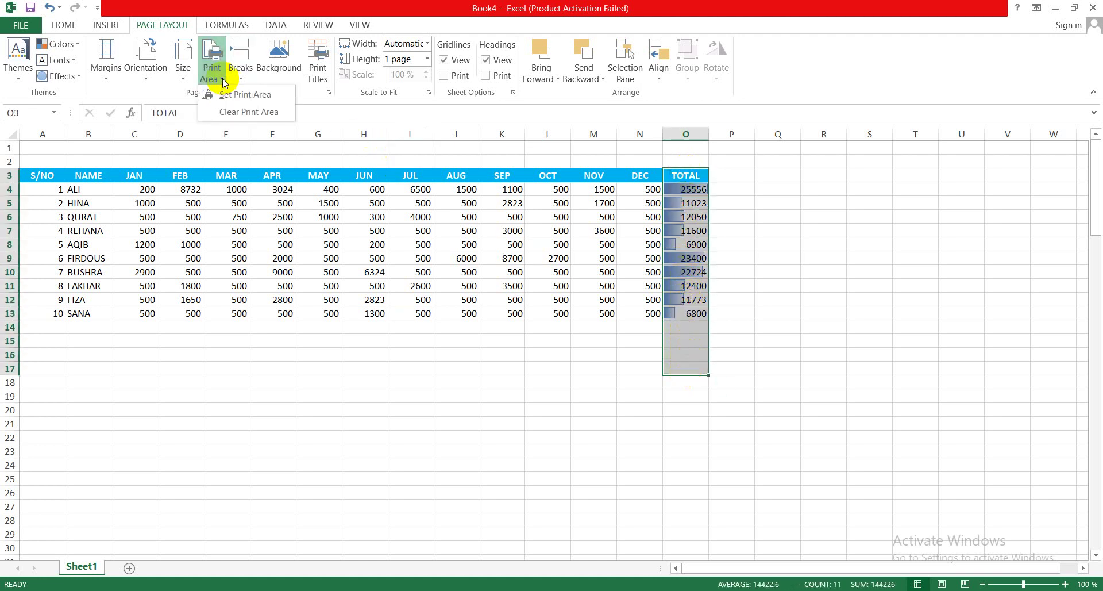
pyautogui.click(245, 108)
pyautogui.click(378, 347)
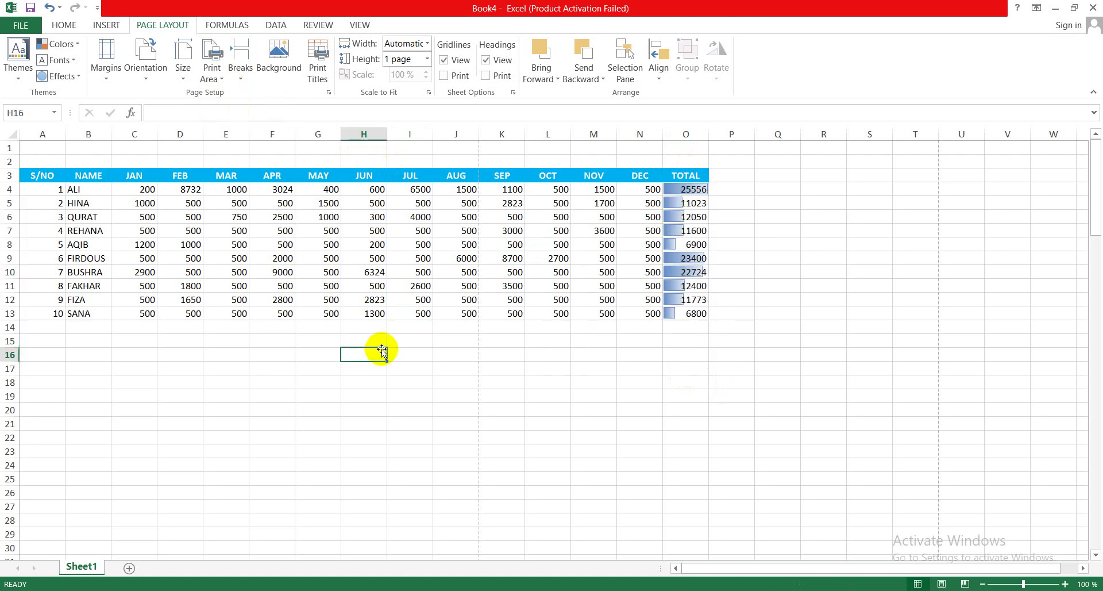
pyautogui.click(183, 287)
# Step: Check page 2 of the print preview, then return to the worksheet
pyautogui.hotkey('ctrl', 'p')
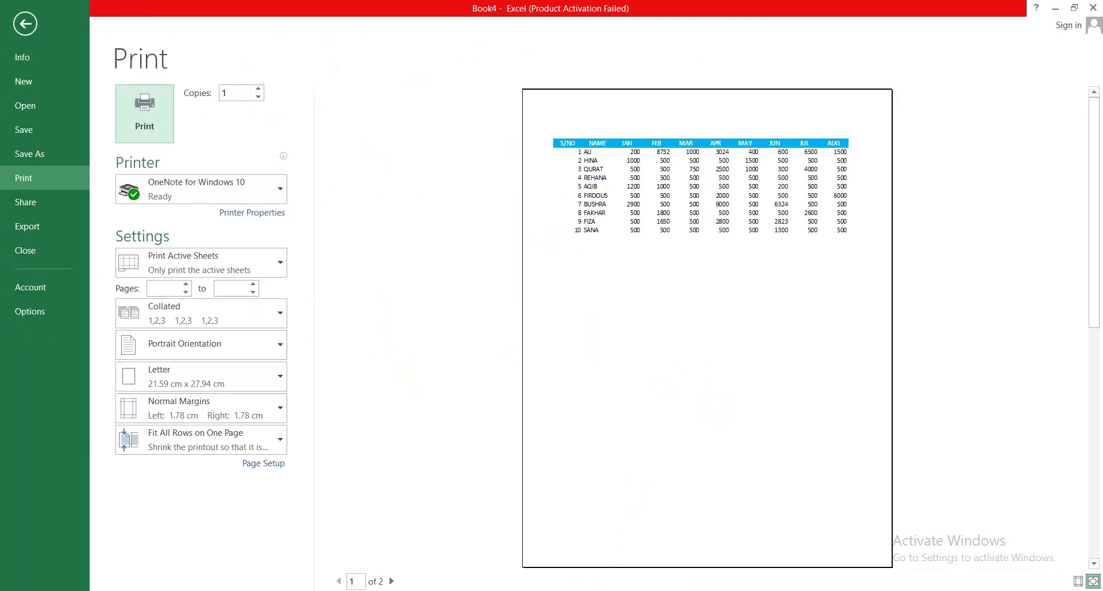
pyautogui.click(393, 581)
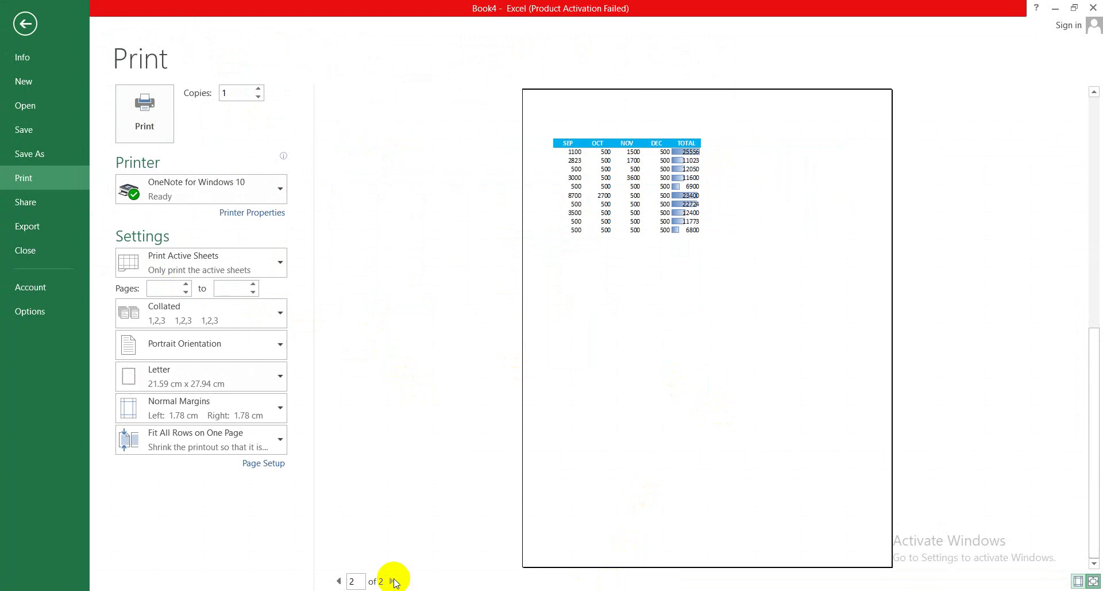
pyautogui.click(23, 26)
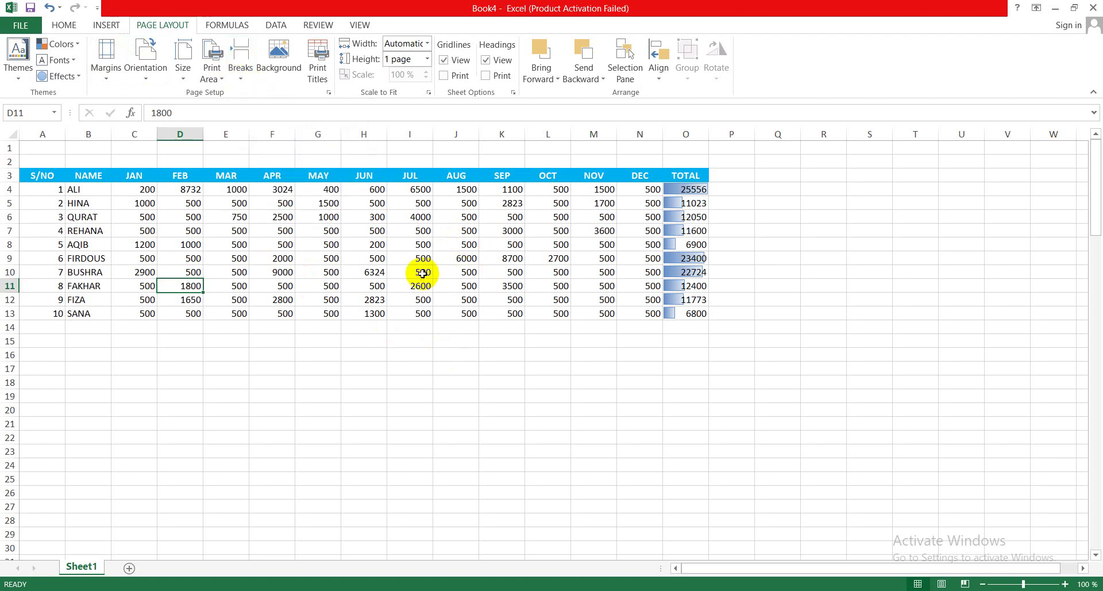
# Step: Insert a page break at cell F8 so the first printed page ends after MAR
pyautogui.click(333, 260)
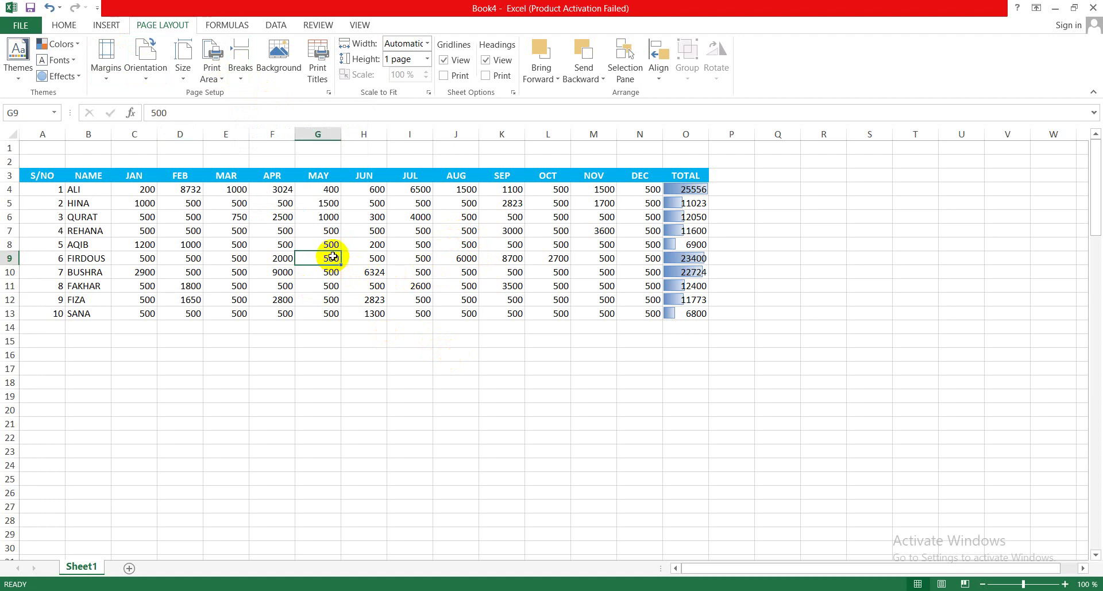
pyautogui.click(283, 244)
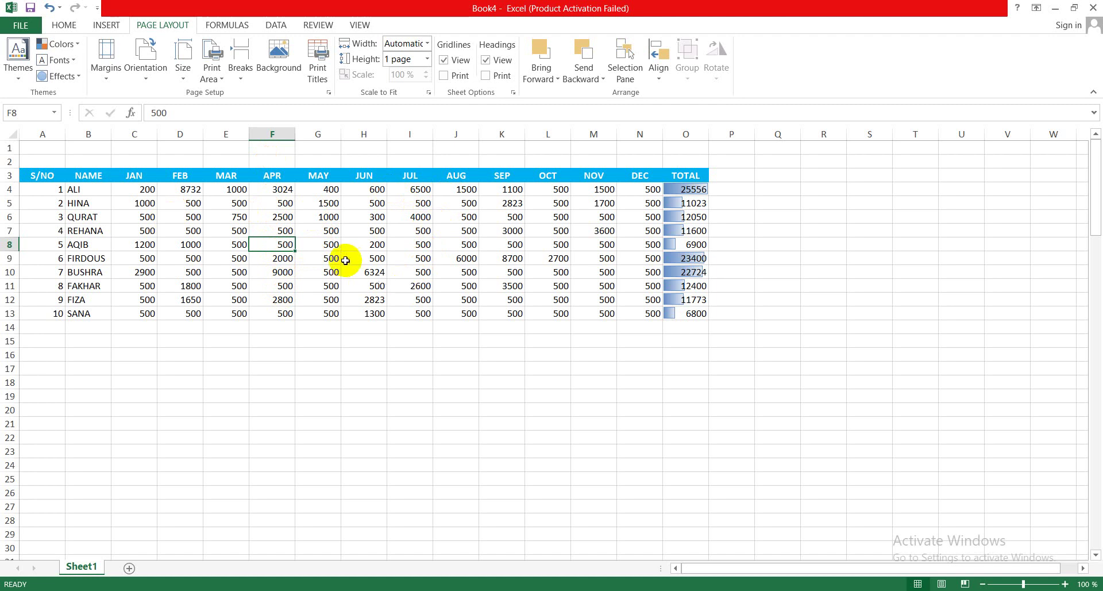
pyautogui.click(241, 85)
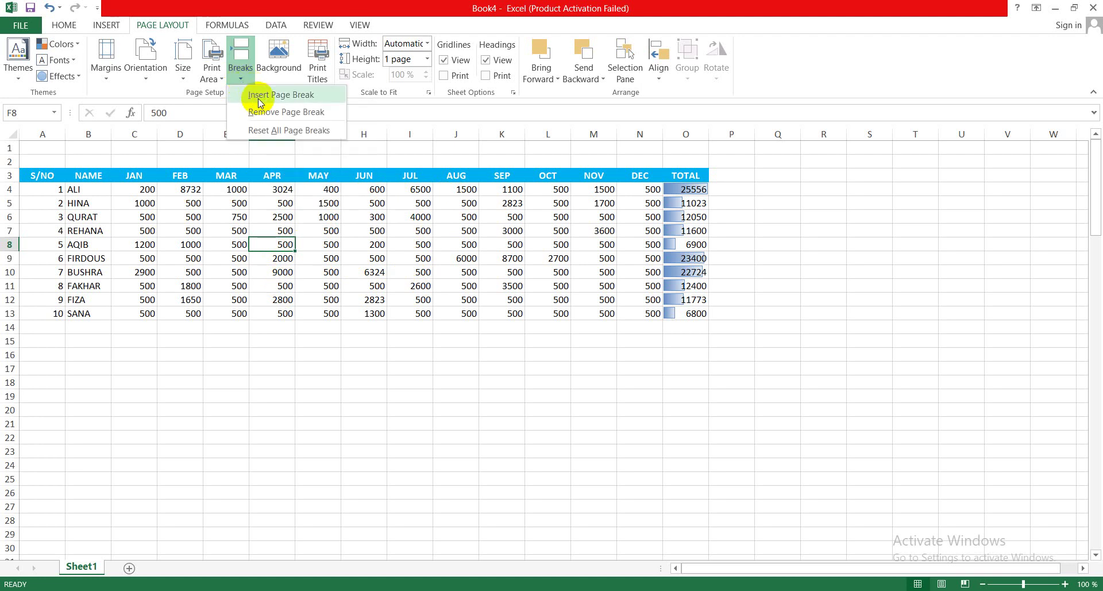
pyautogui.click(258, 98)
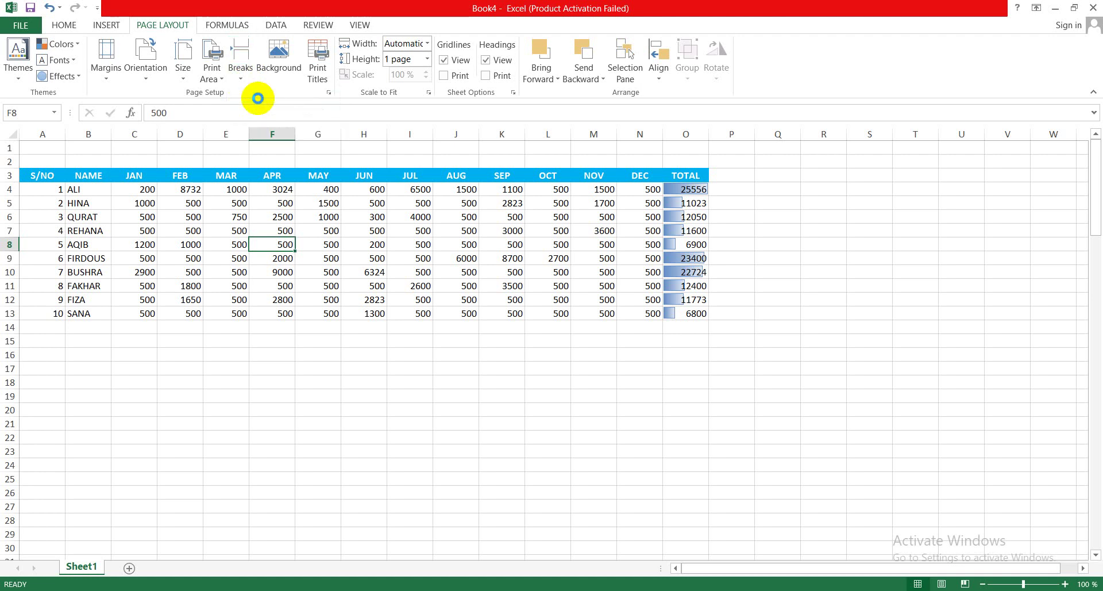
pyautogui.click(299, 275)
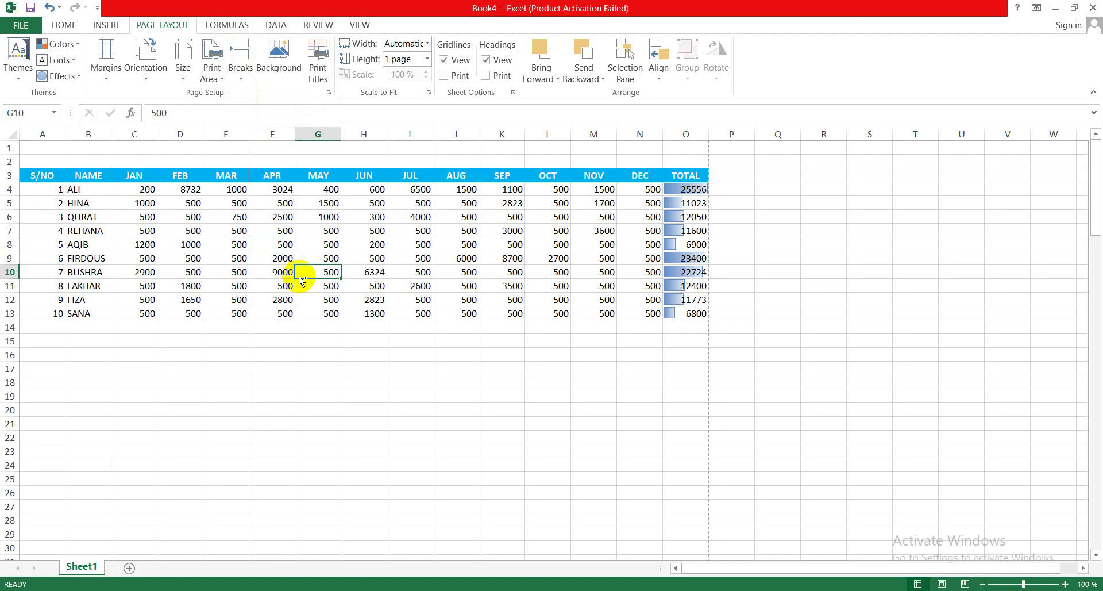
# Step: Page through both sheets of the print preview, then go back to the worksheet
pyautogui.hotkey('ctrl', 'p')
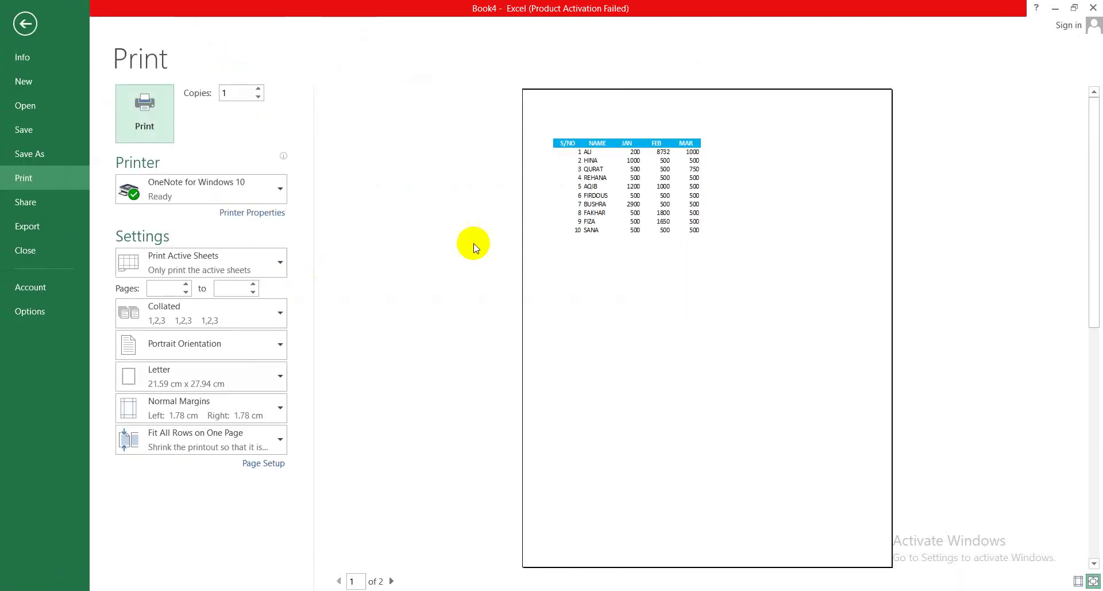
pyautogui.click(391, 581)
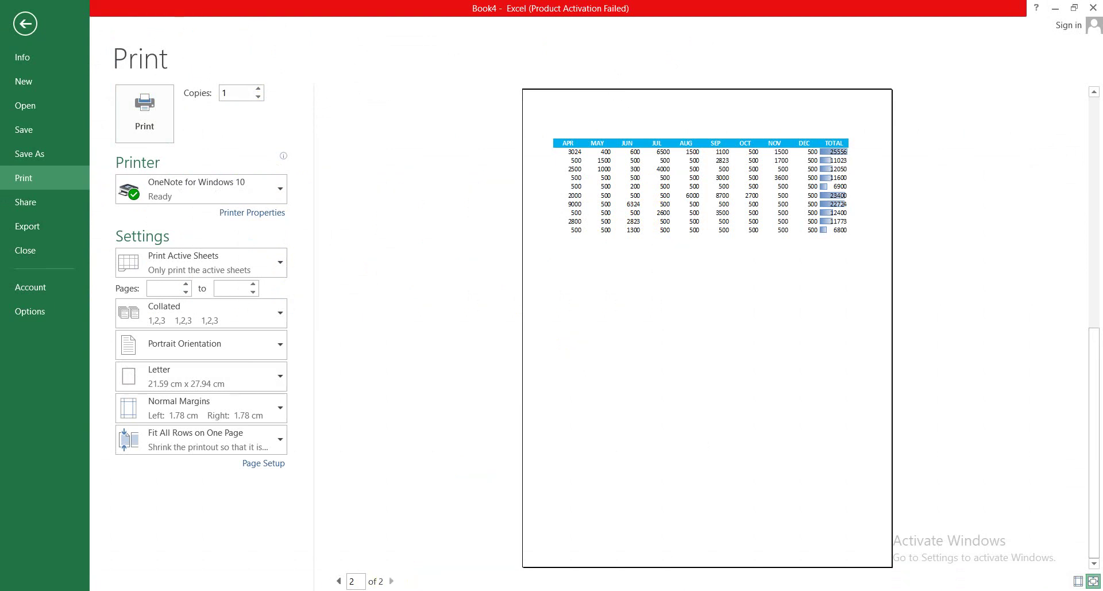
pyautogui.click(337, 580)
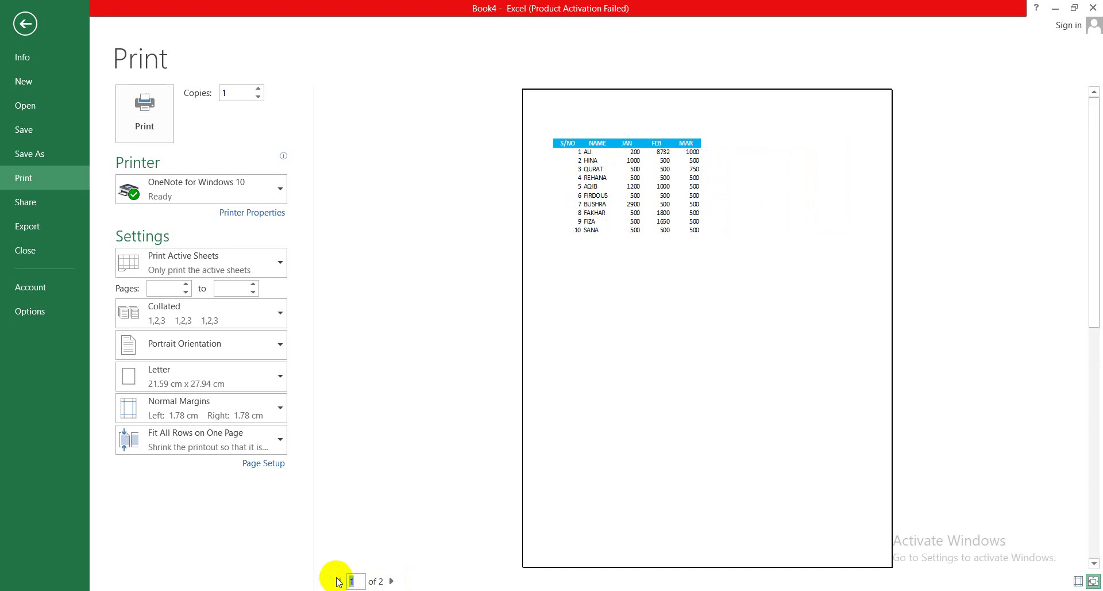
pyautogui.click(23, 28)
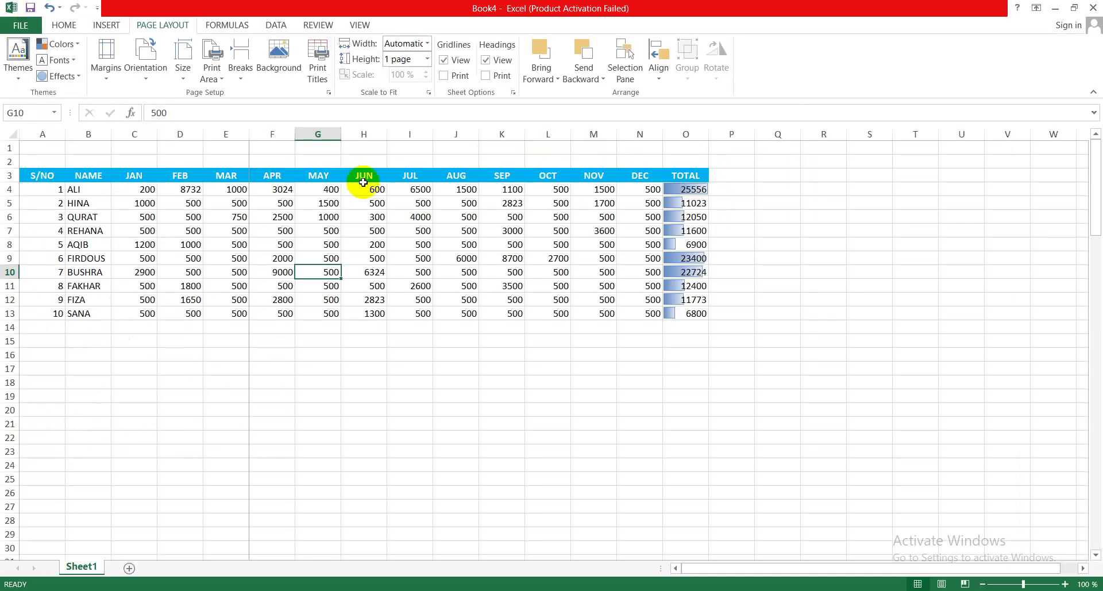
# Step: Reset all page breaks and select cell H9 as the new break position
pyautogui.click(241, 74)
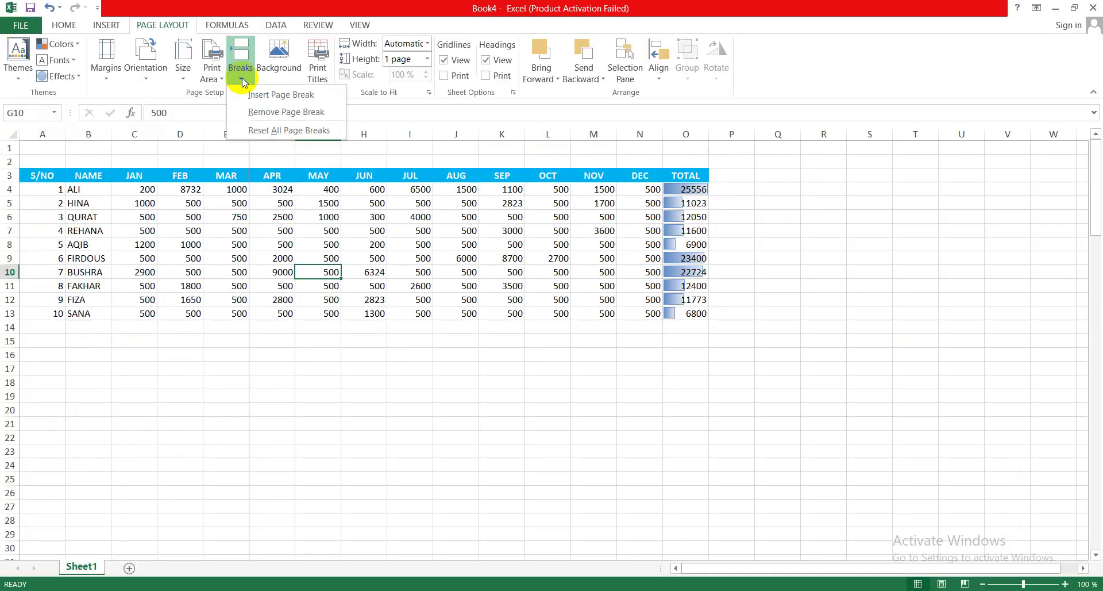
pyautogui.click(264, 129)
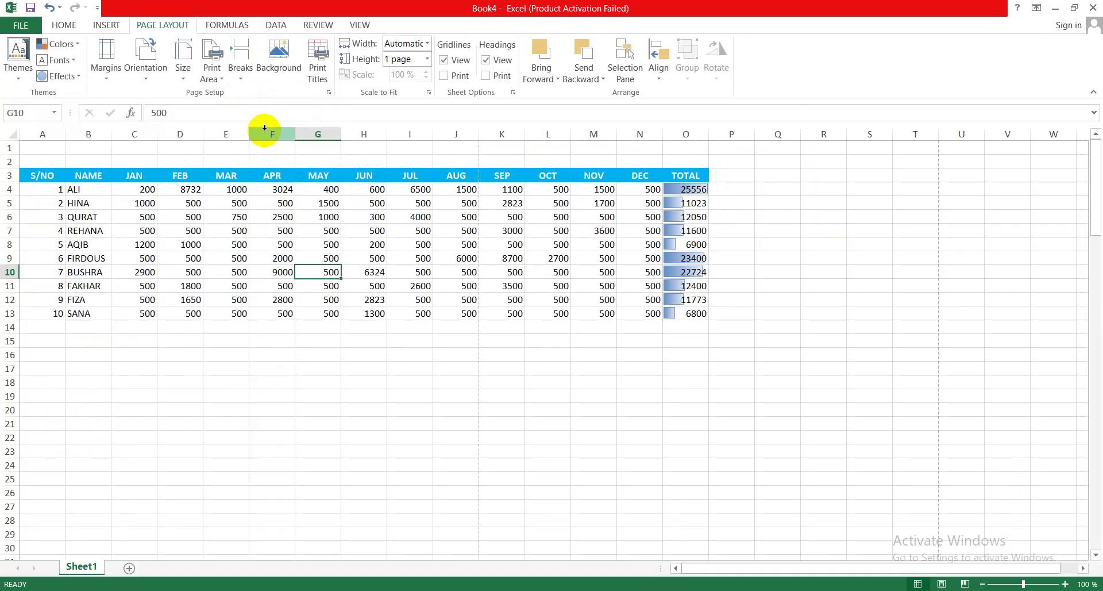
pyautogui.click(418, 285)
pyautogui.click(423, 273)
pyautogui.click(412, 261)
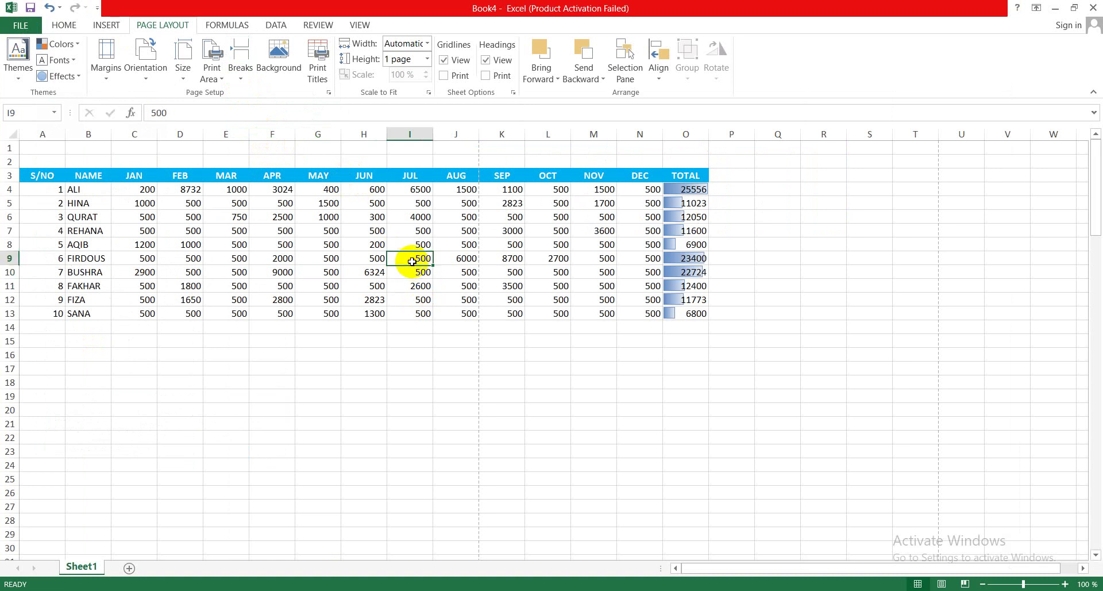
pyautogui.click(383, 260)
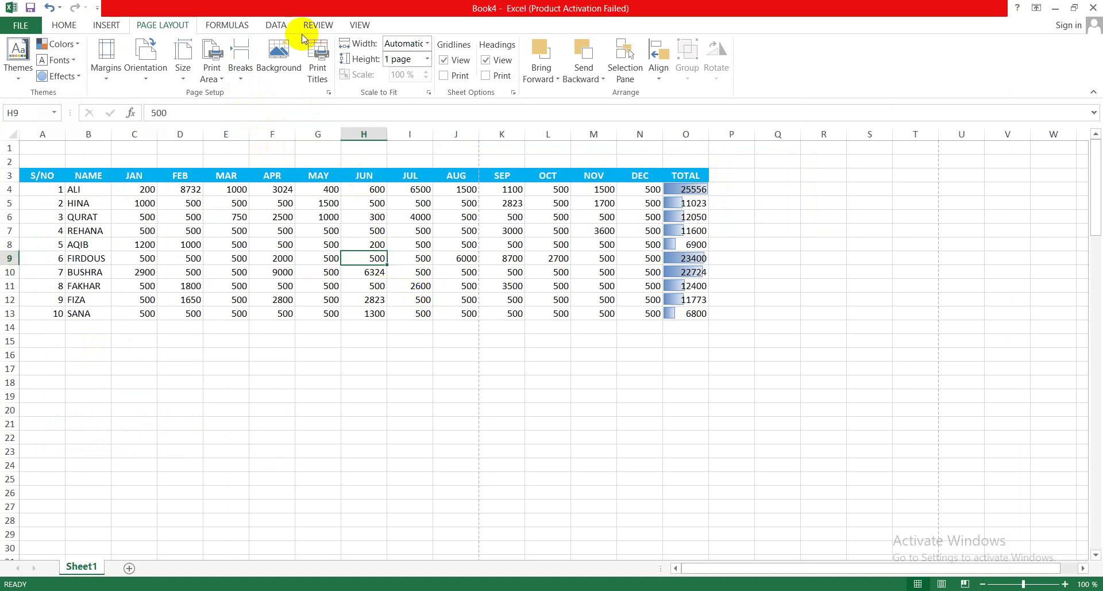
# Step: Insert a page break at H9 so printing splits before the JUN column
pyautogui.click(241, 81)
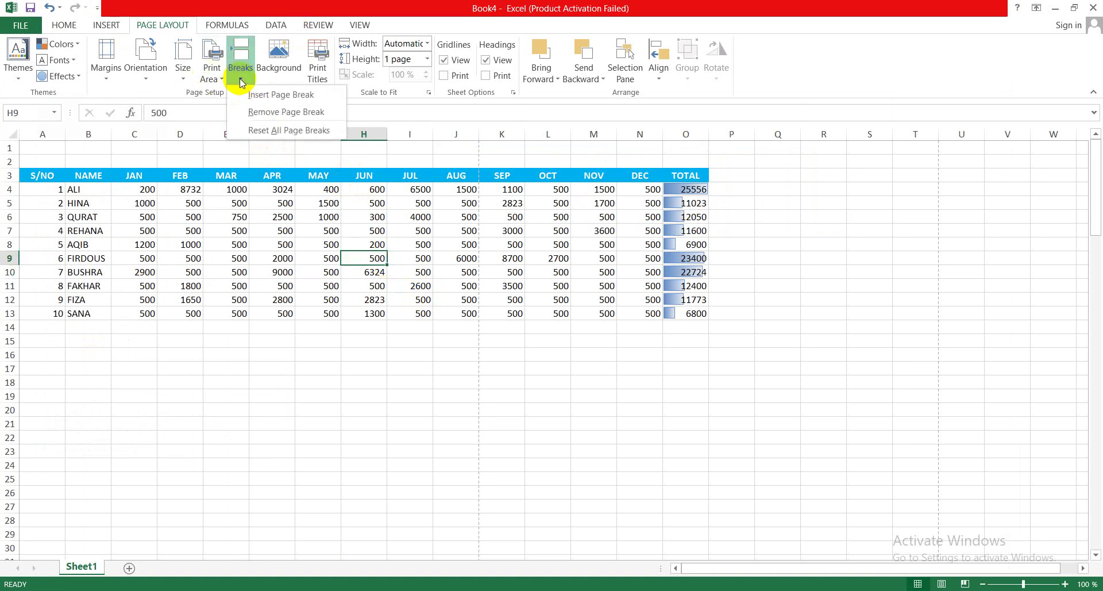
pyautogui.click(270, 96)
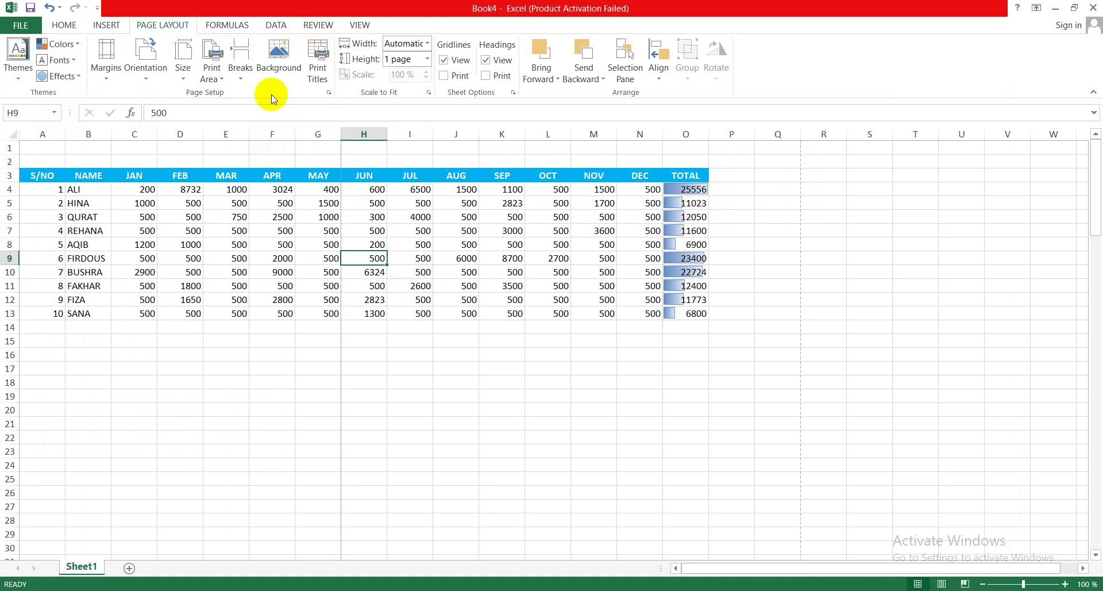
pyautogui.click(366, 326)
pyautogui.click(367, 264)
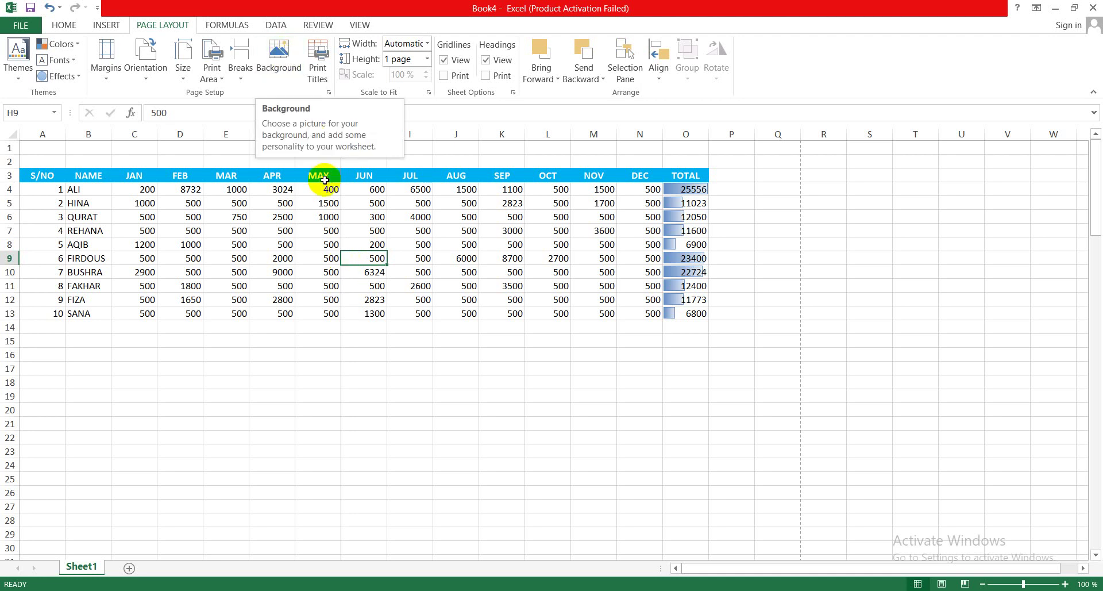
# Step: Use the Desktop calculator photo photo-15825721 as the sheet's background picture
pyautogui.click(291, 63)
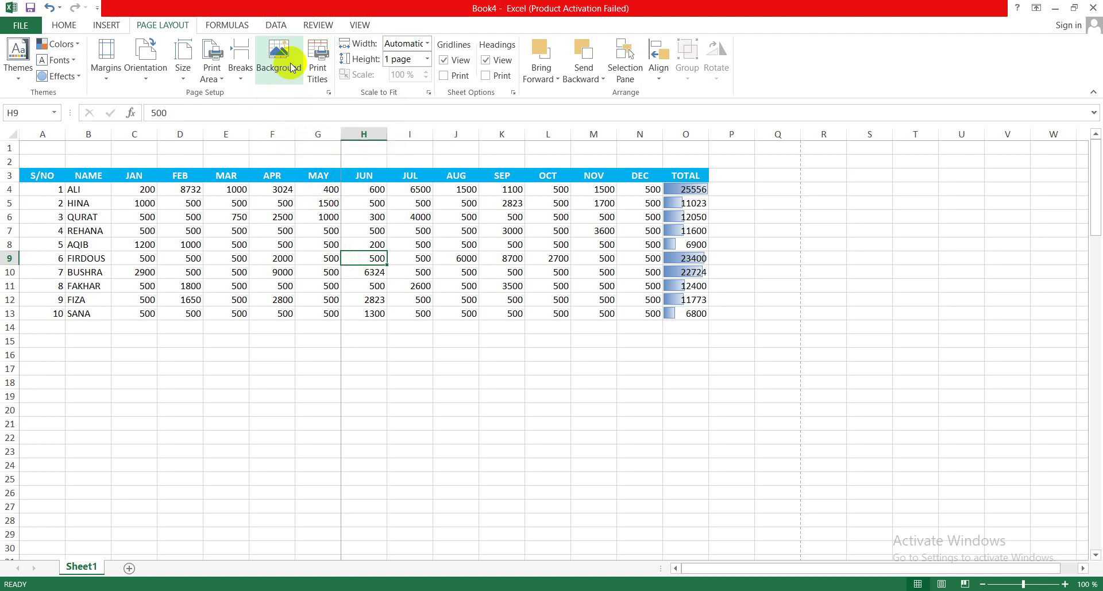
pyautogui.click(593, 368)
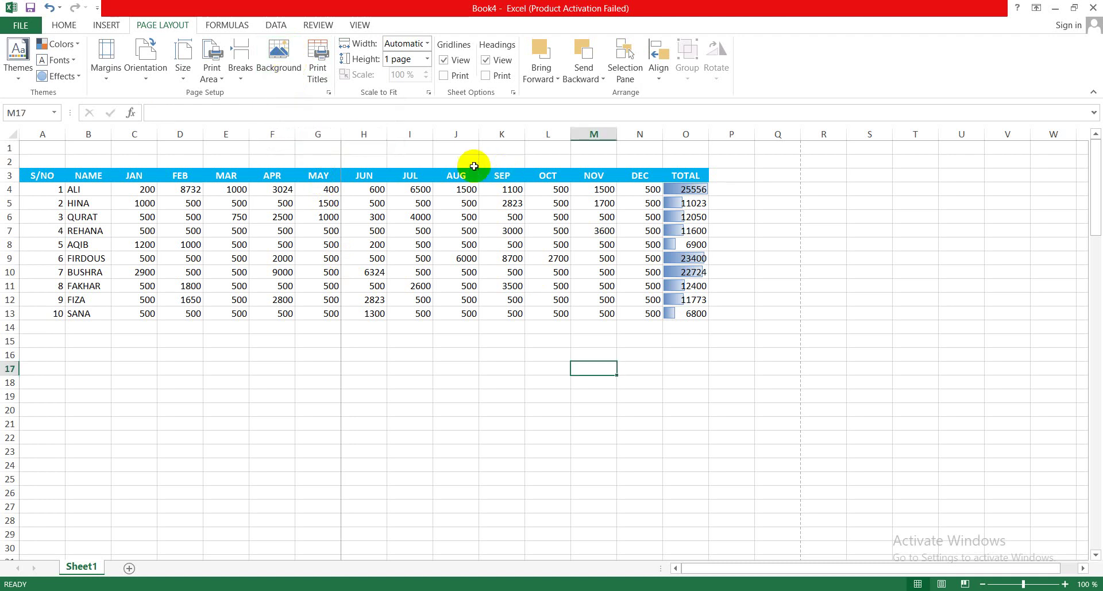
pyautogui.click(280, 74)
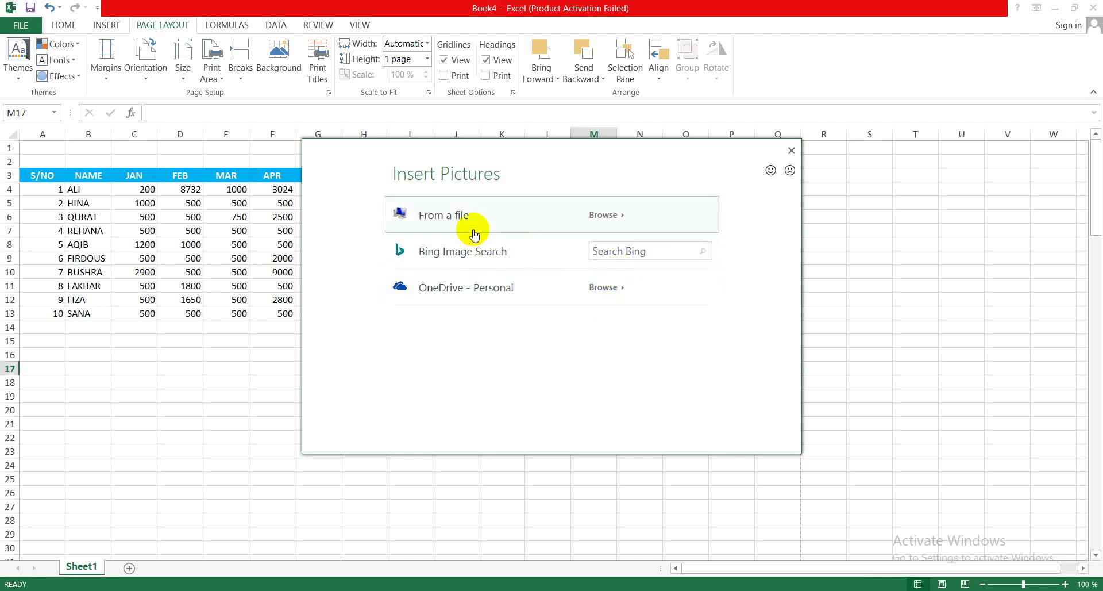
pyautogui.click(603, 215)
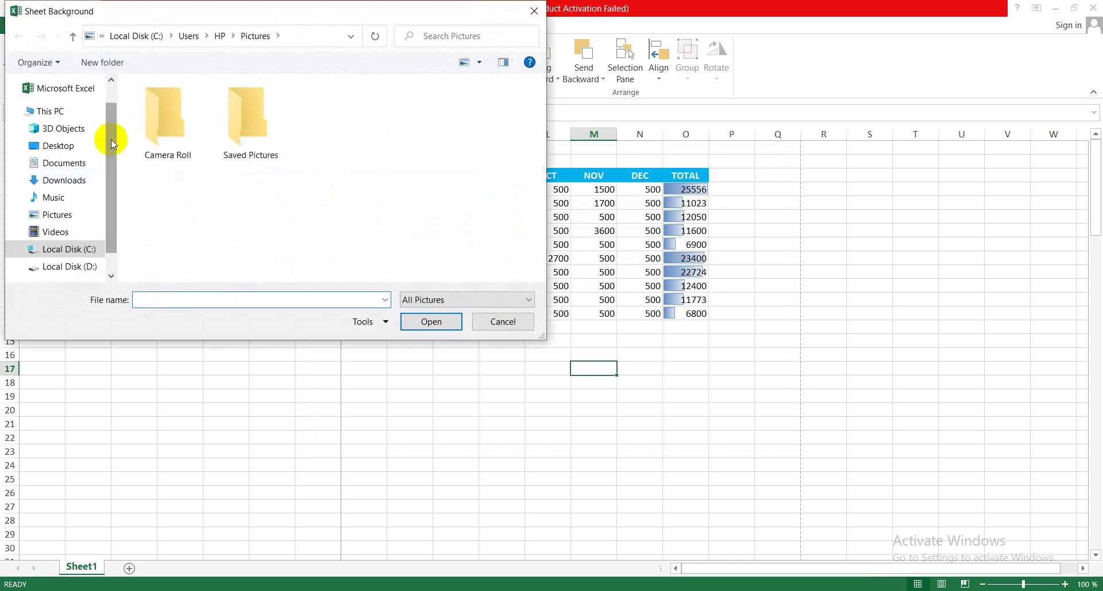
pyautogui.click(58, 145)
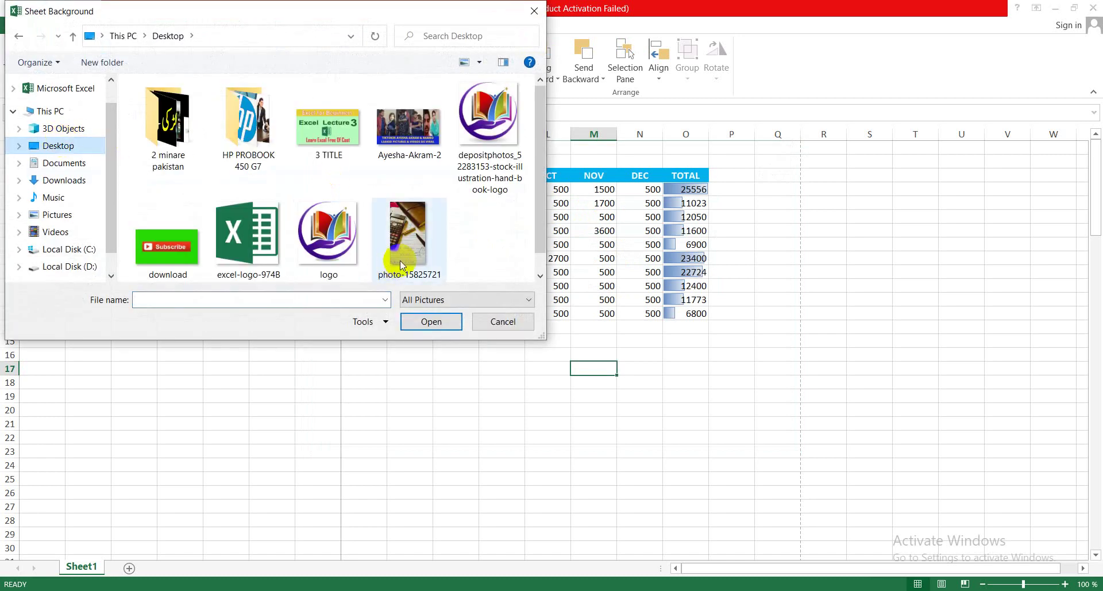
pyautogui.doubleClick(409, 256)
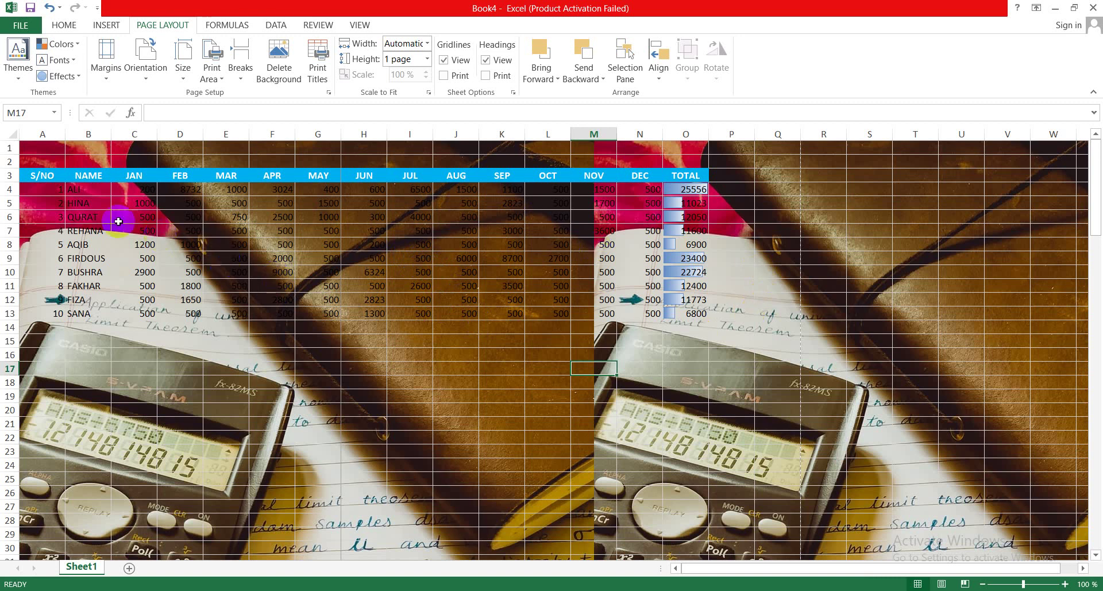
# Step: Make the data rows A4:O13 white so they stand out over the photo, then go to Page Layout
pyautogui.moveTo(172, 229)
pyautogui.mouseDown()
pyautogui.moveTo(323, 259)
pyautogui.moveTo(545, 279)
pyautogui.mouseUp()
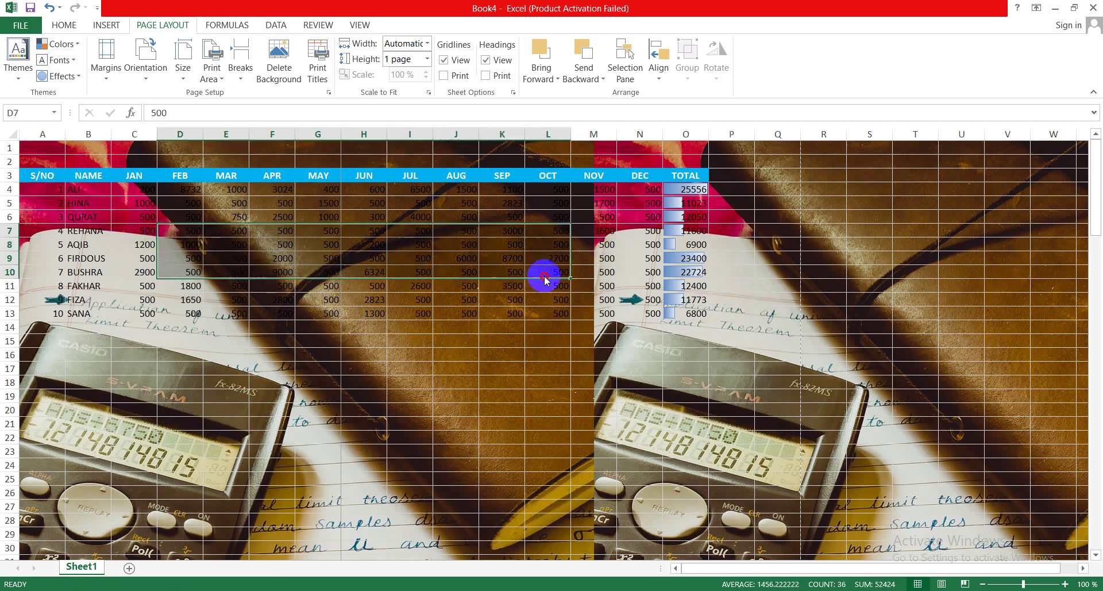
pyautogui.moveTo(40, 189)
pyautogui.mouseDown()
pyautogui.moveTo(308, 249)
pyautogui.moveTo(703, 310)
pyautogui.moveTo(692, 312)
pyautogui.mouseUp()
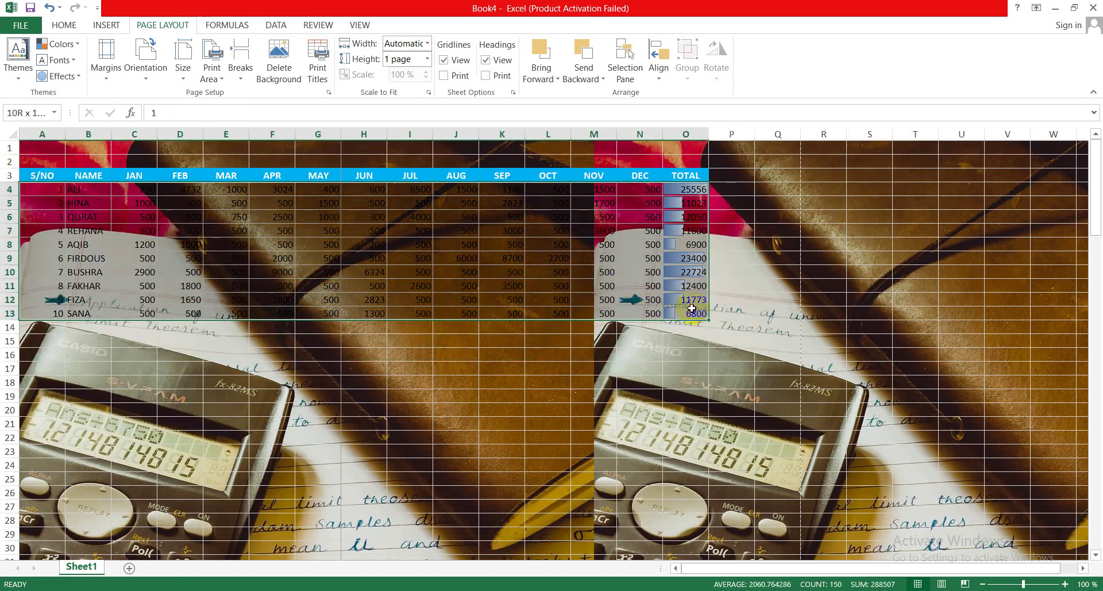
pyautogui.click(79, 25)
pyautogui.click(226, 71)
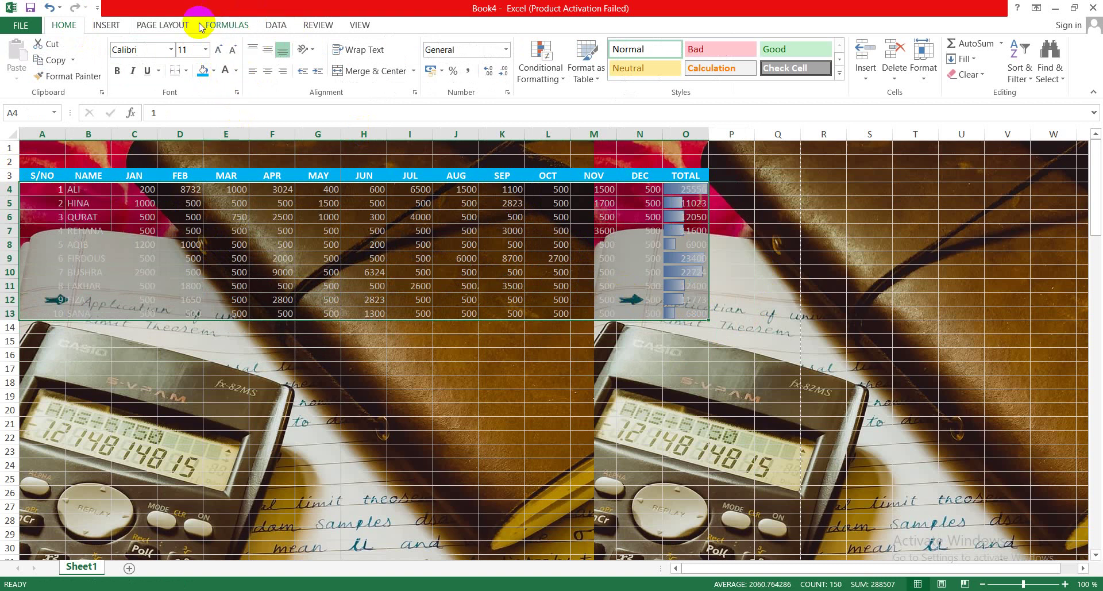
pyautogui.click(178, 25)
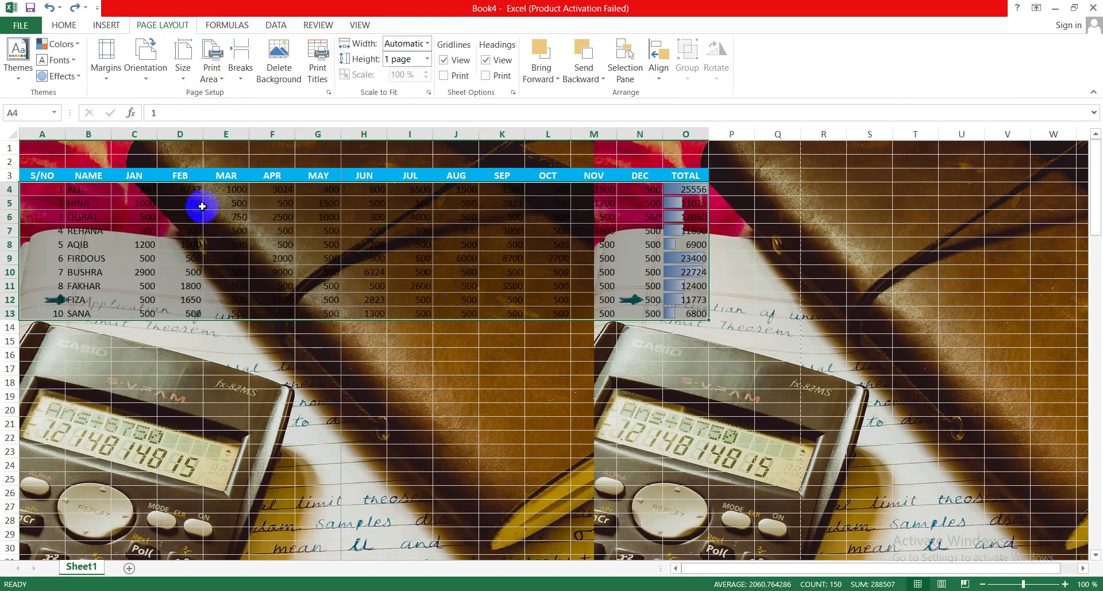
# Step: Delete the calculator picture background from the sheet and deselect the table
pyautogui.click(290, 83)
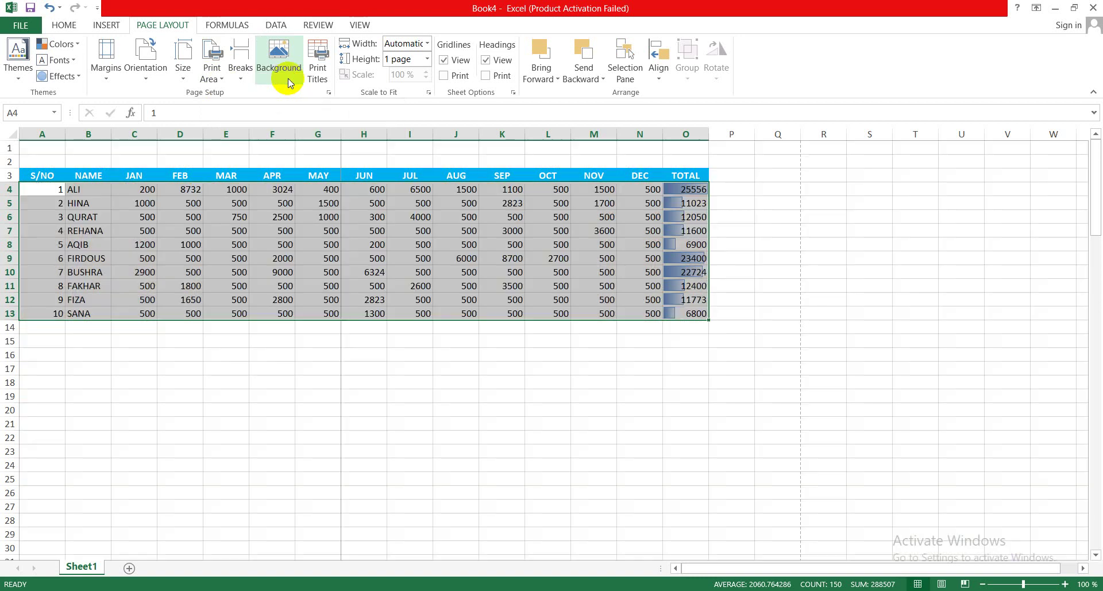
pyautogui.click(308, 298)
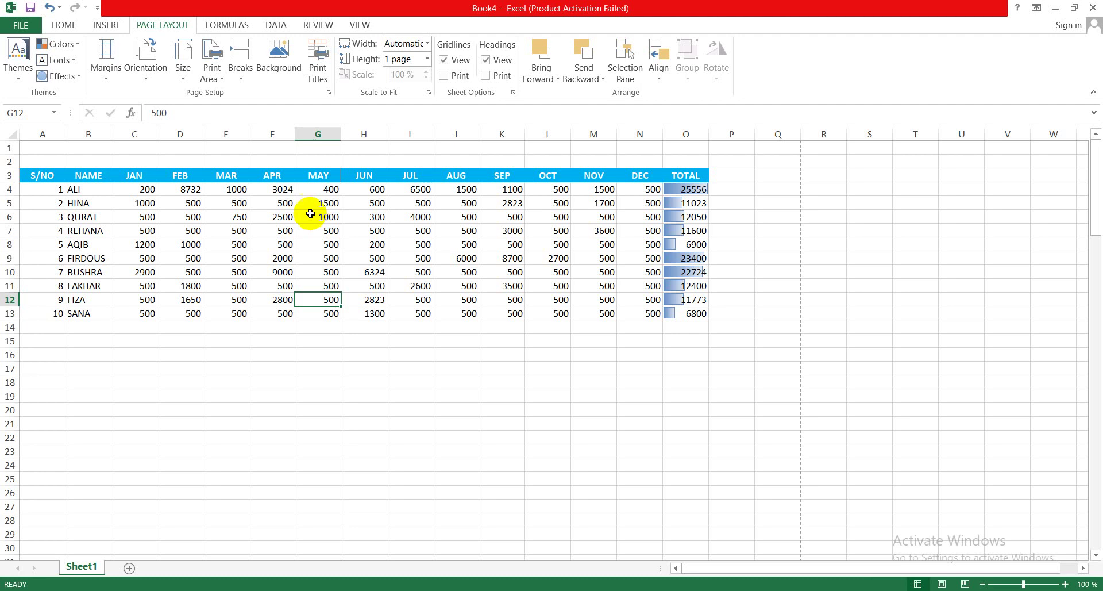
# Step: Enter the title NEW STOCK in cell A1 and widen column A to fit it
pyautogui.click(55, 165)
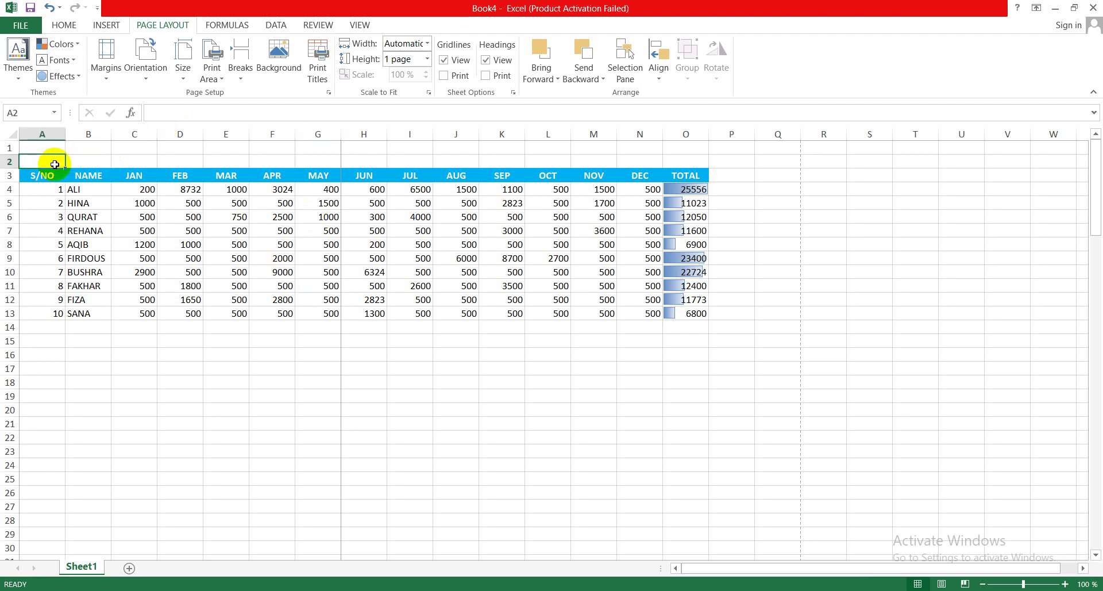
pyautogui.click(50, 150)
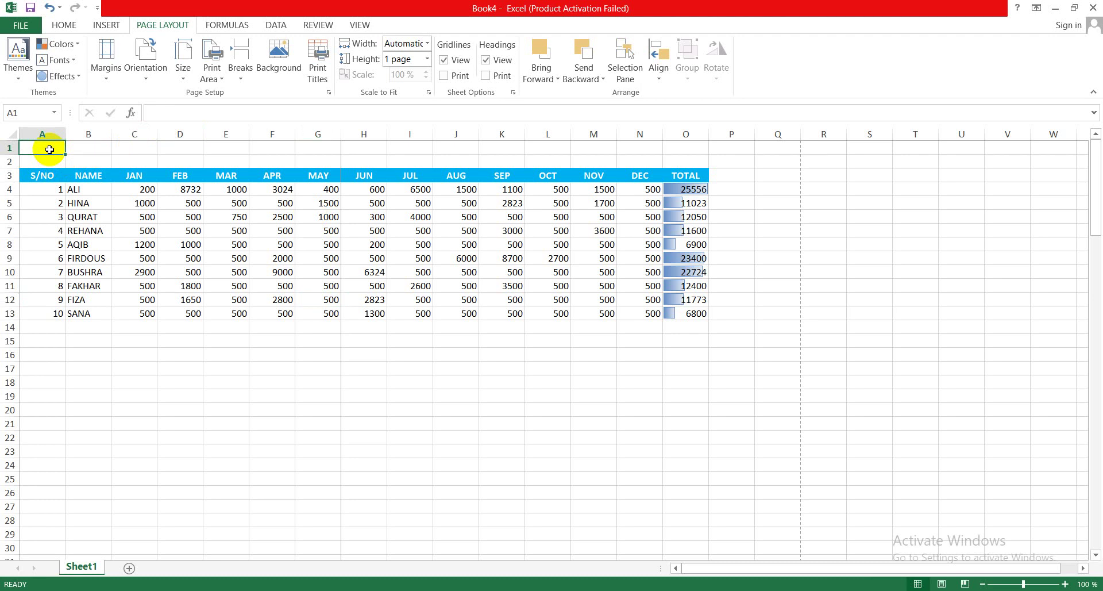
pyautogui.write('NEW ')
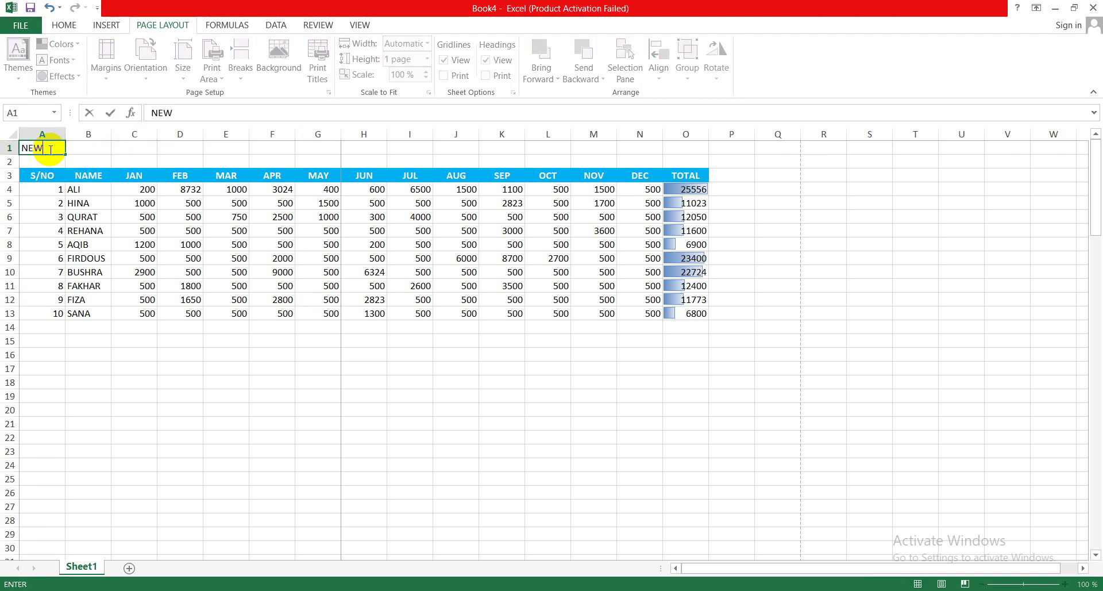
pyautogui.write('ST')
pyautogui.write('OCK')
pyautogui.click(103, 231)
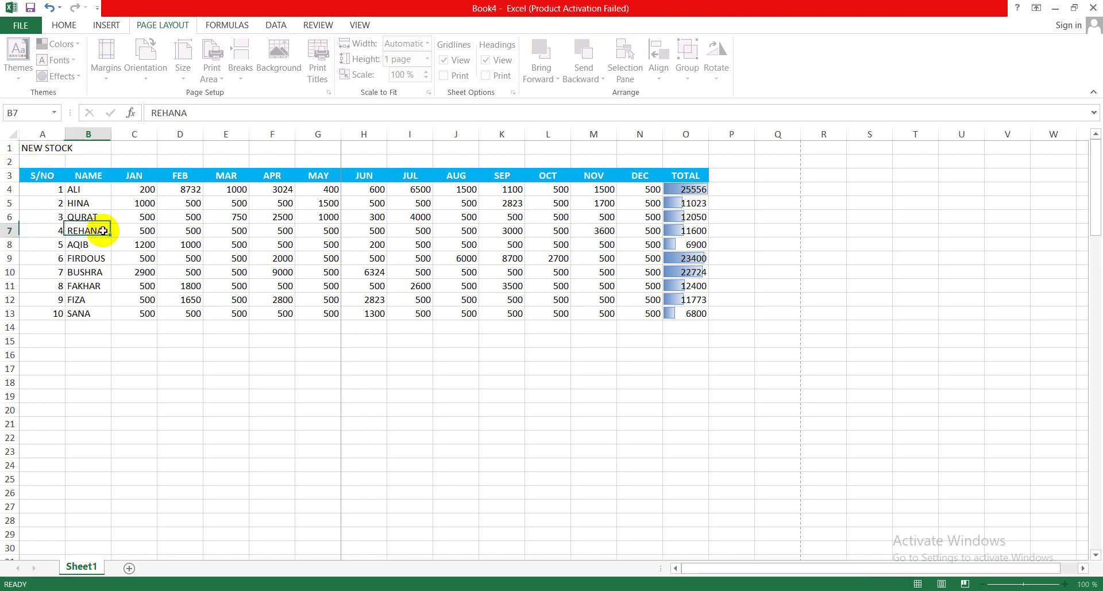
pyautogui.moveTo(66, 132); pyautogui.dragTo(78, 131)
pyautogui.click(67, 149)
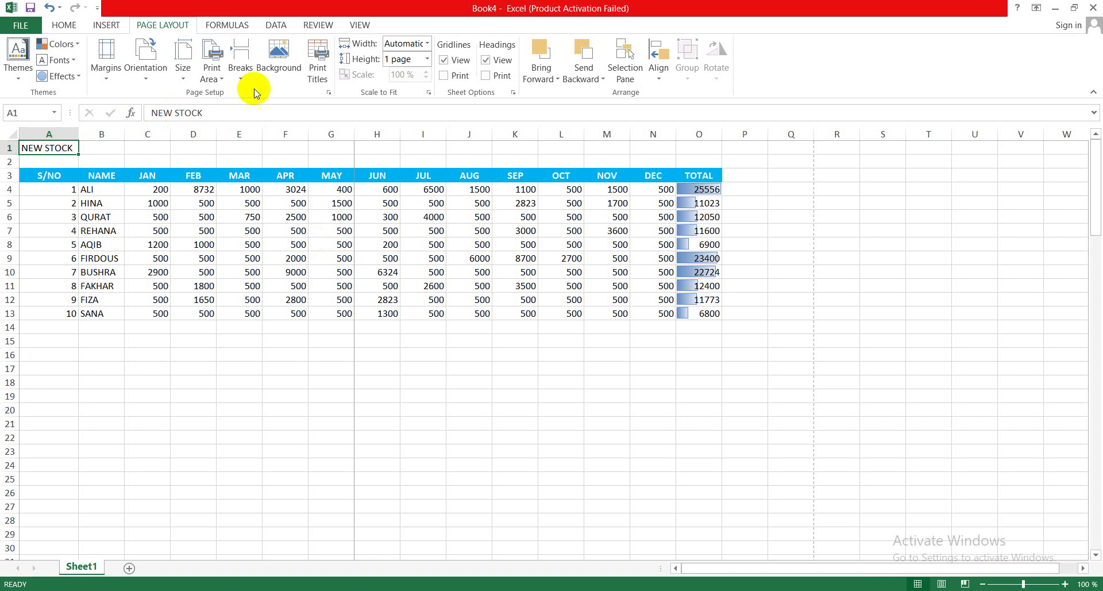
# Step: Set print titles to repeat rows $1:$1 at top and columns $A:$A at left
pyautogui.click(318, 75)
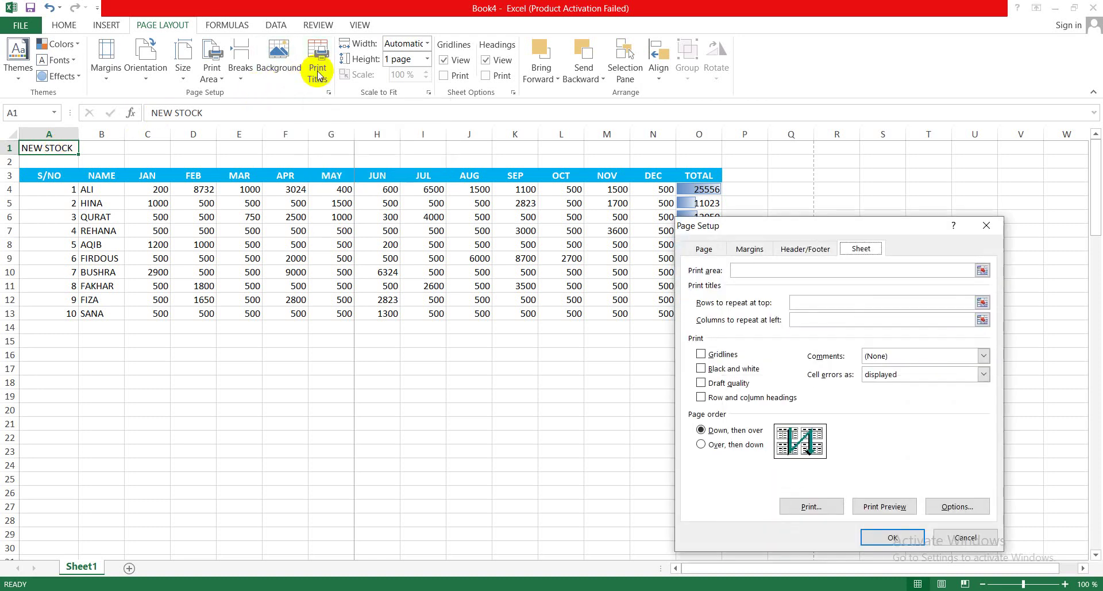
pyautogui.click(796, 302)
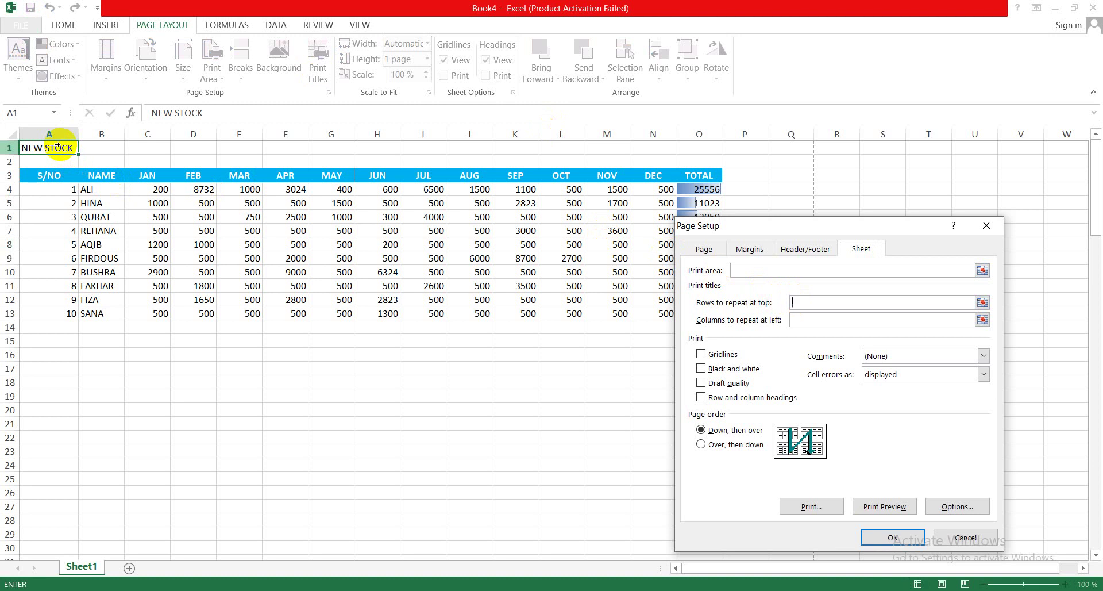
pyautogui.click(57, 147)
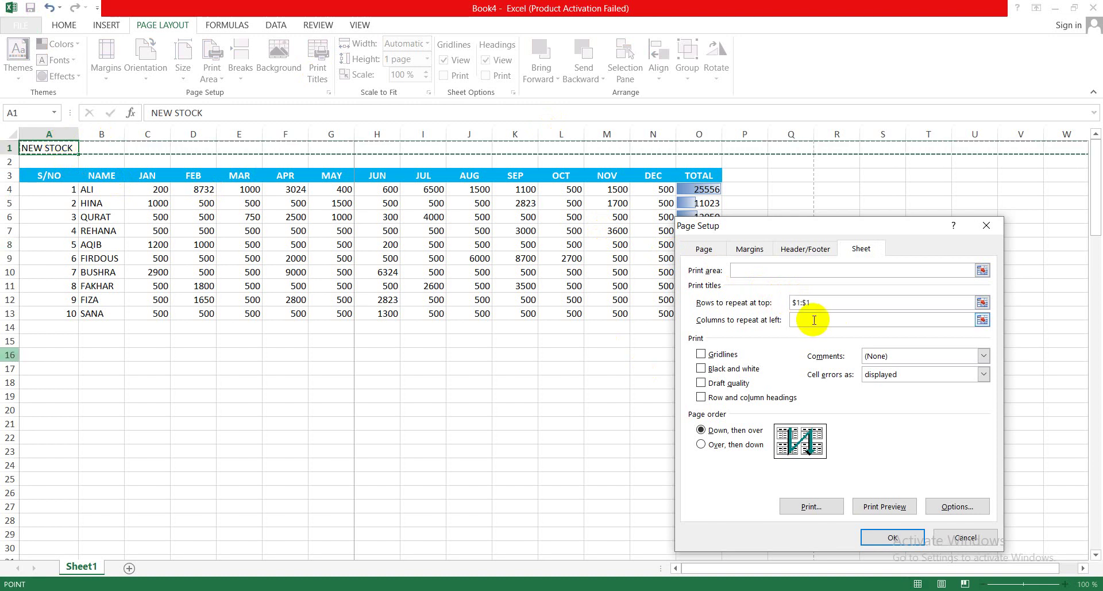
pyautogui.click(815, 320)
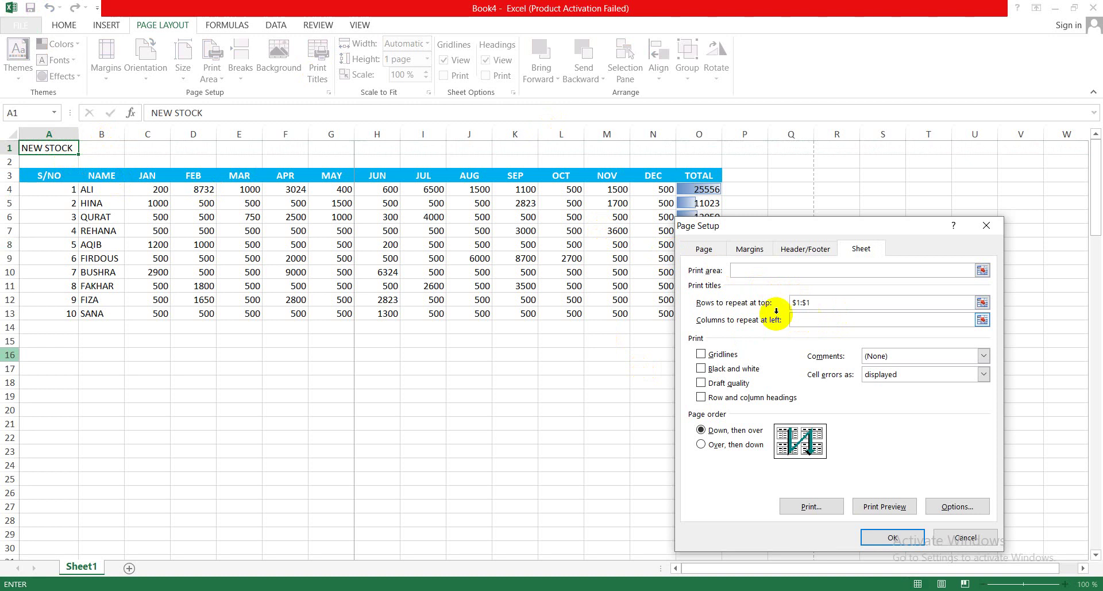
pyautogui.click(40, 144)
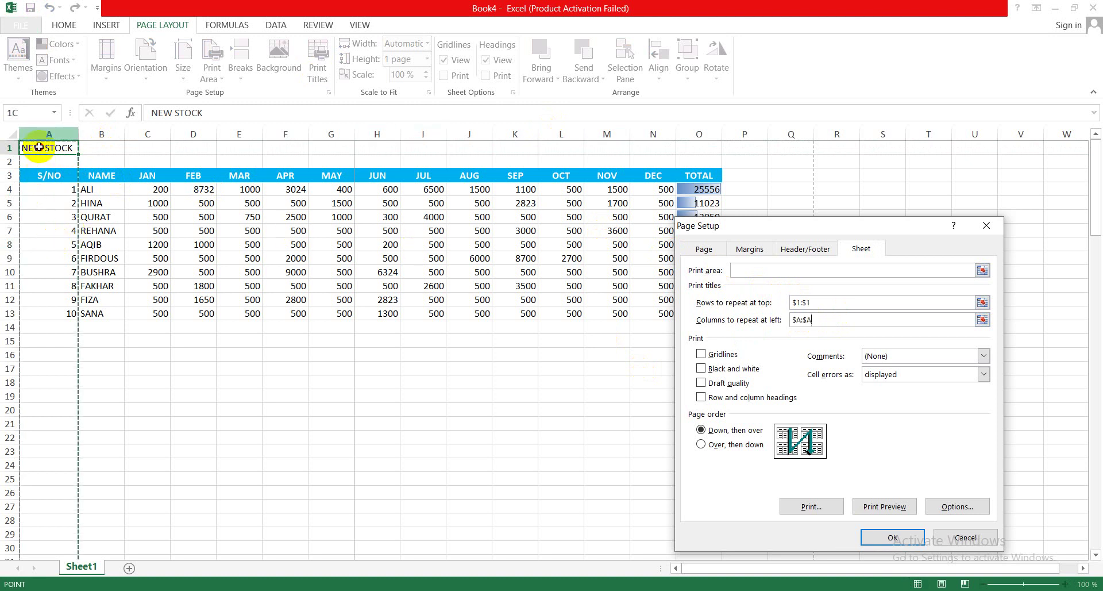
pyautogui.click(892, 536)
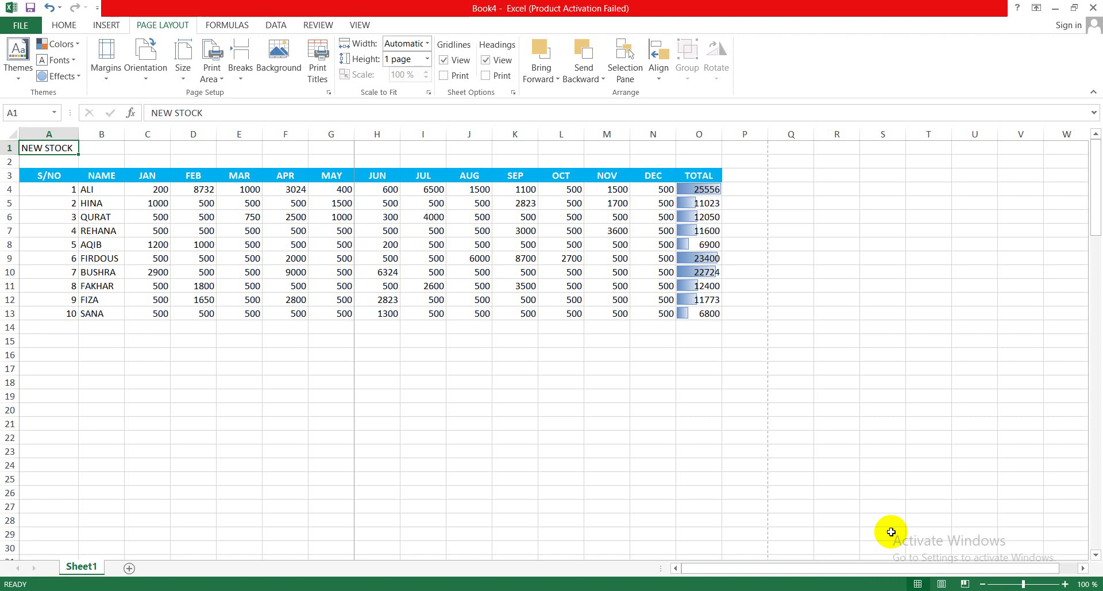
pyautogui.hotkey('ctrl', 'p')
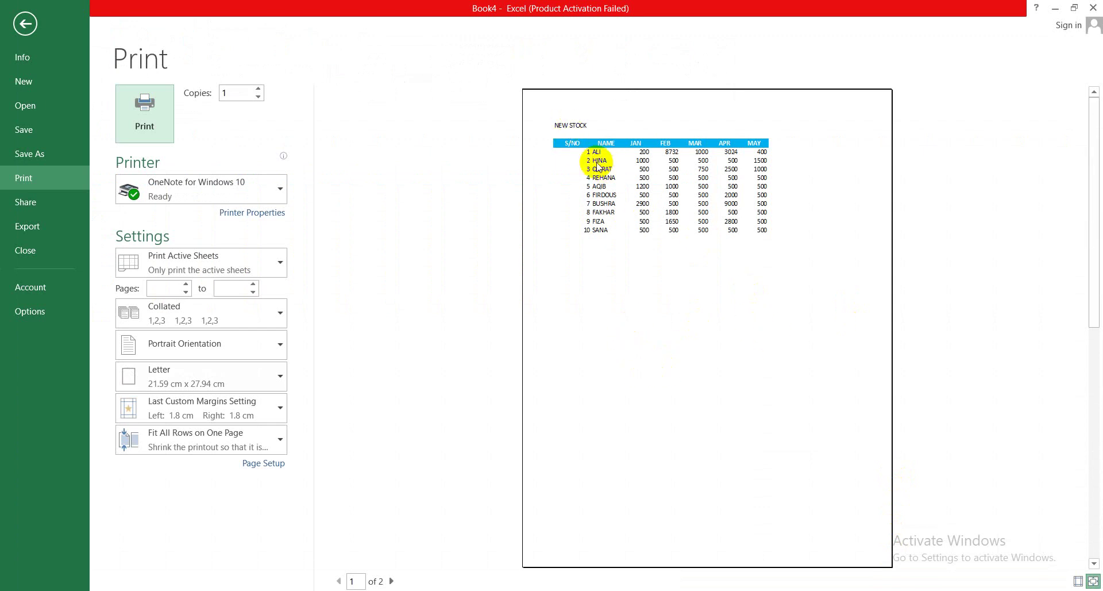
pyautogui.click(392, 580)
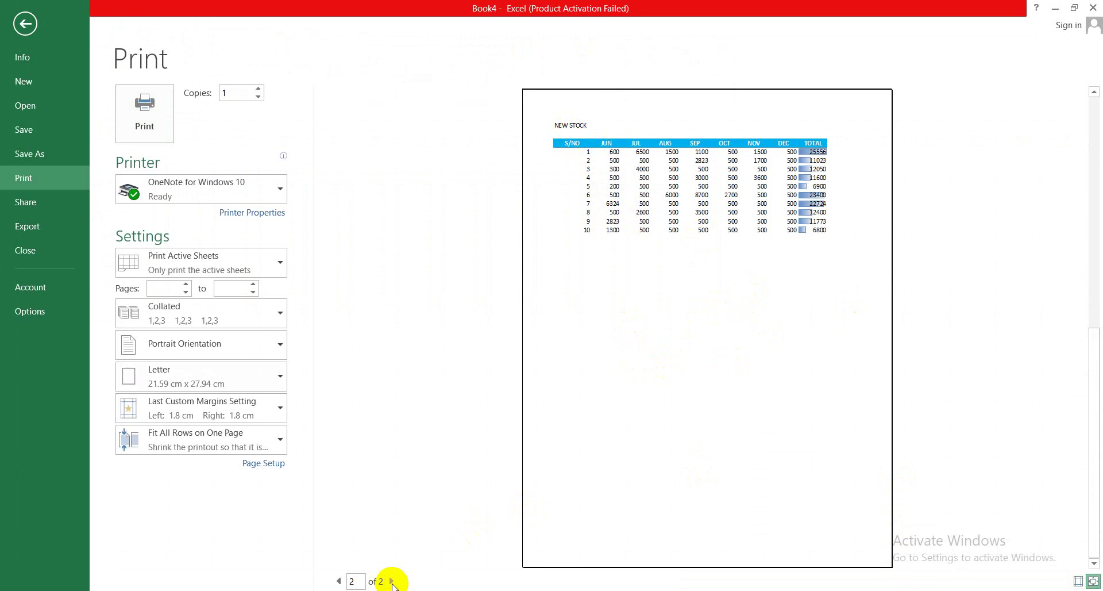
pyautogui.click(25, 23)
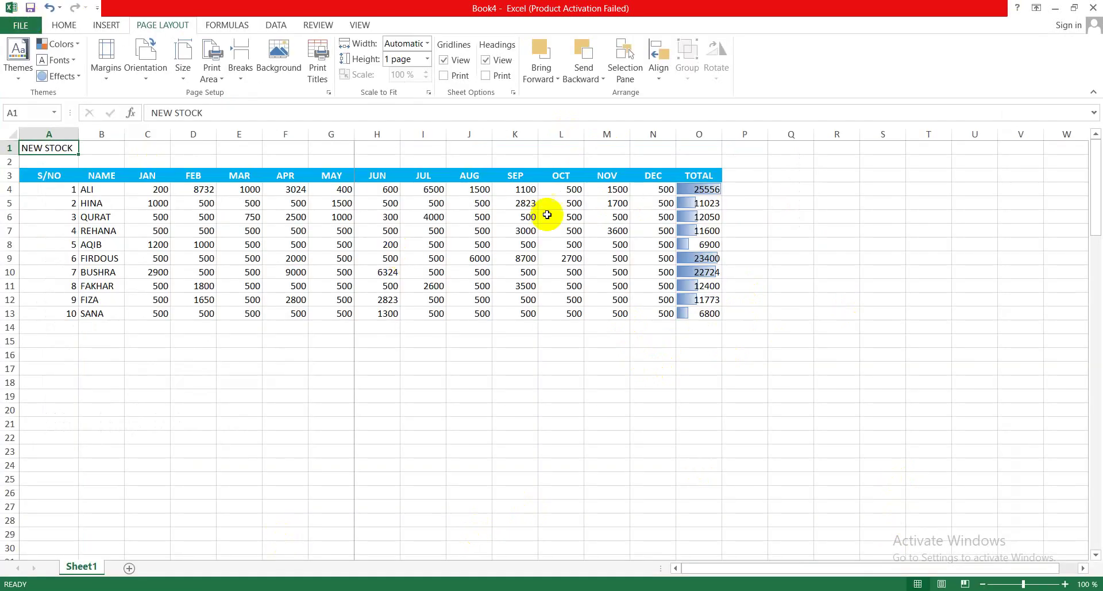
# Step: Insert a manual page break at cell H9 and check it in Print Preview
pyautogui.click(413, 309)
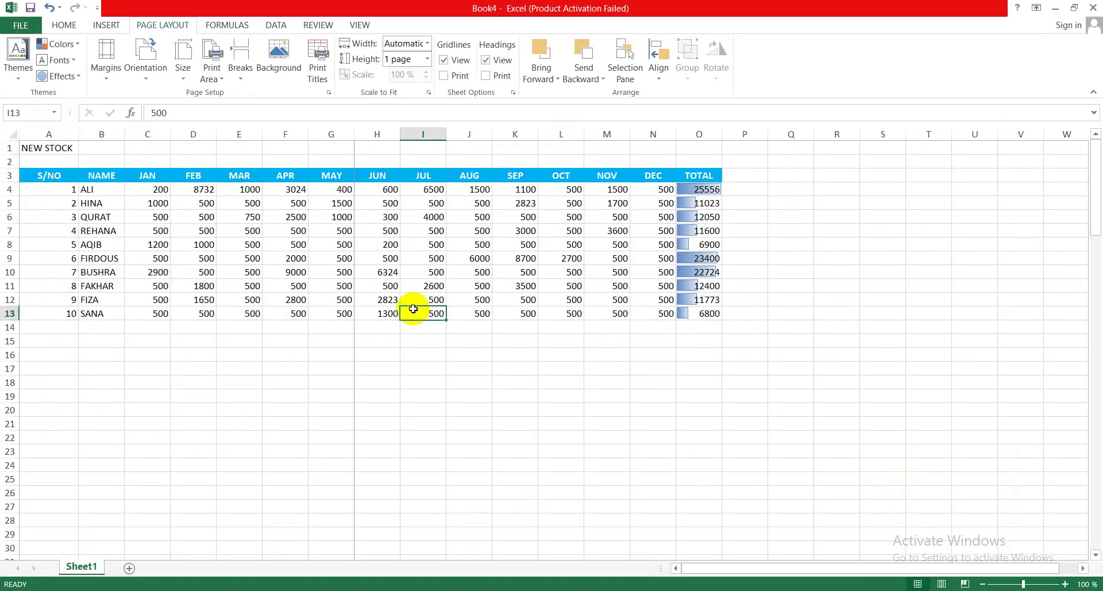
pyautogui.click(327, 270)
pyautogui.click(364, 256)
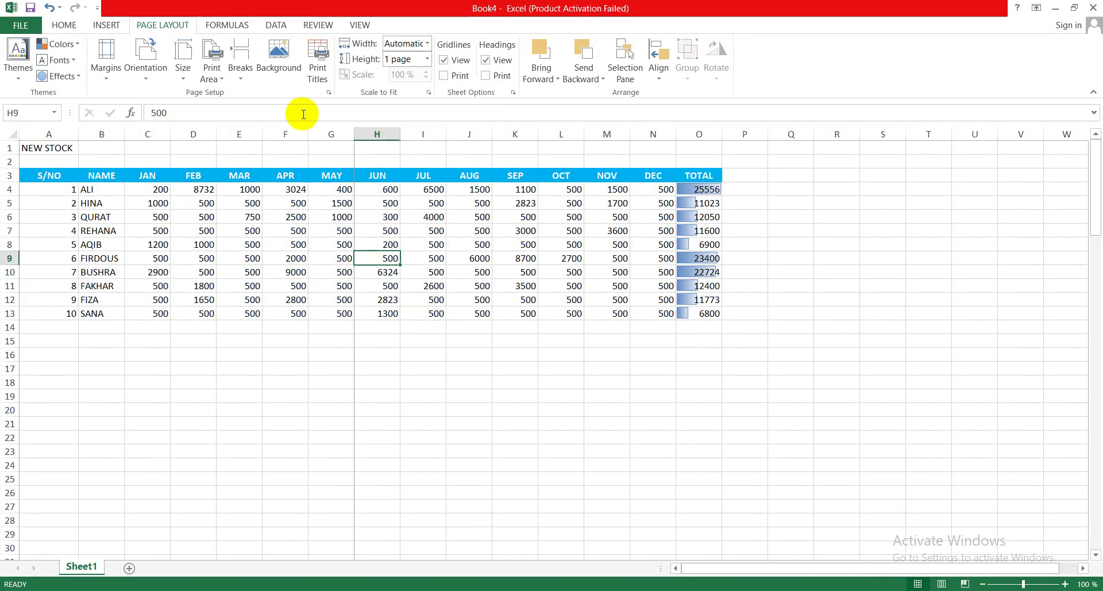
pyautogui.click(241, 80)
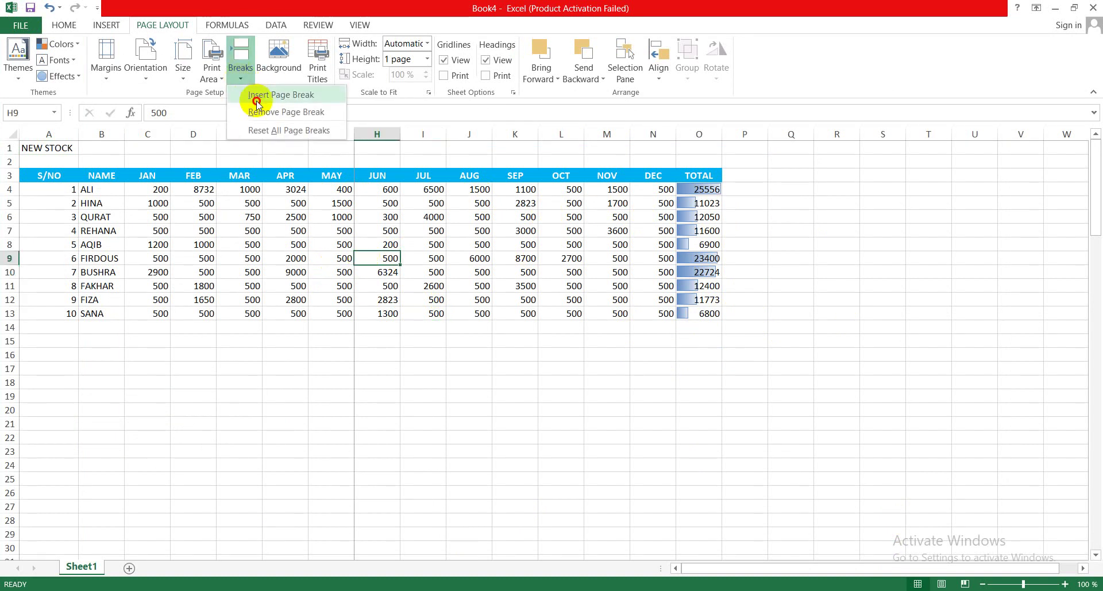
pyautogui.click(260, 95)
pyautogui.click(412, 272)
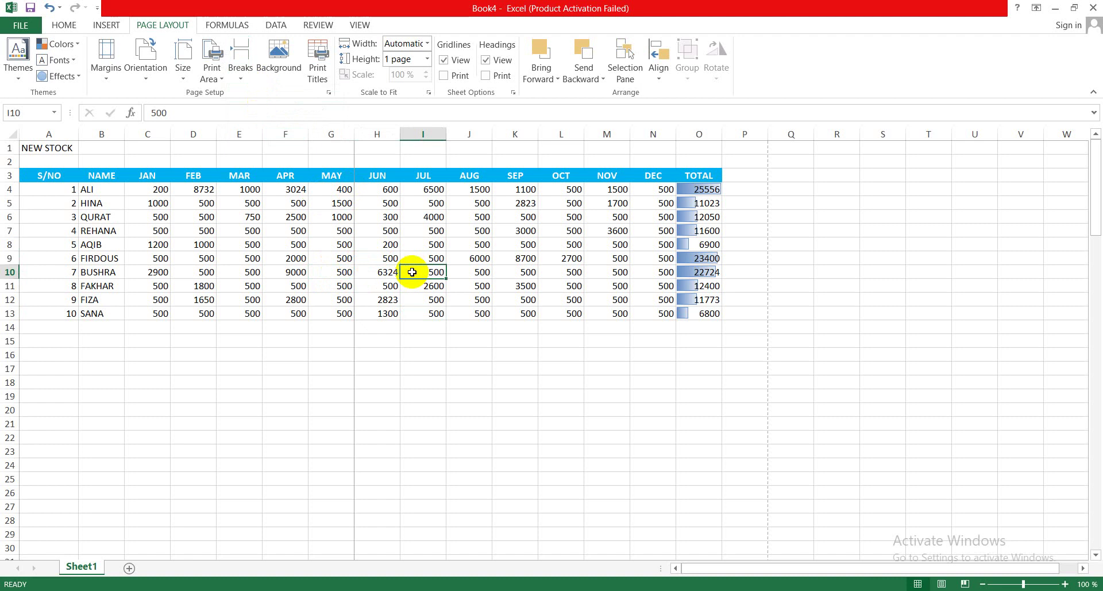
pyautogui.hotkey('ctrl', 'p')
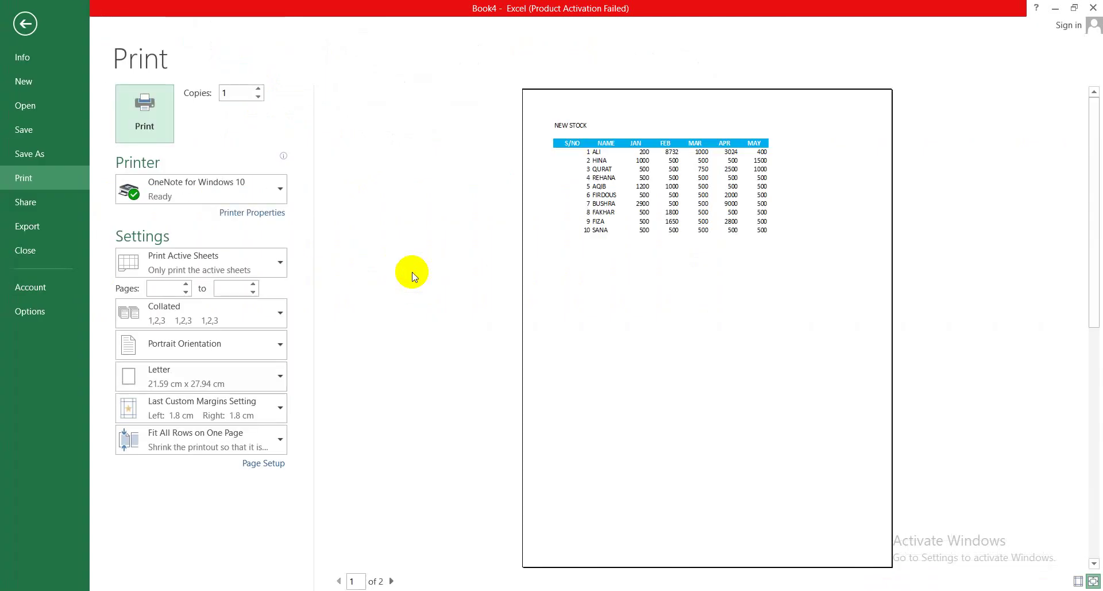
pyautogui.click(23, 28)
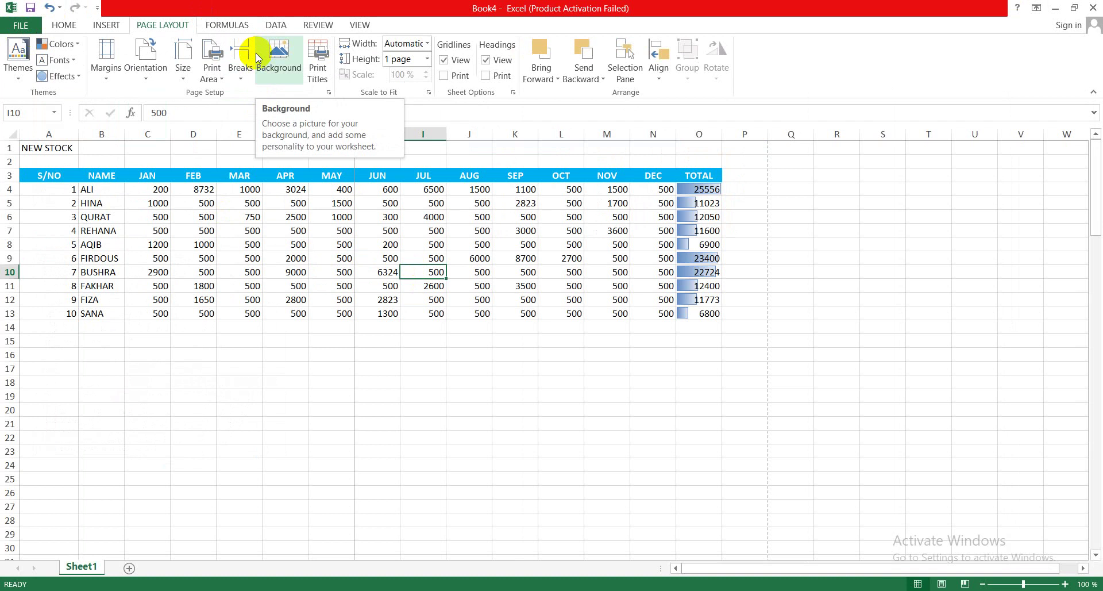
# Step: Set the Scale to Fit height back to Automatic
pyautogui.click(356, 273)
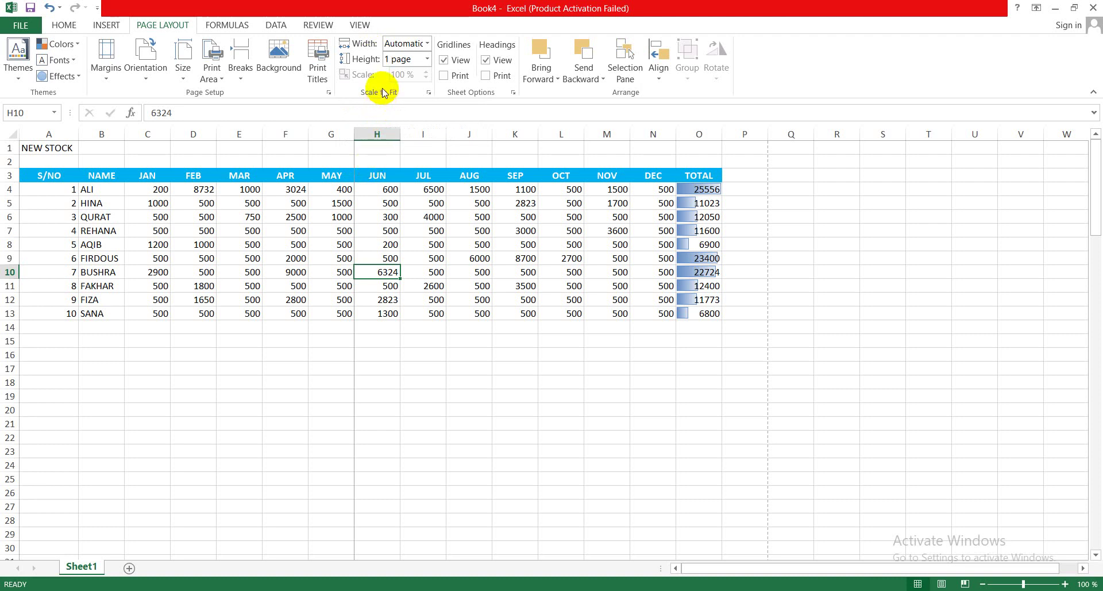
pyautogui.click(427, 60)
pyautogui.click(413, 75)
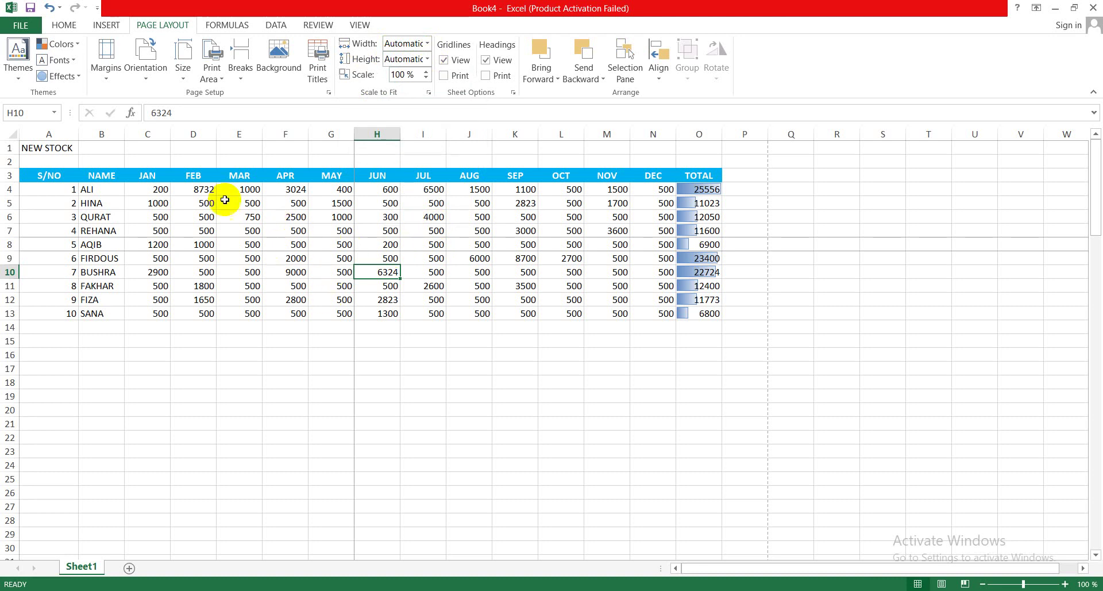
# Step: Reset all manual page breaks on the sheet
pyautogui.click(224, 77)
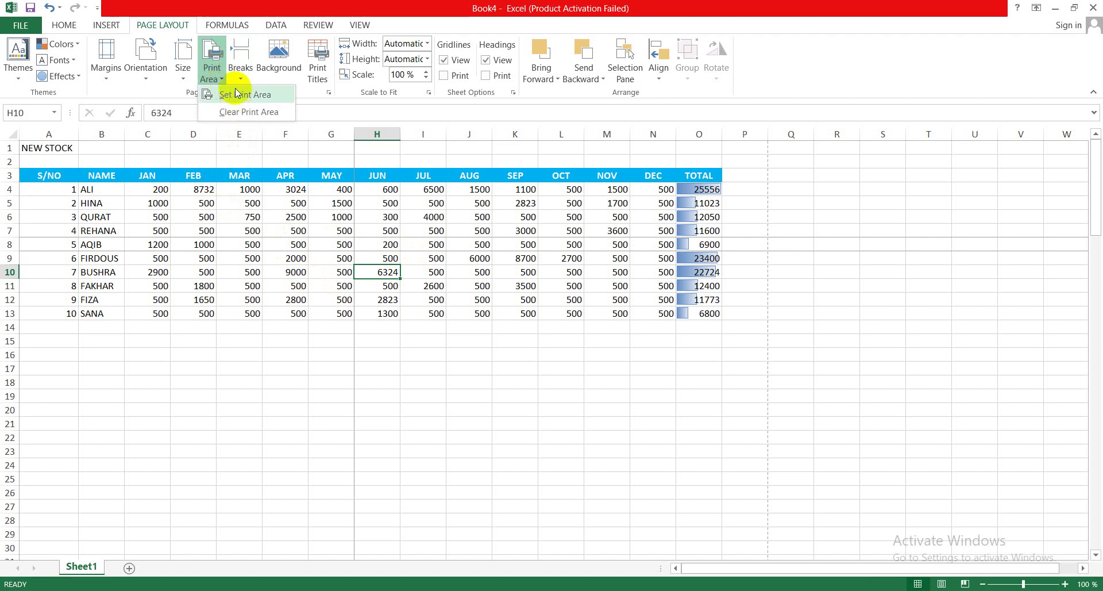
pyautogui.click(240, 72)
pyautogui.click(240, 72)
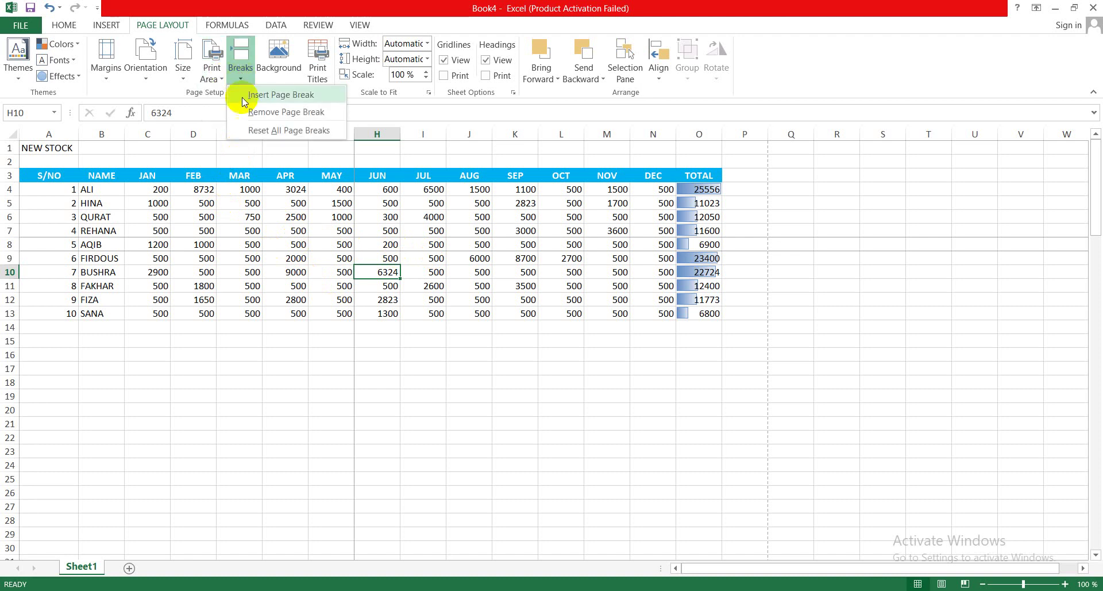
pyautogui.click(251, 130)
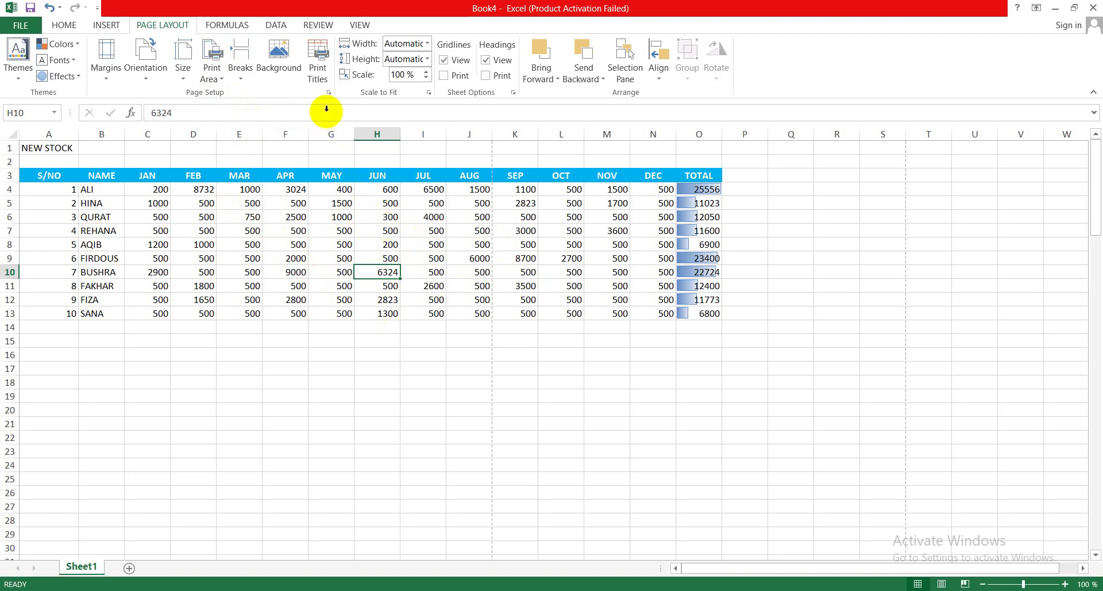
# Step: Preview the printout, checking page 2 with SEP–DEC and TOTAL, then return to the sheet
pyautogui.hotkey('ctrl', 'p')
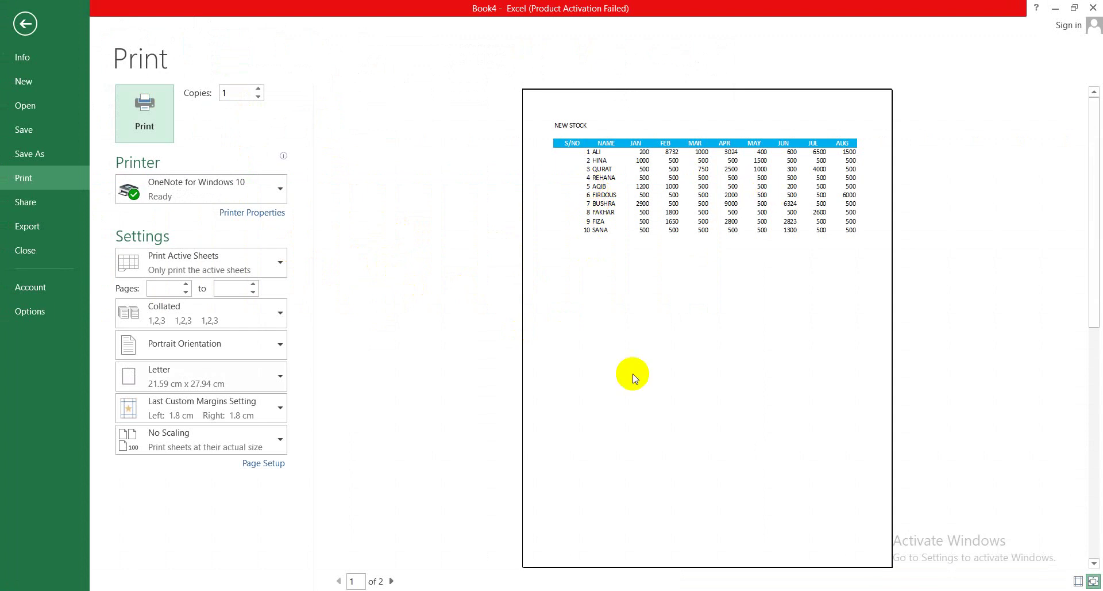
pyautogui.click(392, 580)
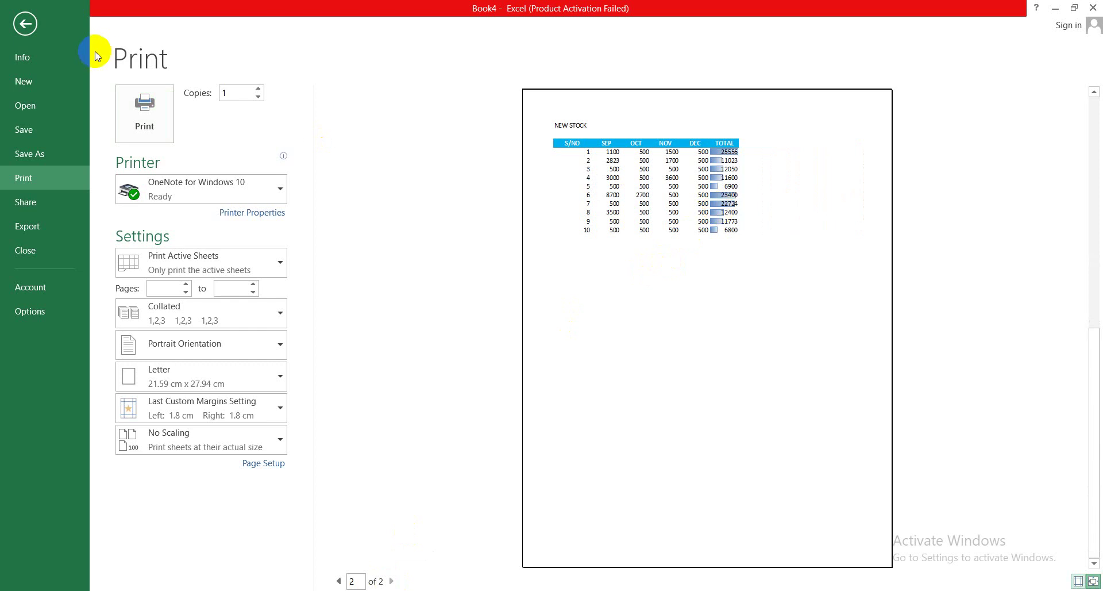
pyautogui.click(31, 28)
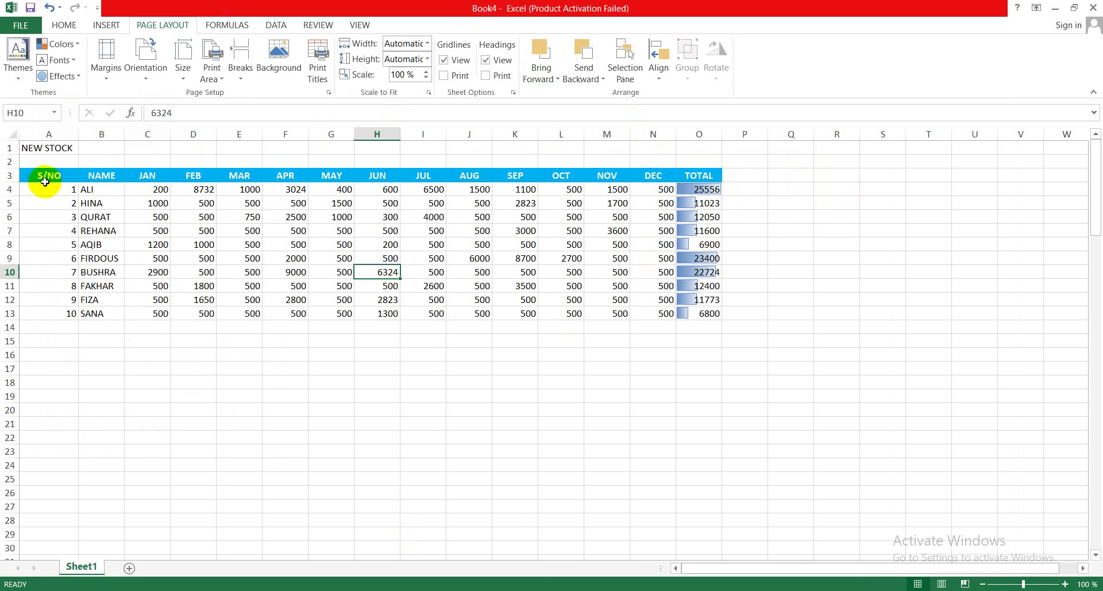
# Step: Select the sales table A3:O15 and bring up the Scale to Fit Width choices
pyautogui.moveTo(44, 181)
pyautogui.mouseDown()
pyautogui.moveTo(687, 298)
pyautogui.moveTo(682, 339)
pyautogui.mouseUp()
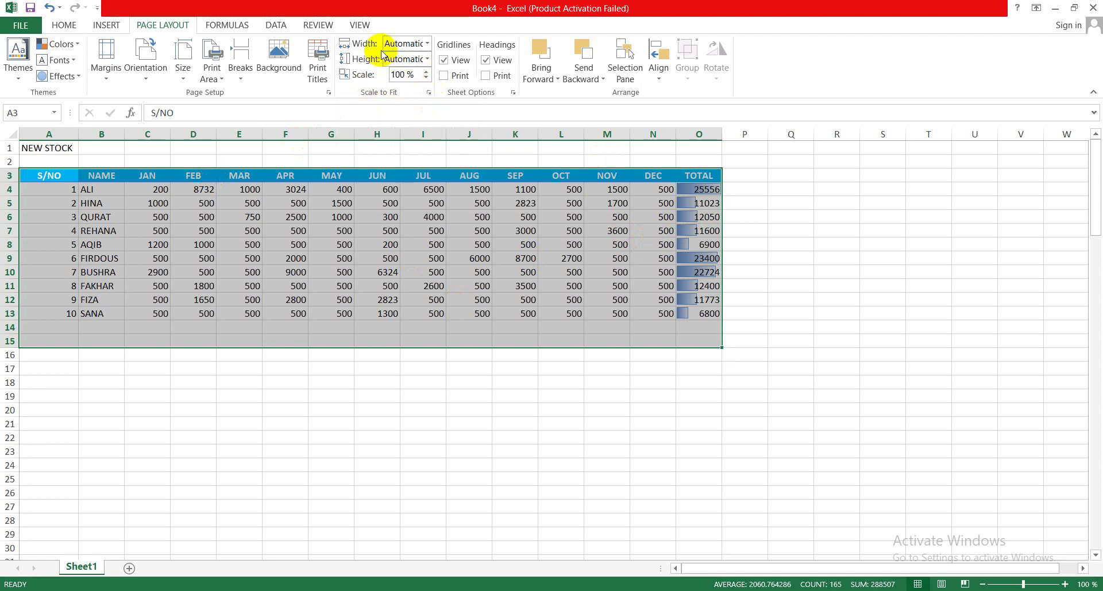
pyautogui.click(428, 46)
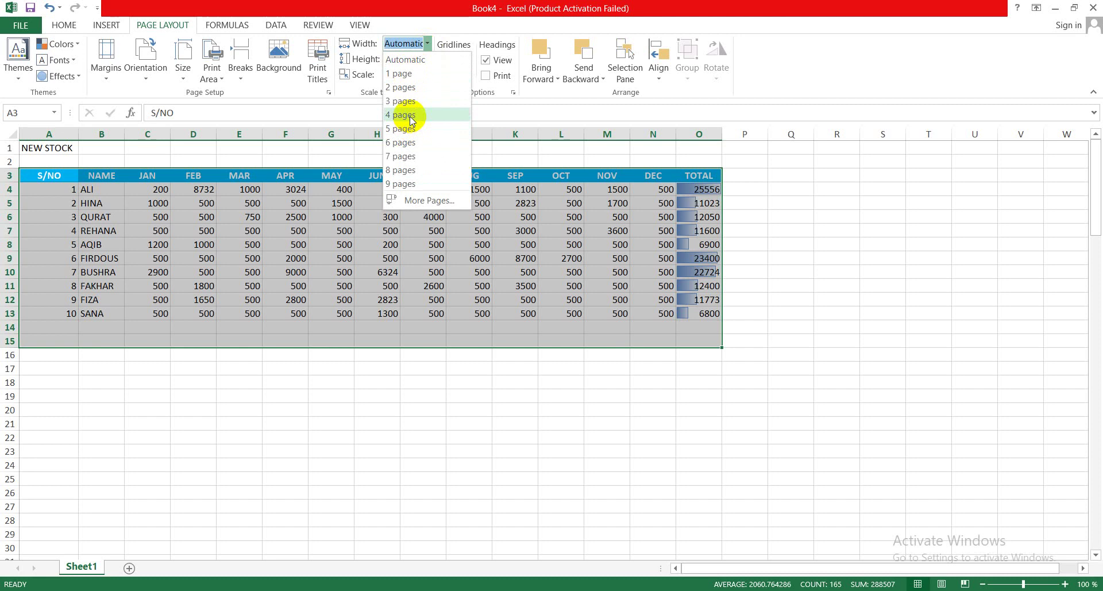
# Step: Set print width to 1 page (62% scale) and confirm the single-page preview
pyautogui.click(403, 77)
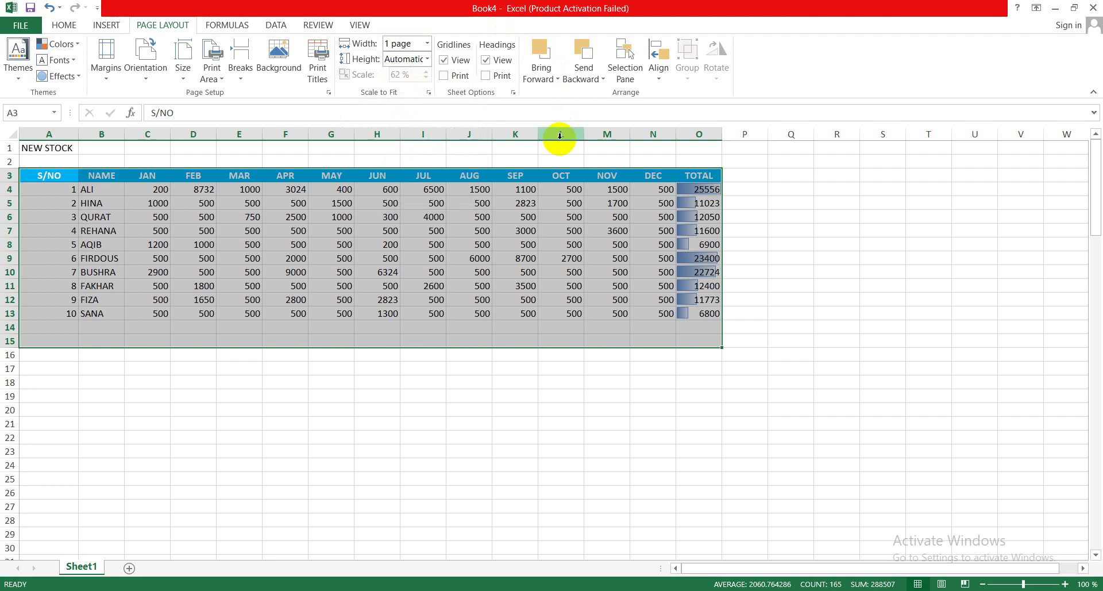
pyautogui.hotkey('ctrl', 'p')
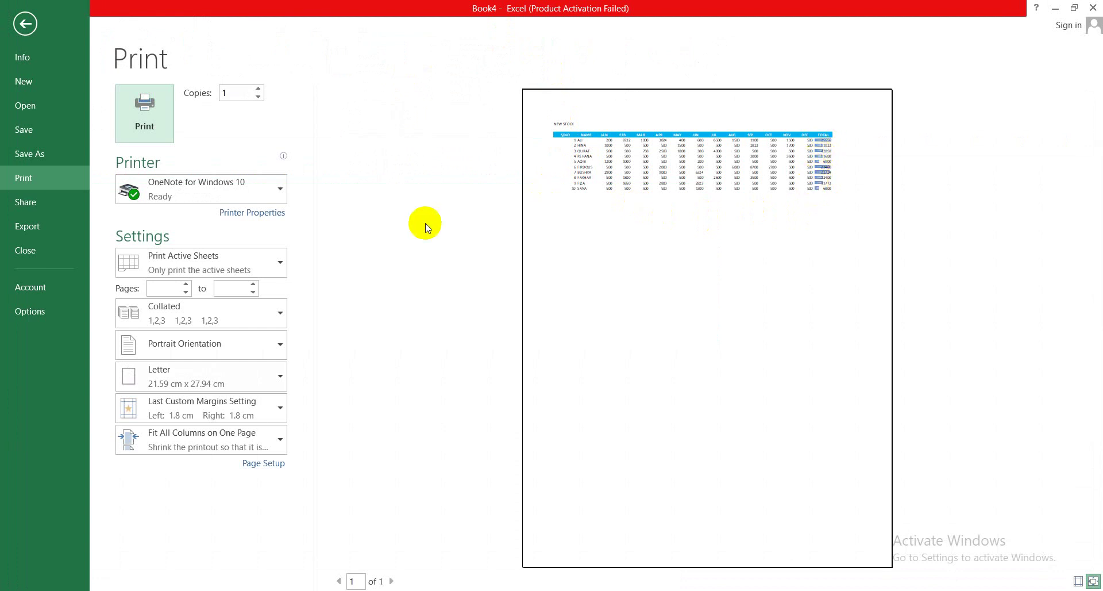
pyautogui.click(25, 24)
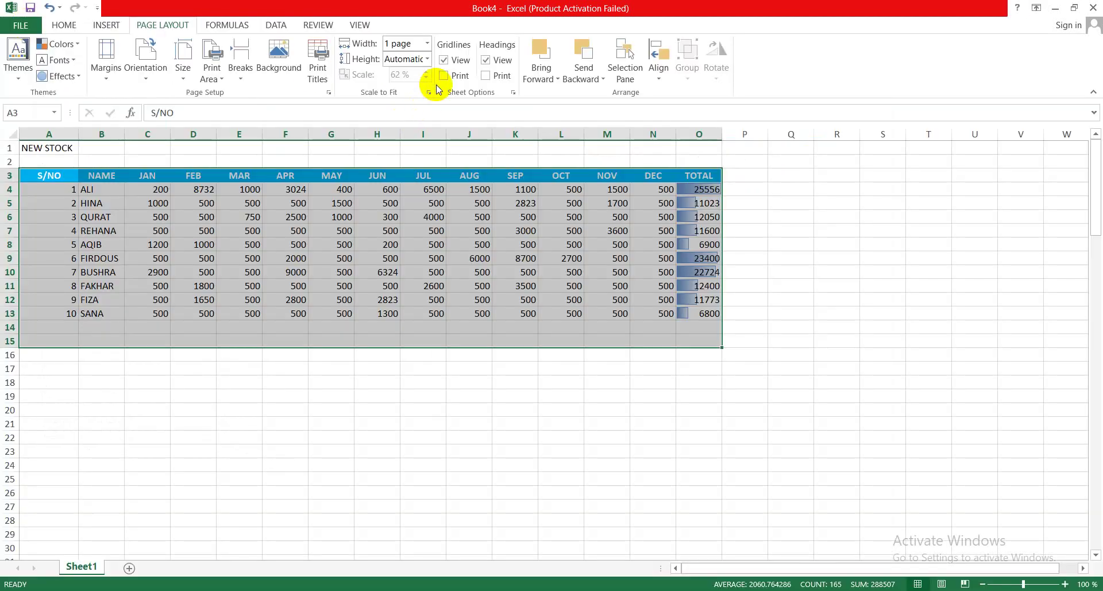
# Step: Set print width to Automatic and bring the scale back to 100%
pyautogui.click(426, 45)
pyautogui.click(418, 61)
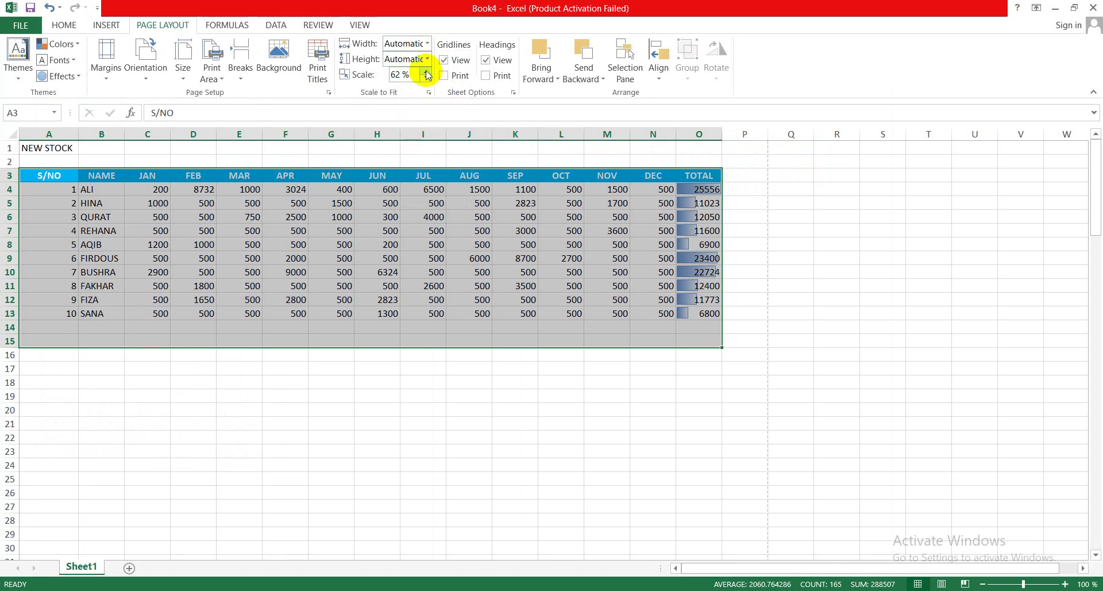
pyautogui.click(424, 70)
pyautogui.click(424, 70)
pyautogui.click(424, 70)
pyautogui.click(423, 70)
pyautogui.click(423, 70)
pyautogui.click(423, 70)
pyautogui.click(423, 70)
pyautogui.click(425, 71)
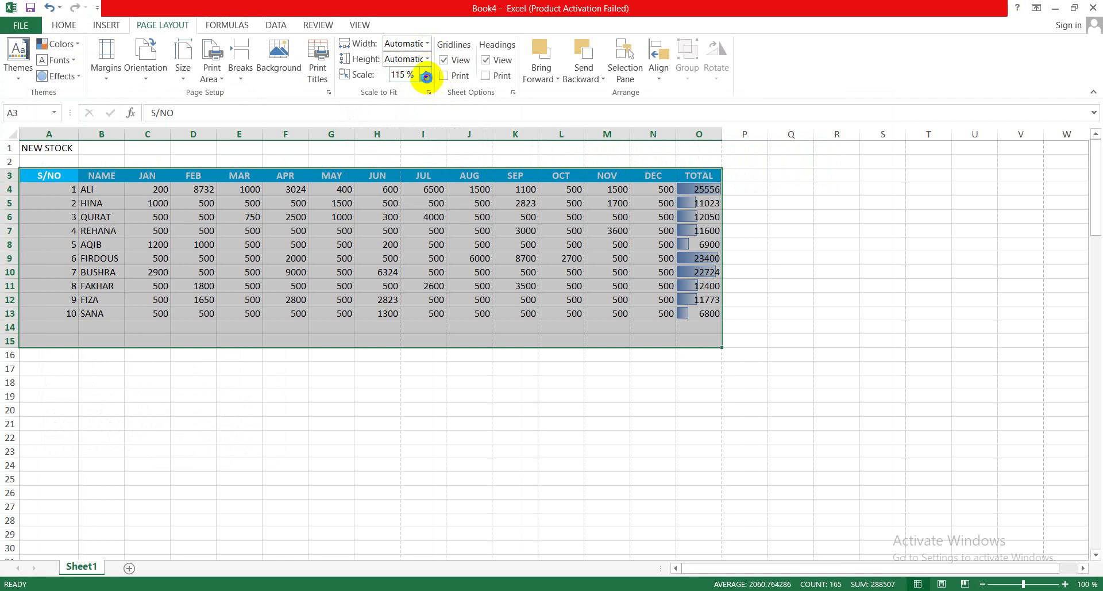
pyautogui.click(426, 78)
pyautogui.click(426, 78)
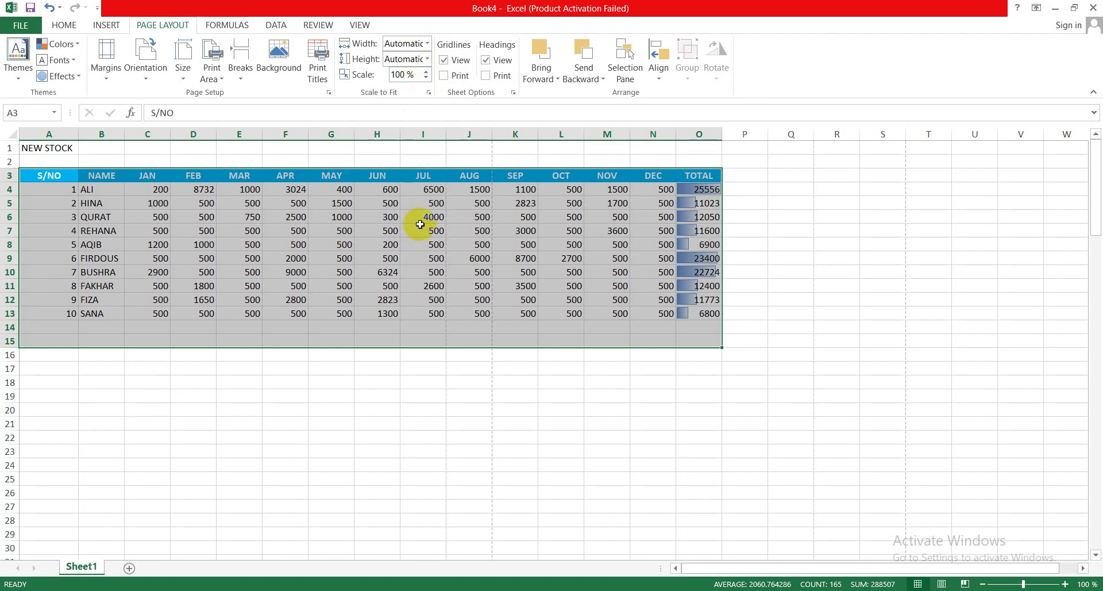
# Step: Review both pages of the two-page print preview
pyautogui.hotkey('ctrl', 'p')
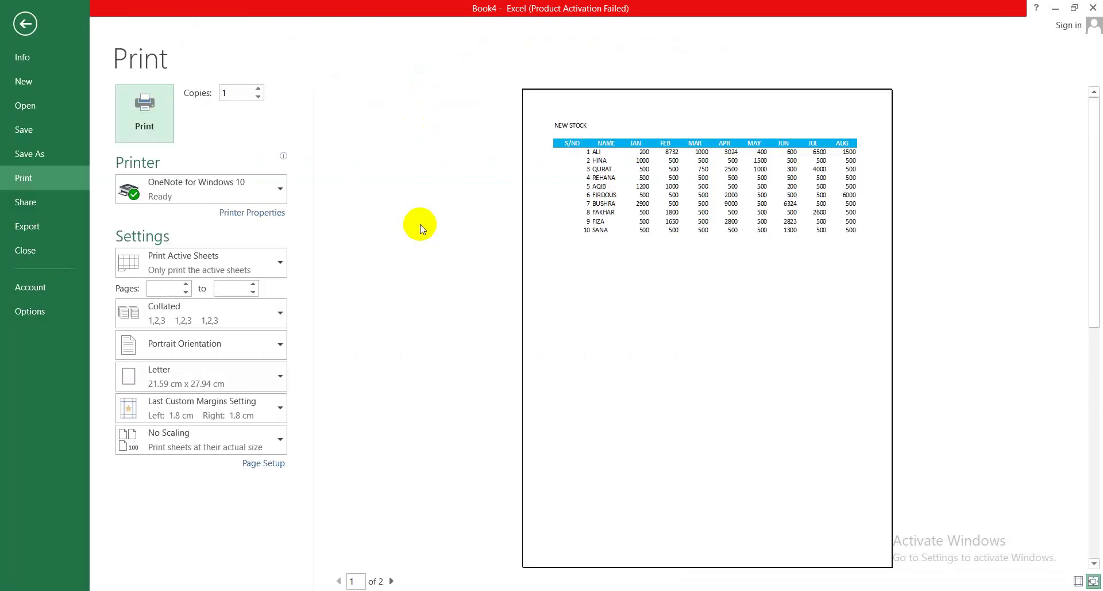
pyautogui.click(390, 581)
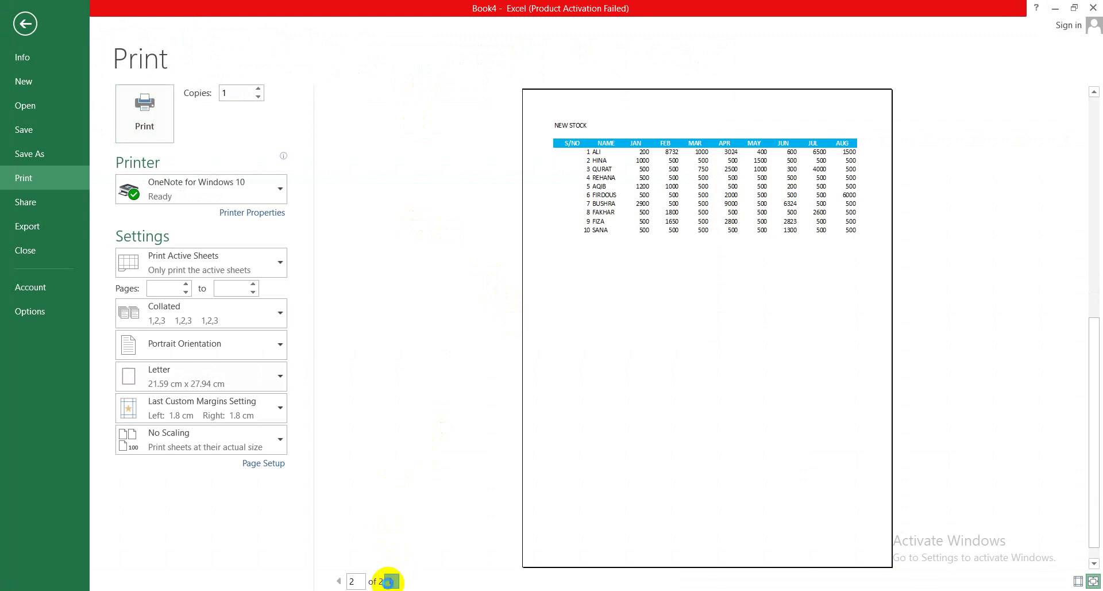
pyautogui.click(339, 581)
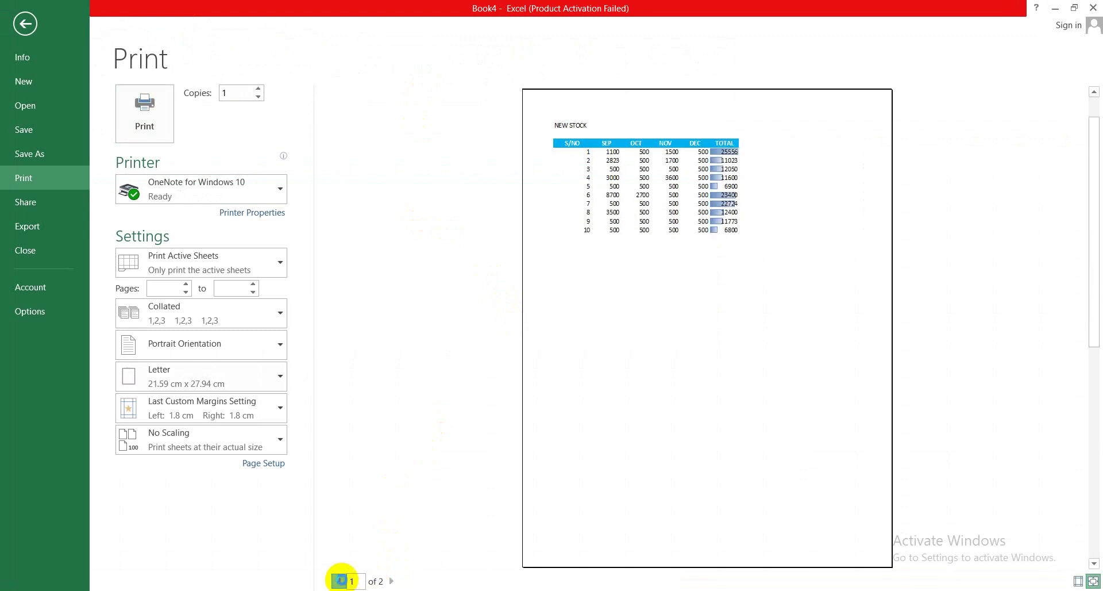
# Step: Select data rows A4:O13 and fill the series down to row 29, numbering rows 11–26
pyautogui.click(24, 24)
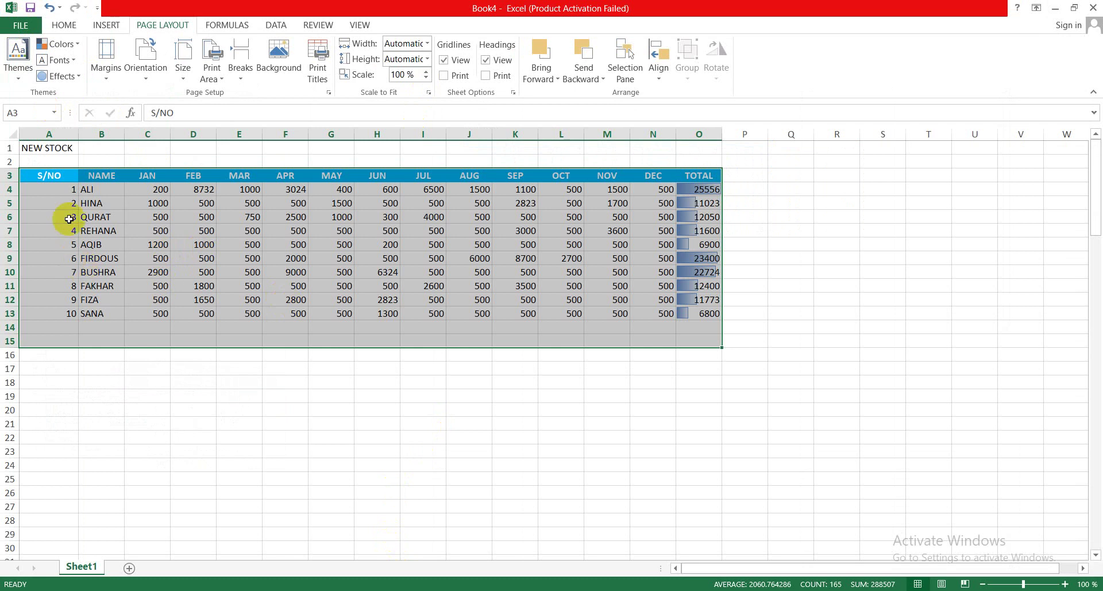
pyautogui.click(100, 358)
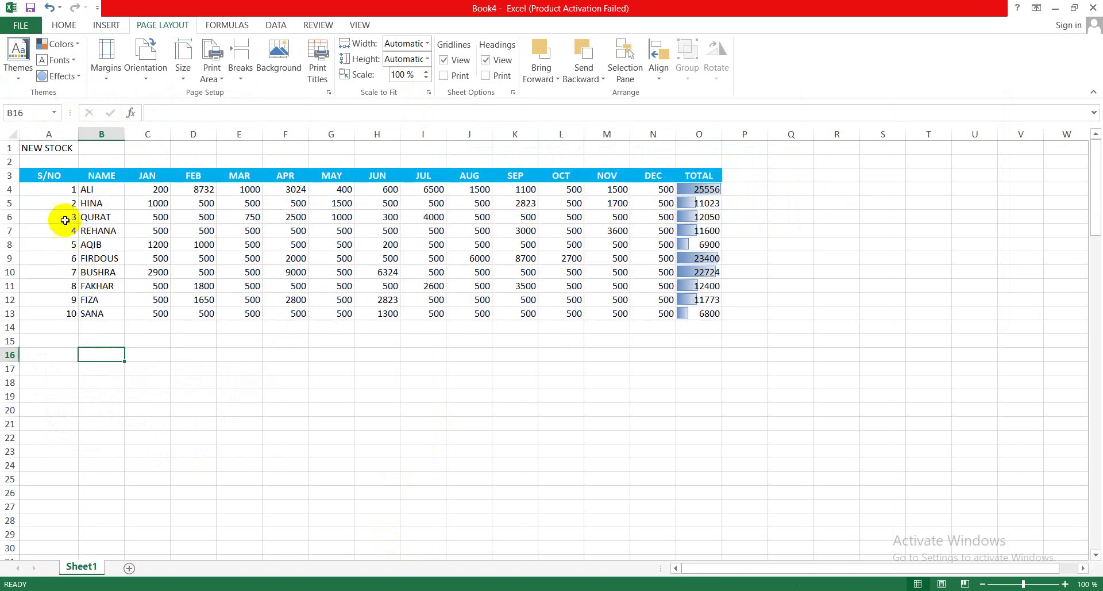
pyautogui.moveTo(98, 244); pyautogui.dragTo(155, 265)
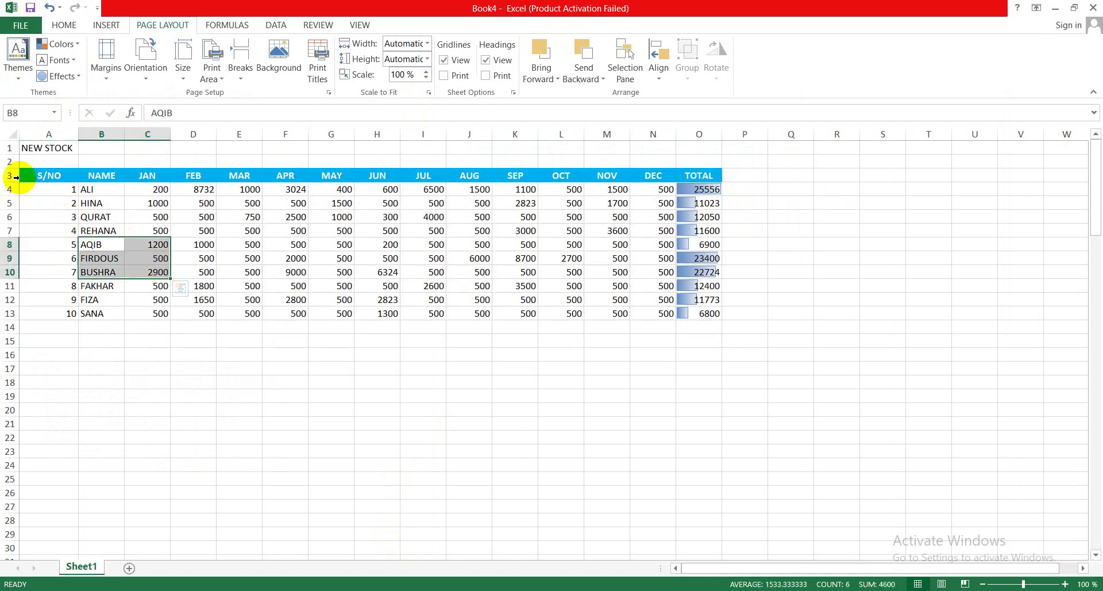
pyautogui.moveTo(29, 189)
pyautogui.mouseDown()
pyautogui.moveTo(227, 265)
pyautogui.moveTo(694, 316)
pyautogui.mouseUp()
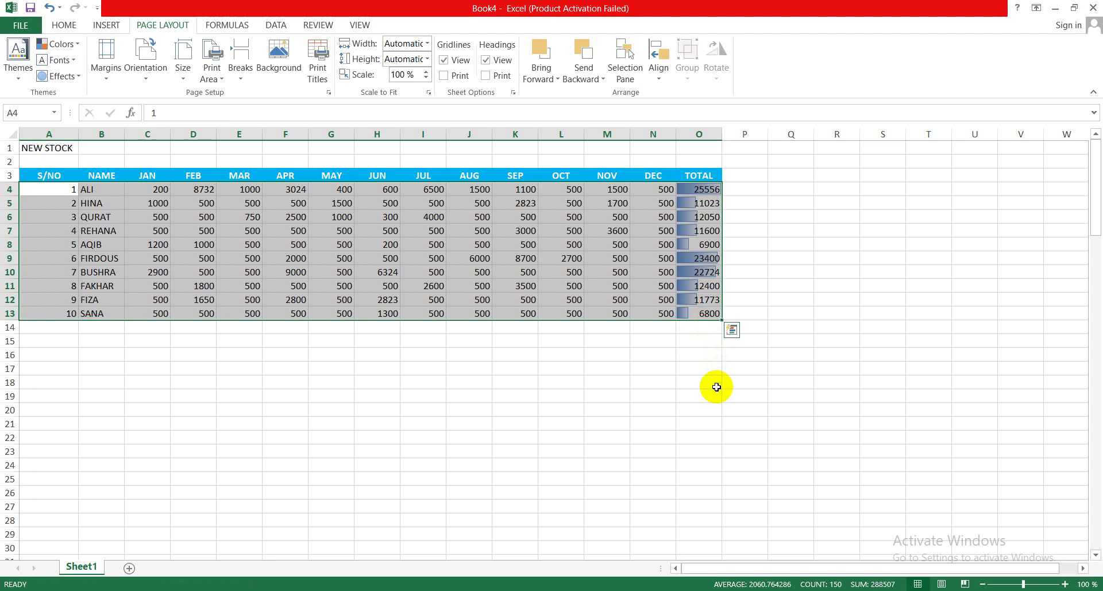
pyautogui.click(719, 354)
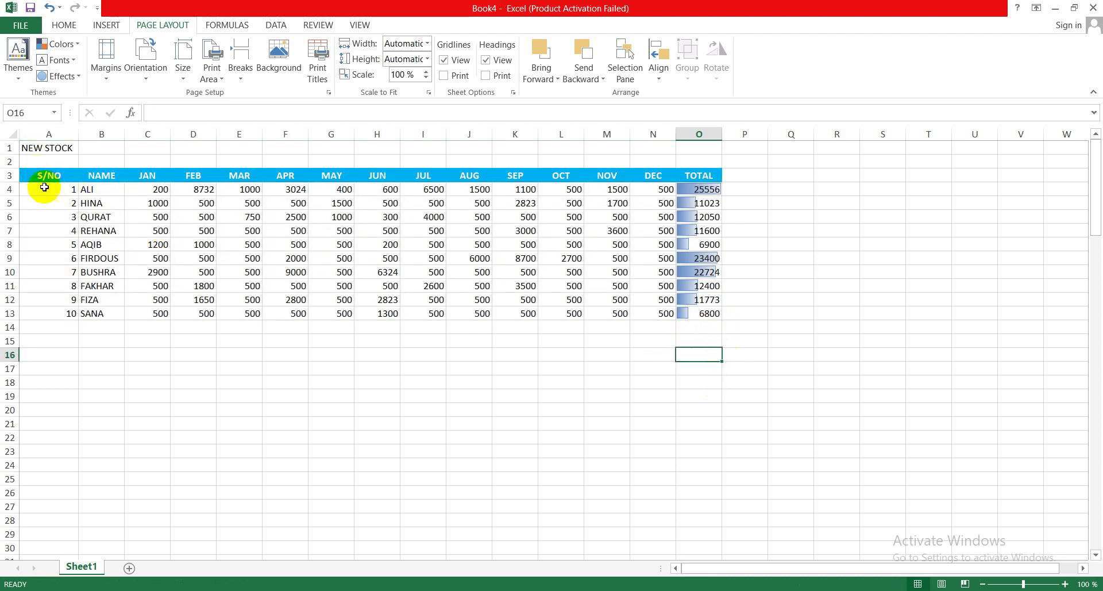
pyautogui.moveTo(46, 191)
pyautogui.mouseDown()
pyautogui.moveTo(674, 324)
pyautogui.moveTo(705, 300)
pyautogui.mouseUp()
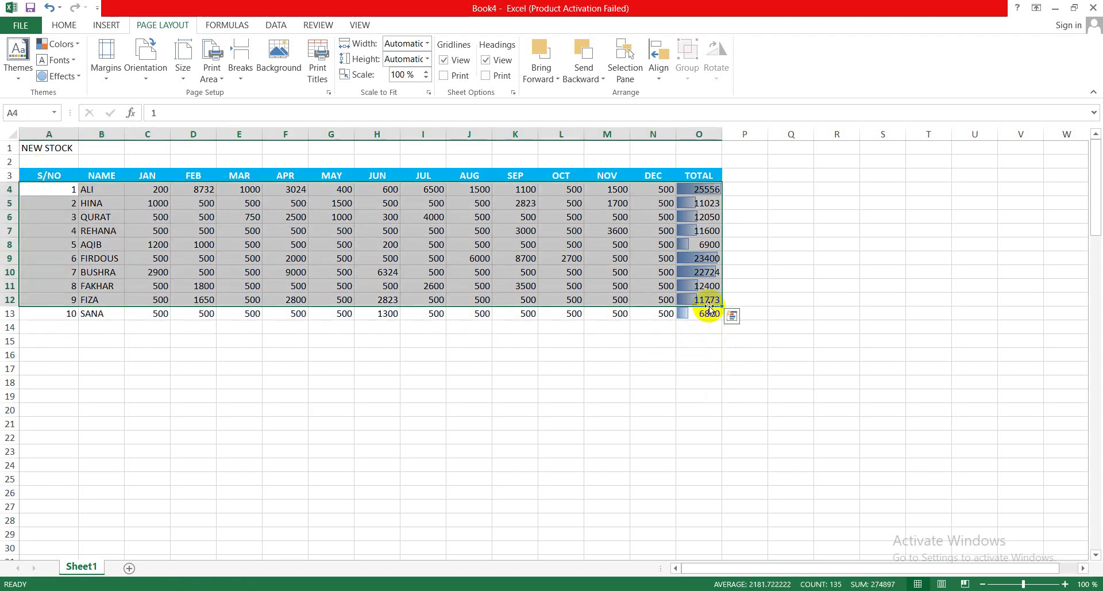
pyautogui.hotkey('shift', 'Down')
pyautogui.hotkey('ctrl', 'q')
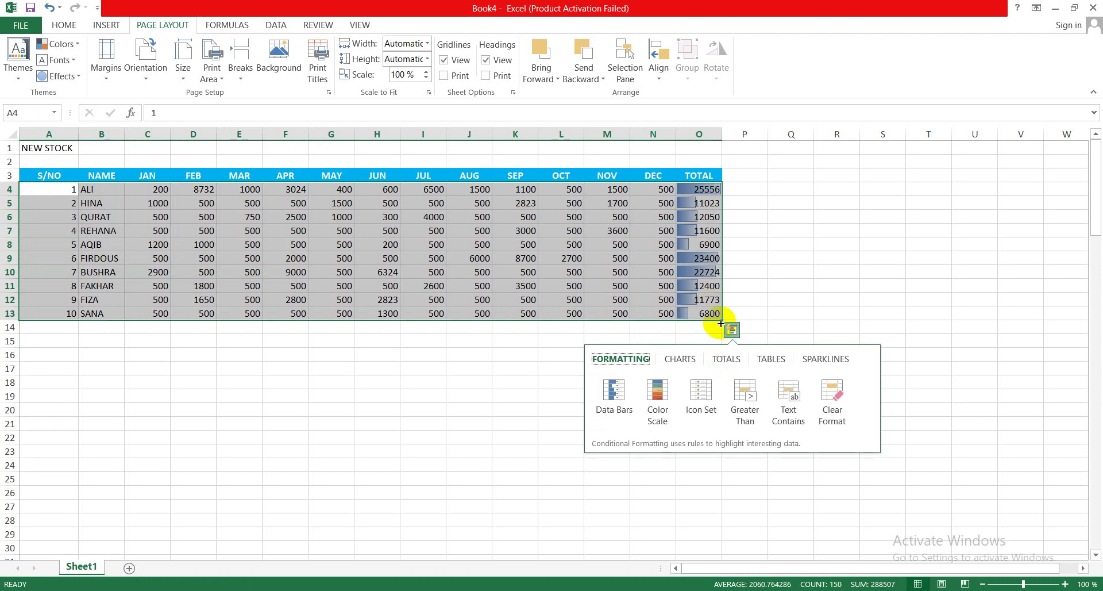
pyautogui.moveTo(721, 324); pyautogui.dragTo(718, 539)
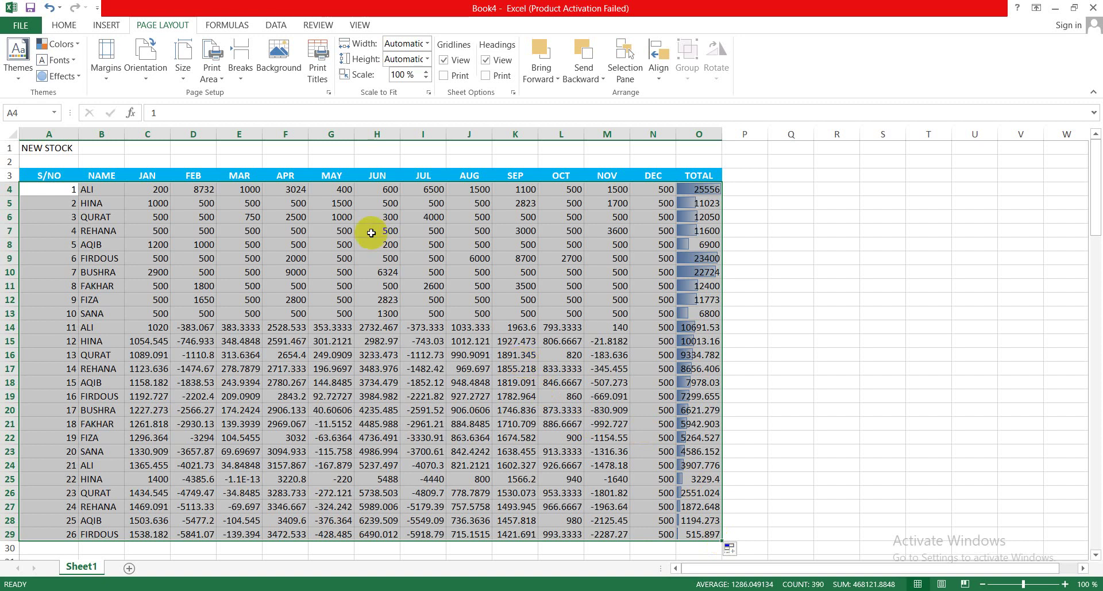
# Step: Review both preview pages, then fill the series further down to row 67, numbered to 64
pyautogui.hotkey('ctrl', 'p')
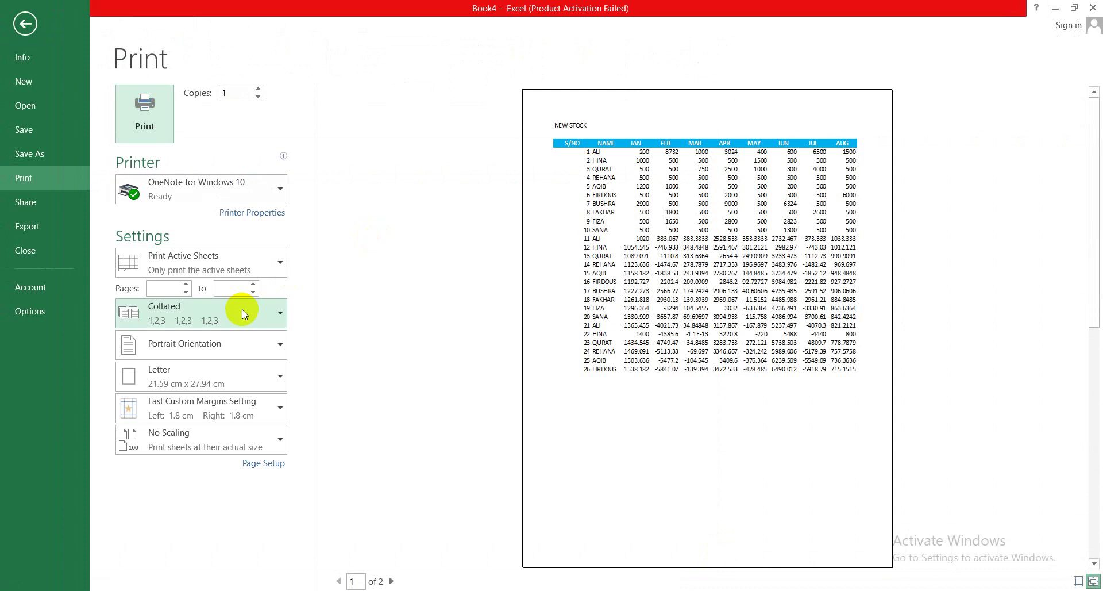
pyautogui.click(392, 581)
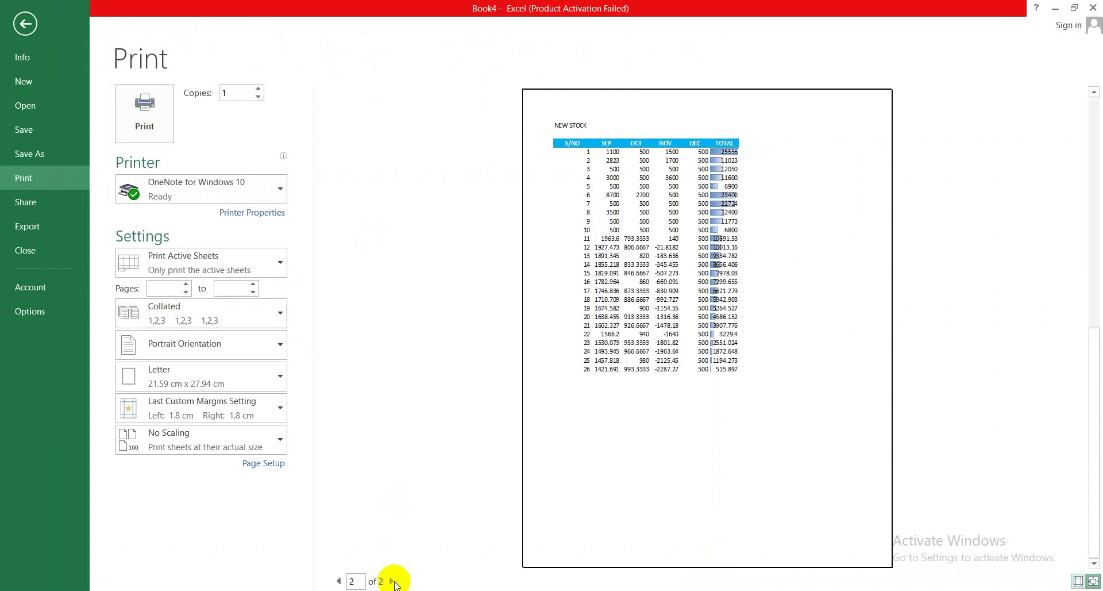
pyautogui.click(338, 580)
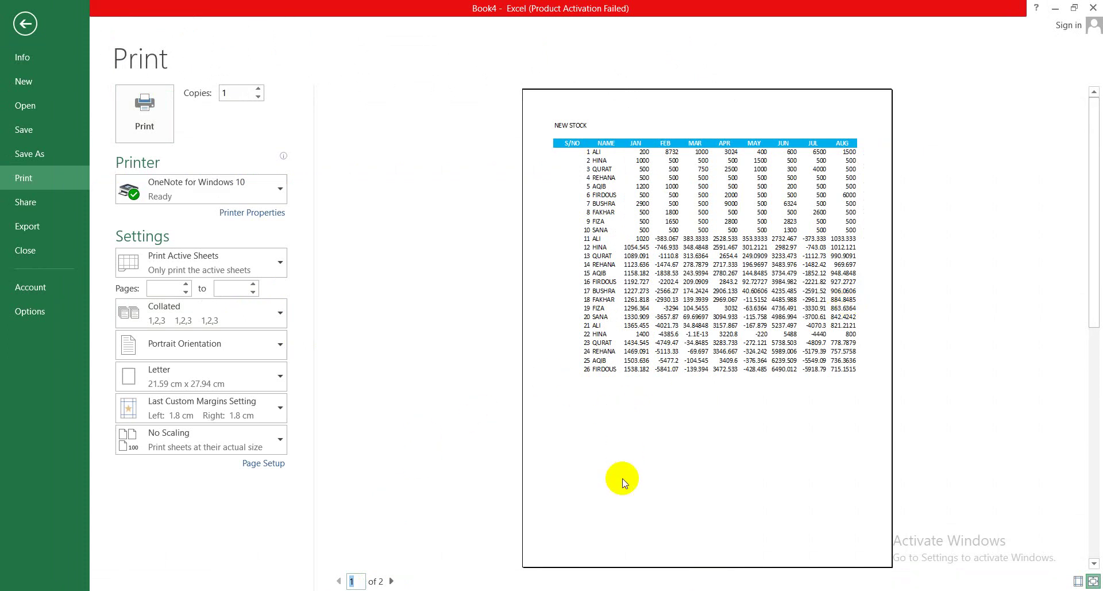
pyautogui.press('Escape')
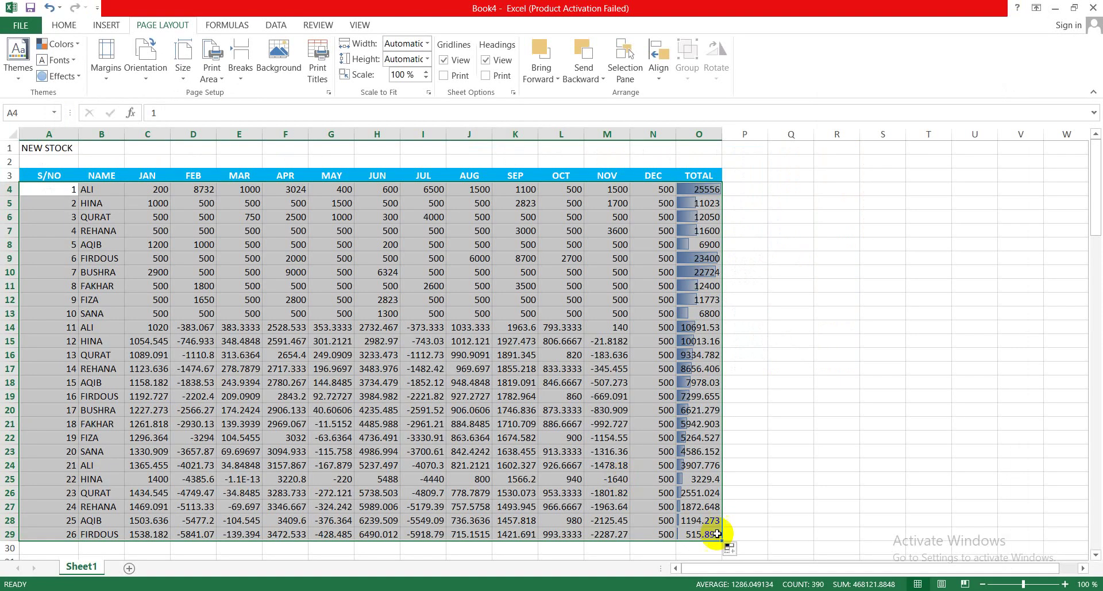
pyautogui.moveTo(722, 541)
pyautogui.mouseDown()
pyautogui.moveTo(720, 583)
pyautogui.moveTo(747, 540)
pyautogui.mouseUp()
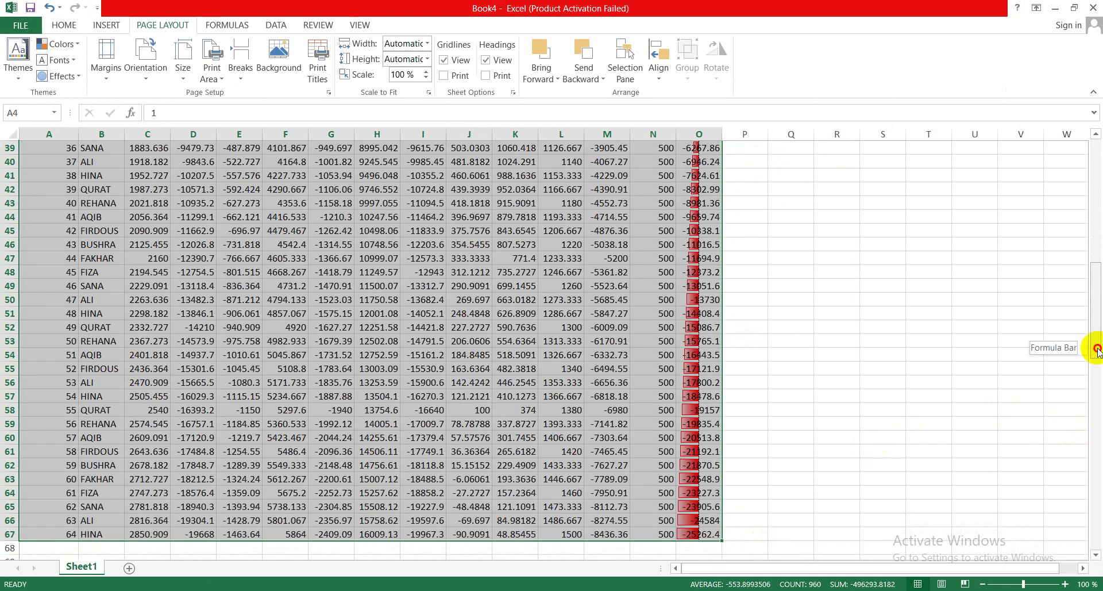
pyautogui.moveTo(1096, 352); pyautogui.dragTo(1096, 152)
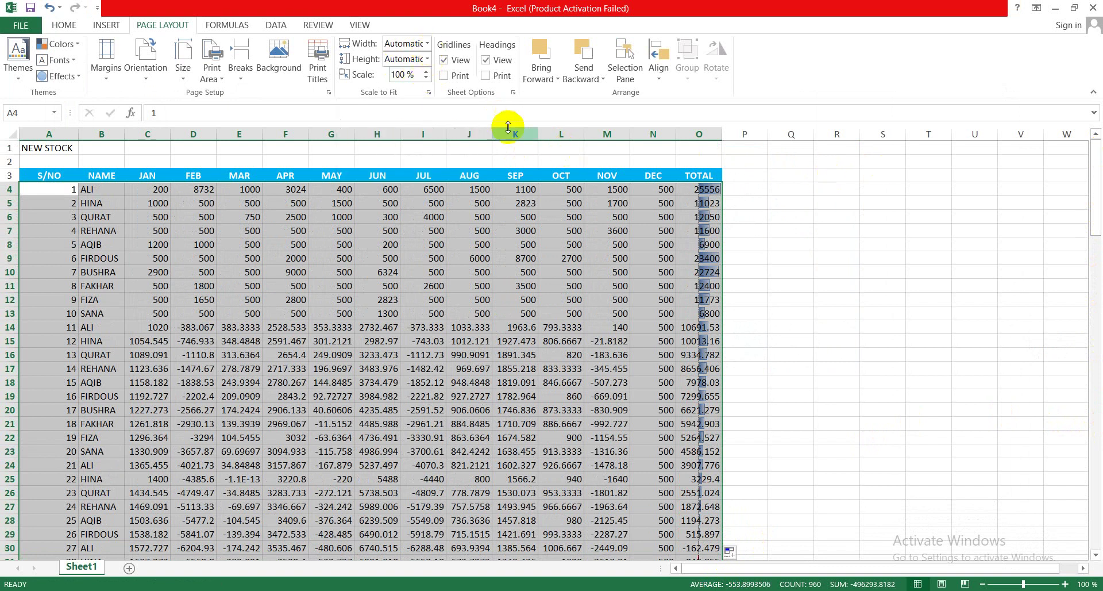
# Step: Fit the NEW STOCK printout to 1 page wide (62% scale) and check the print preview
pyautogui.click(426, 43)
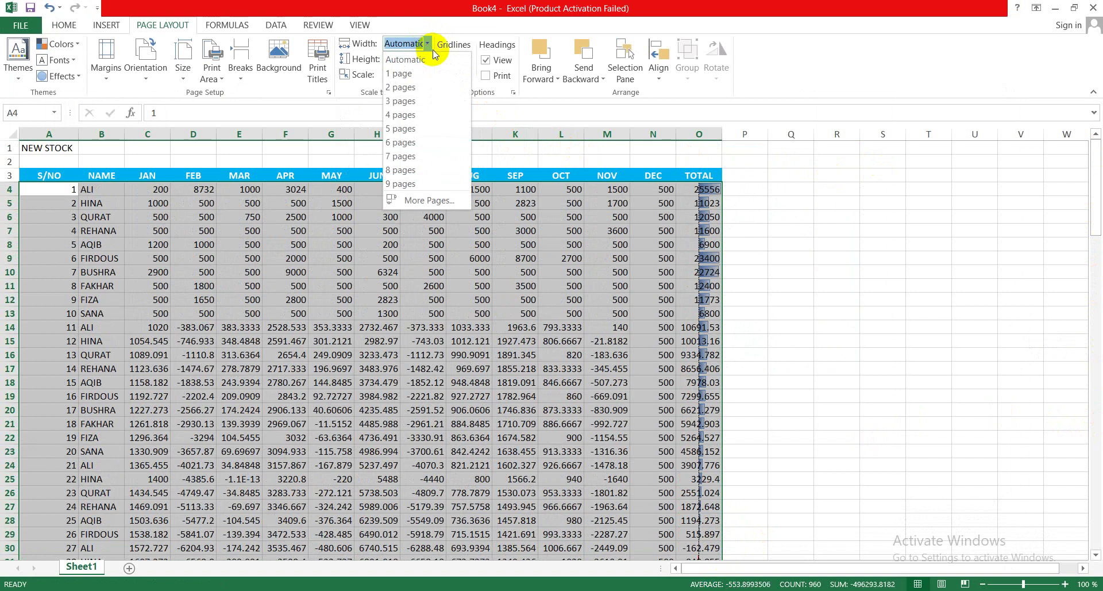
pyautogui.click(405, 74)
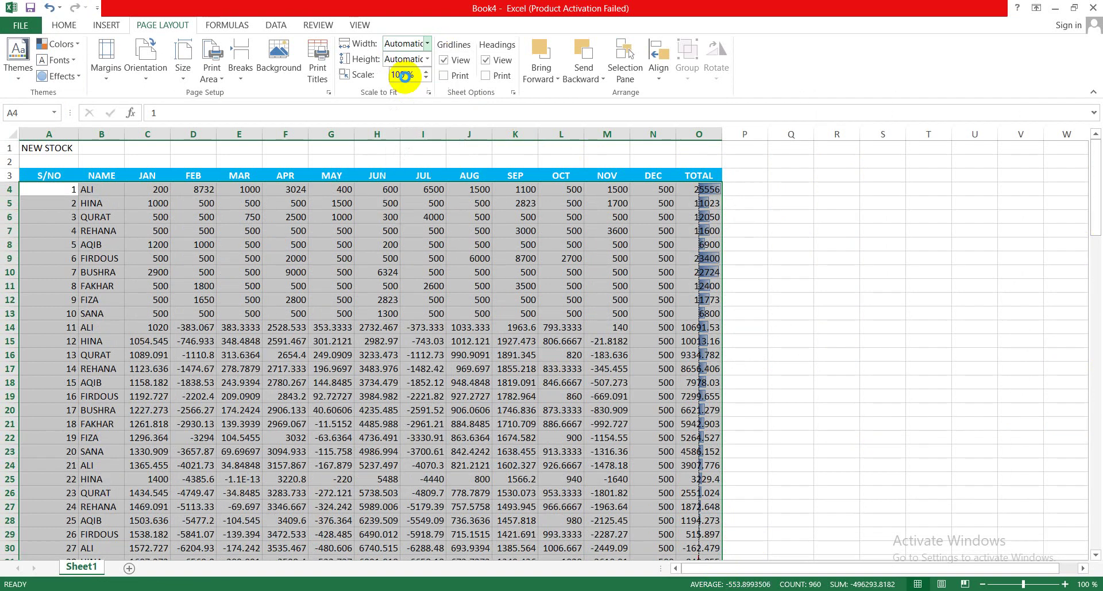
pyautogui.hotkey('ctrl', 'p')
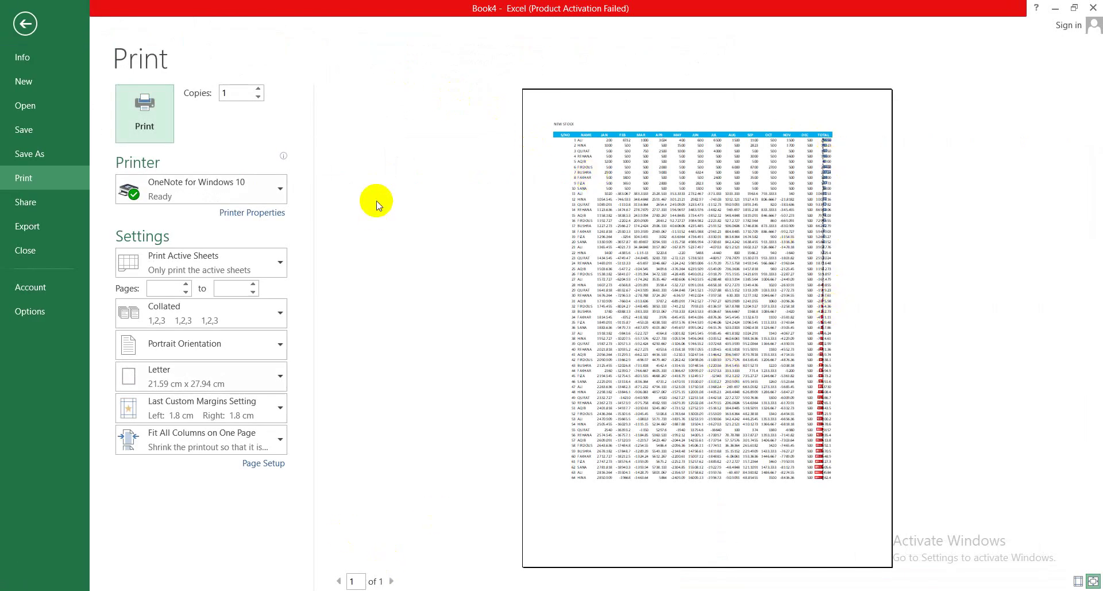
pyautogui.press('Escape')
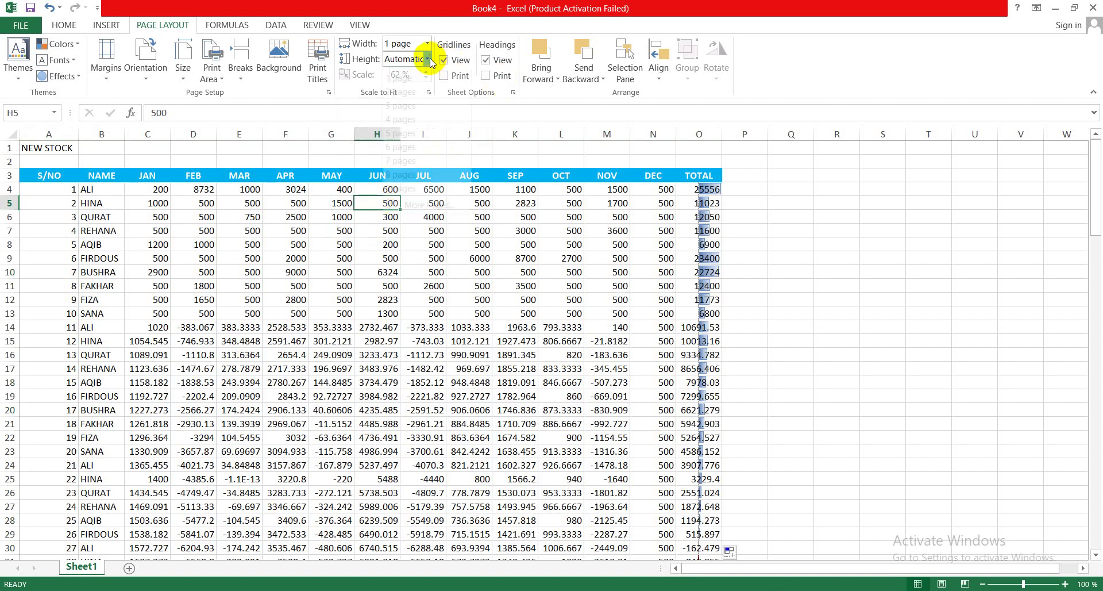
# Step: Fit the printout to 1 page tall, then reset both Height and Width to Automatic
pyautogui.click(430, 58)
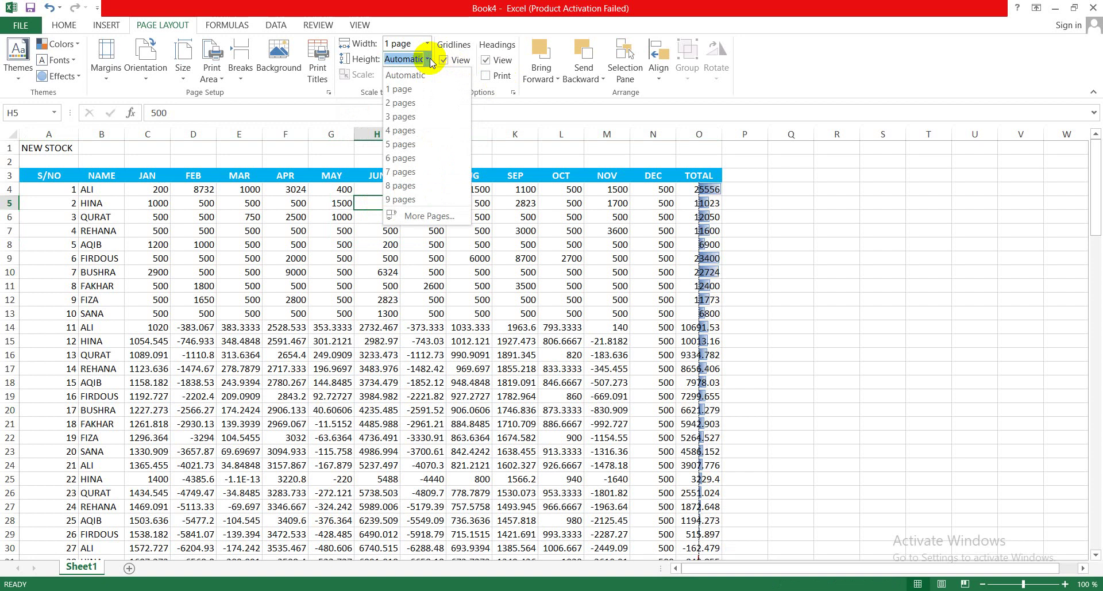
pyautogui.click(407, 92)
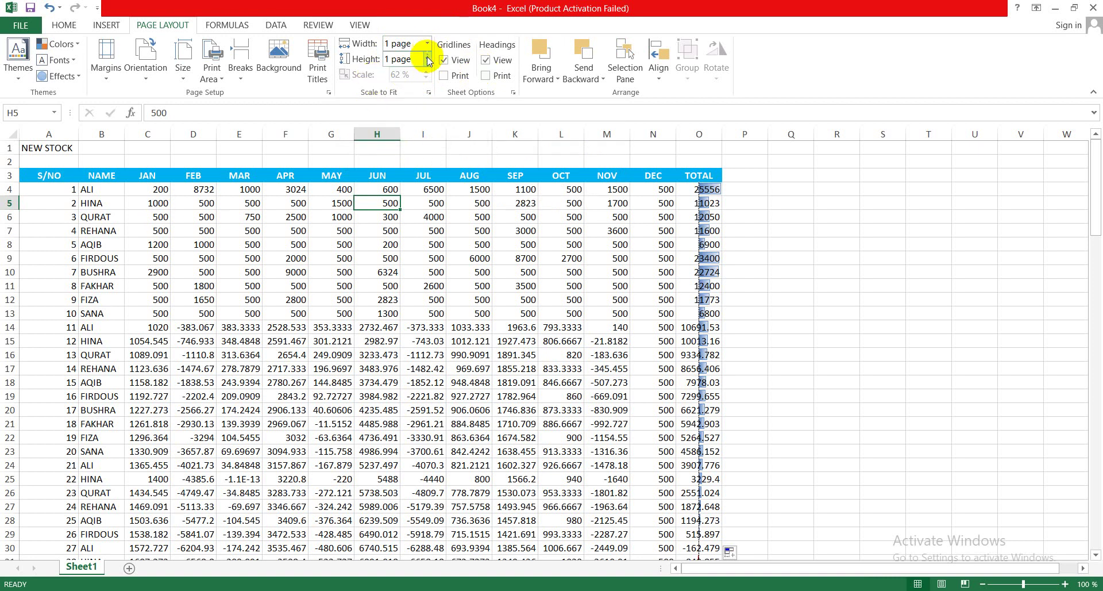
pyautogui.click(426, 59)
pyautogui.click(412, 74)
pyautogui.click(426, 43)
pyautogui.click(406, 65)
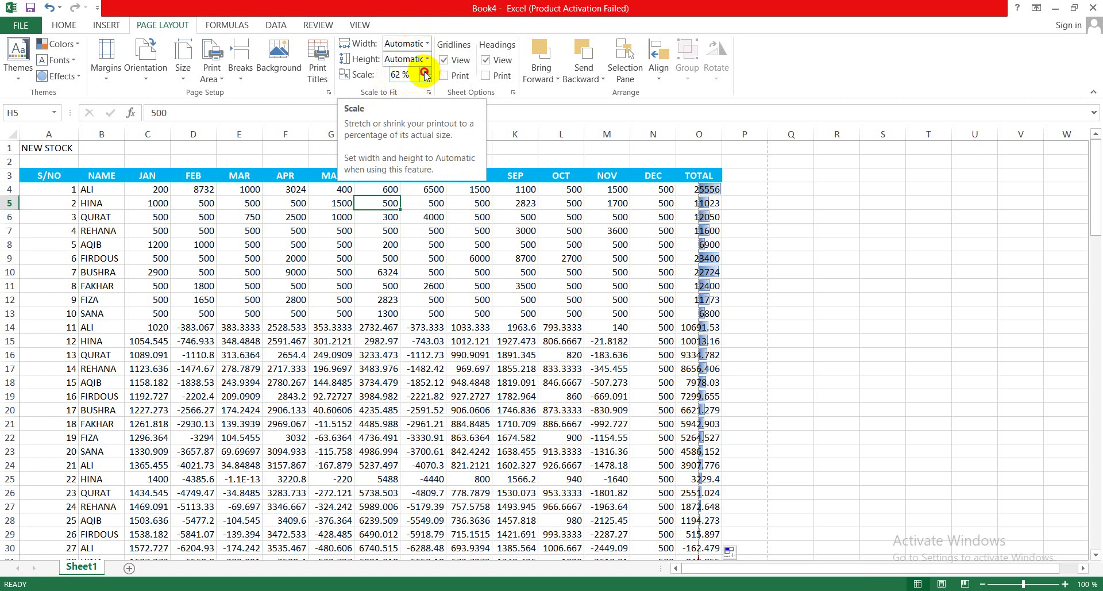
# Step: Raise the print scale step by step up to 100%
pyautogui.click(425, 71)
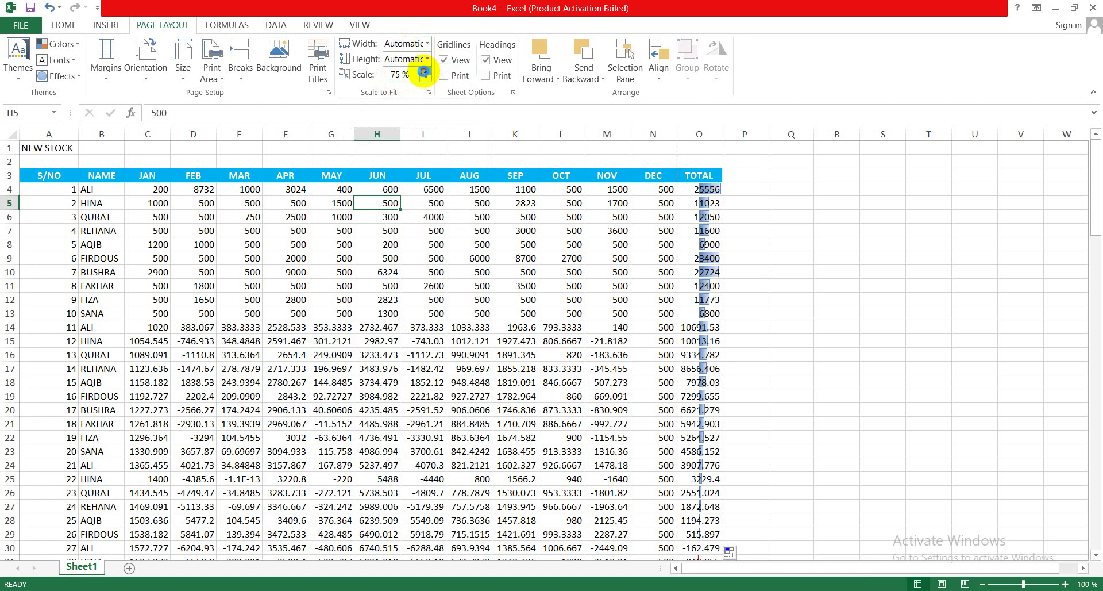
pyautogui.click(425, 71)
pyautogui.click(425, 71)
pyautogui.click(426, 71)
pyautogui.click(425, 71)
pyautogui.click(425, 71)
# Step: Leave page height on Automatic and select the table's data
pyautogui.click(427, 59)
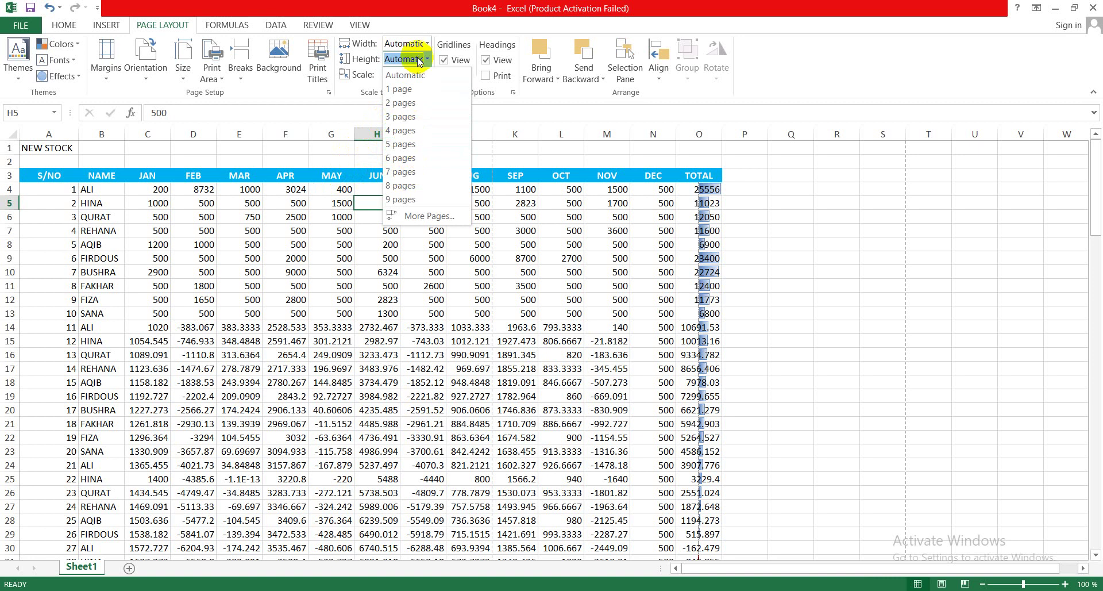
pyautogui.click(315, 199)
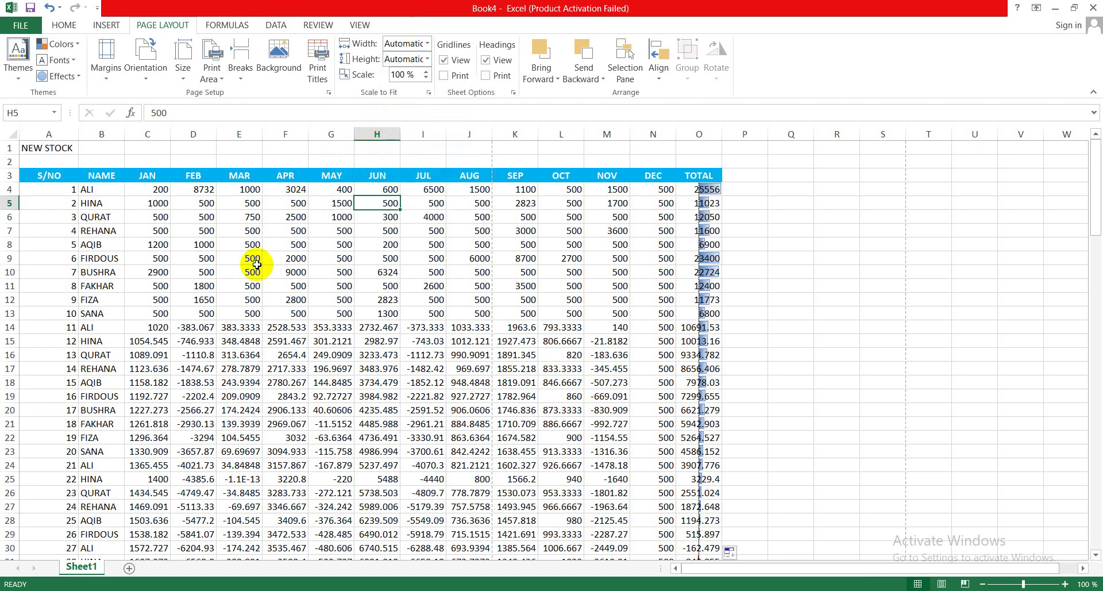
pyautogui.hotkey('ctrl', 'a')
# Step: Undo the auto-filled rows so the table ends at row 13, then deselect the range
pyautogui.hotkey('ctrl', 'z')
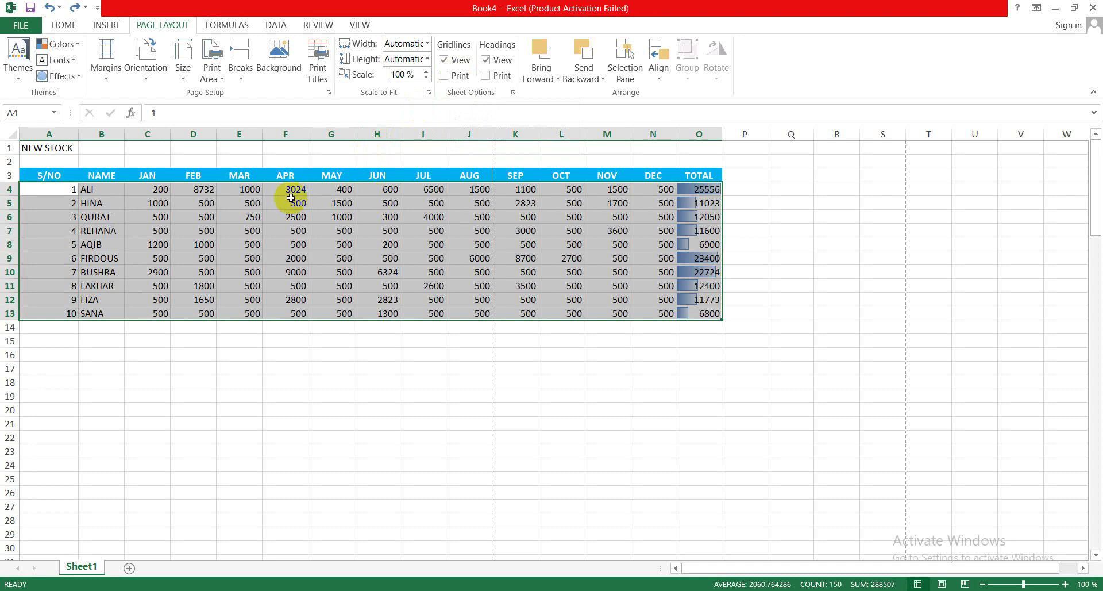
pyautogui.click(287, 343)
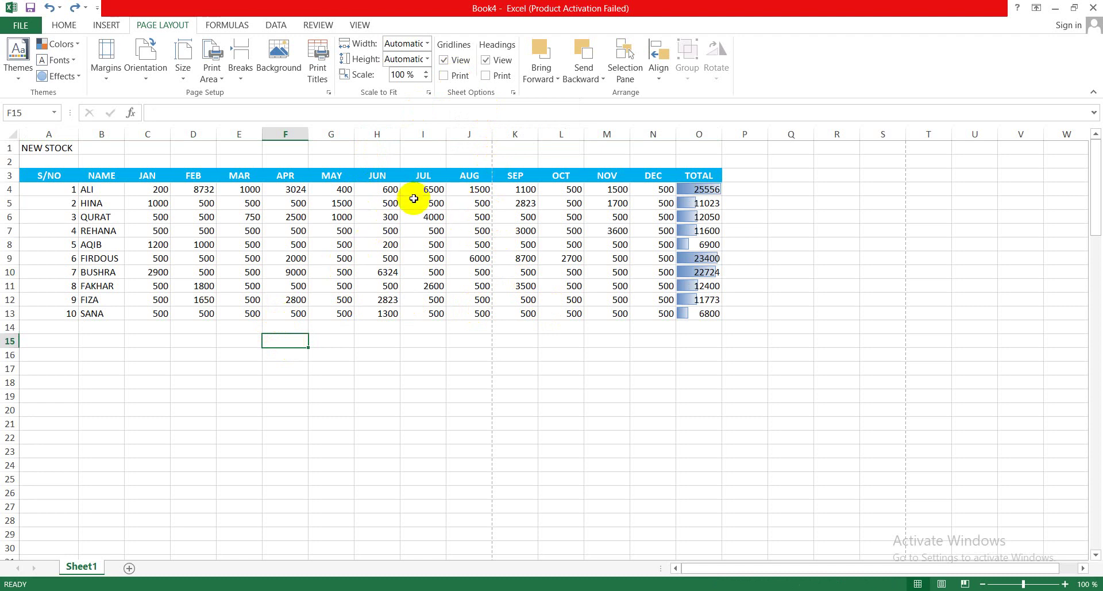
# Step: Preview the printout, turn on Gridlines Print, and preview again to see the gridlines
pyautogui.hotkey('ctrl', 'p')
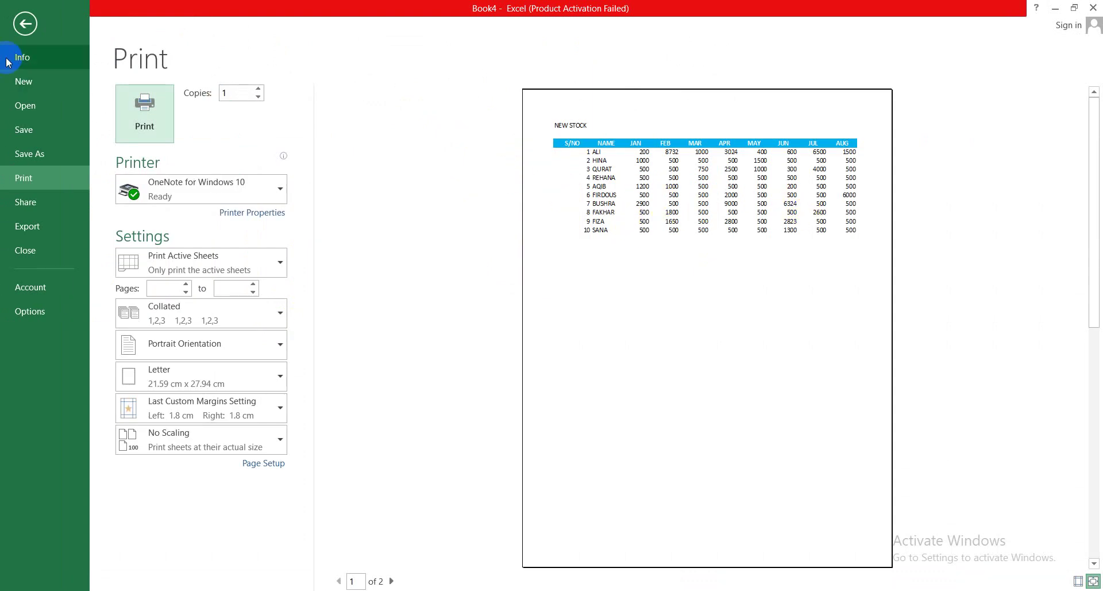
pyautogui.click(18, 34)
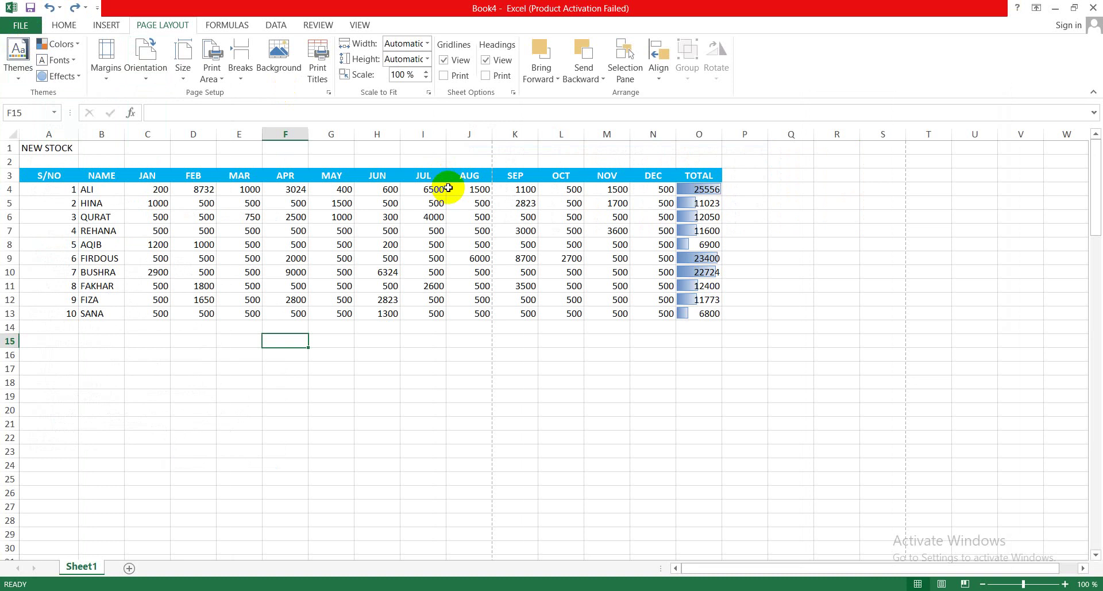
pyautogui.click(444, 76)
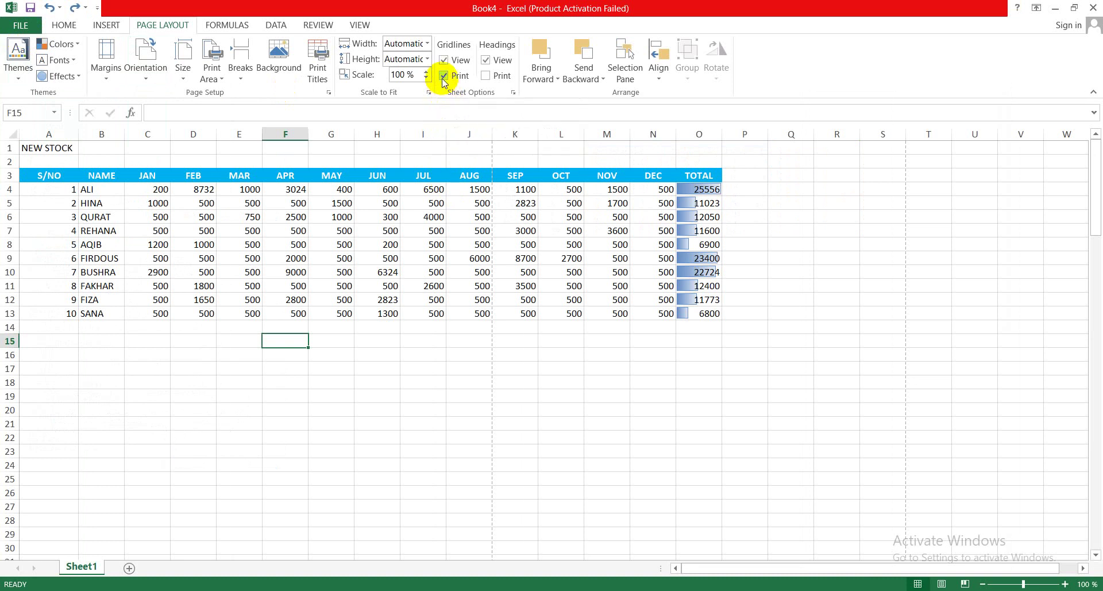
pyautogui.hotkey('ctrl', 'p')
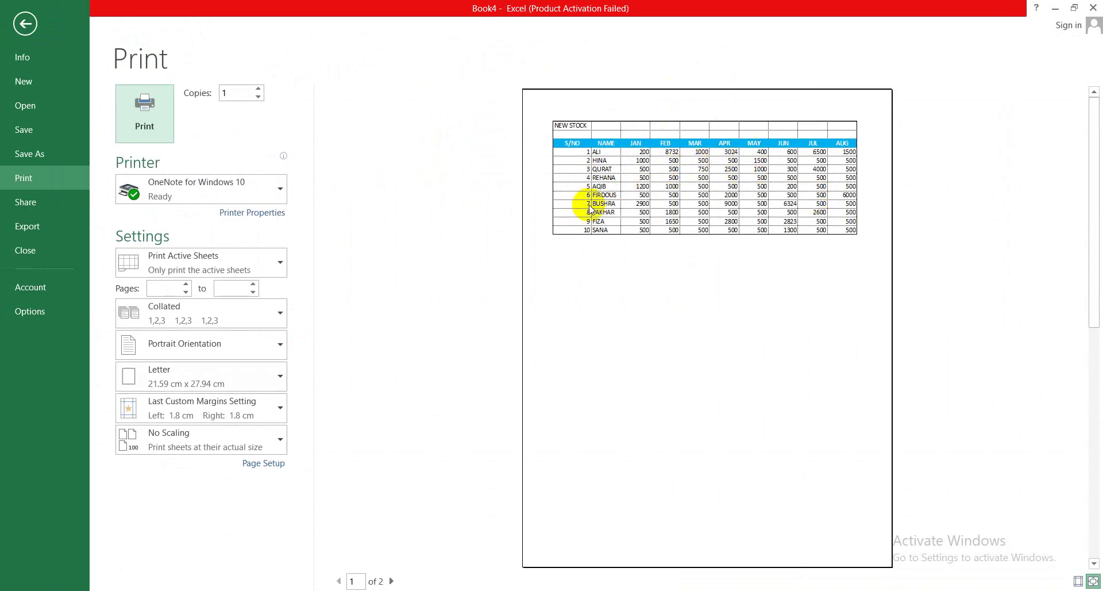
pyautogui.click(25, 24)
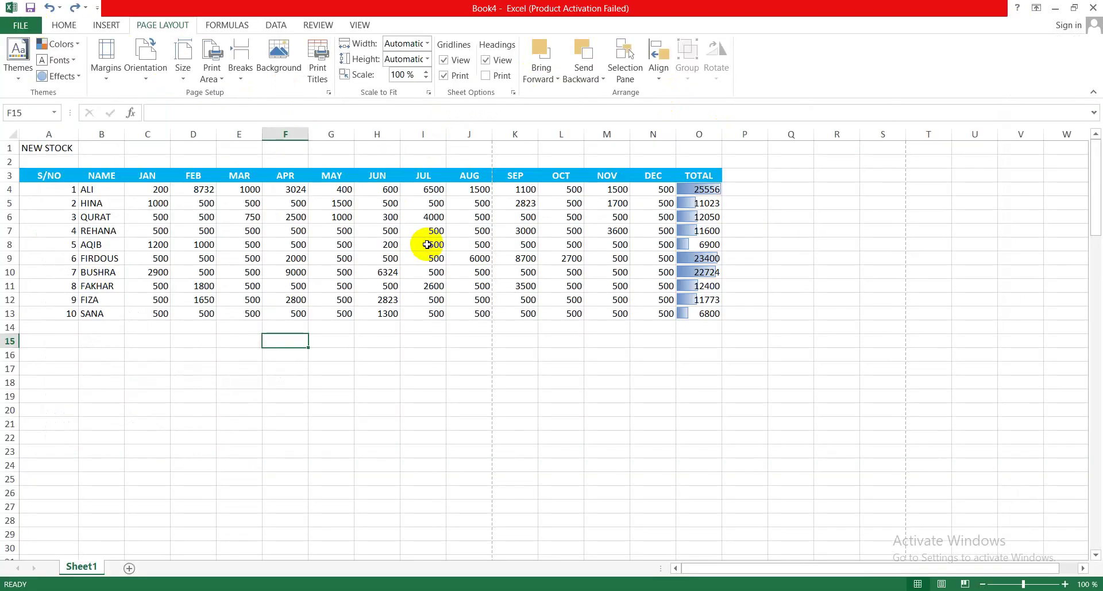
# Step: Turn off gridline printing and check the preview without gridlines
pyautogui.click(444, 76)
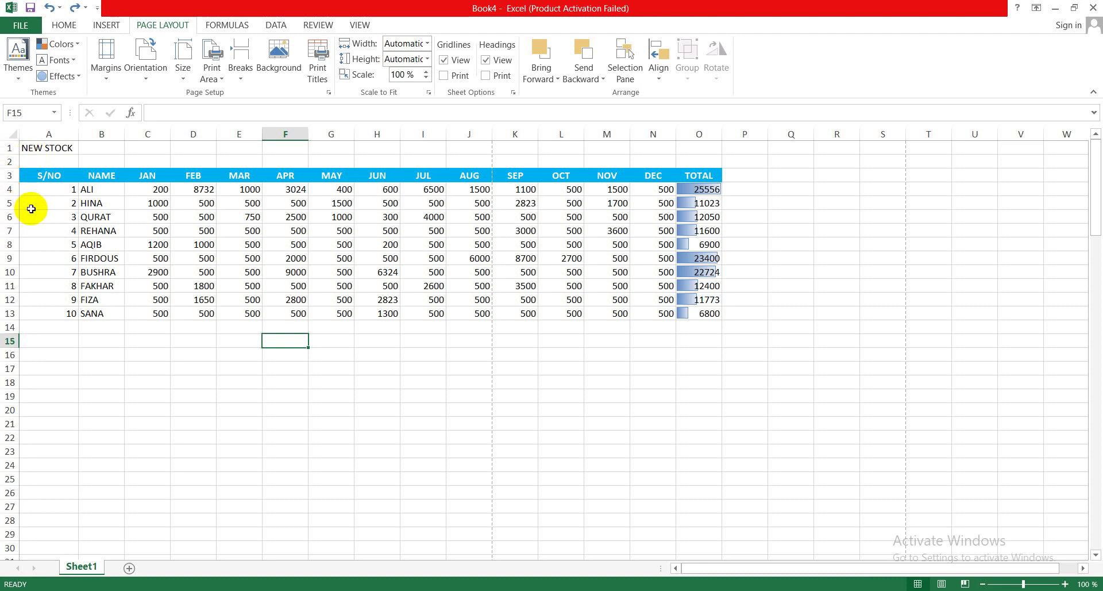
pyautogui.hotkey('ctrl', 'p')
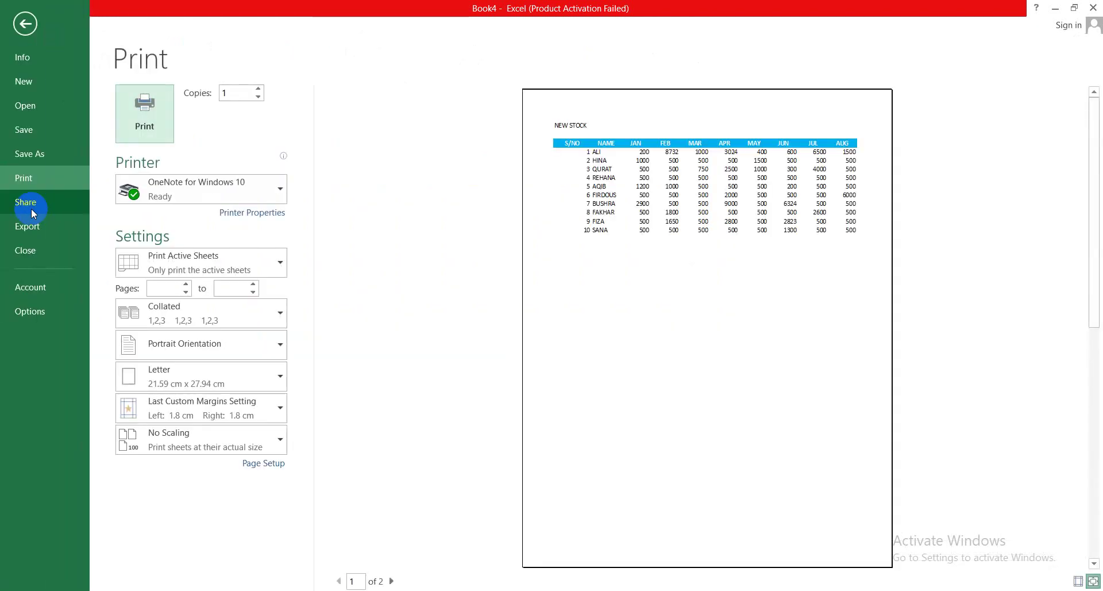
pyautogui.press('Escape')
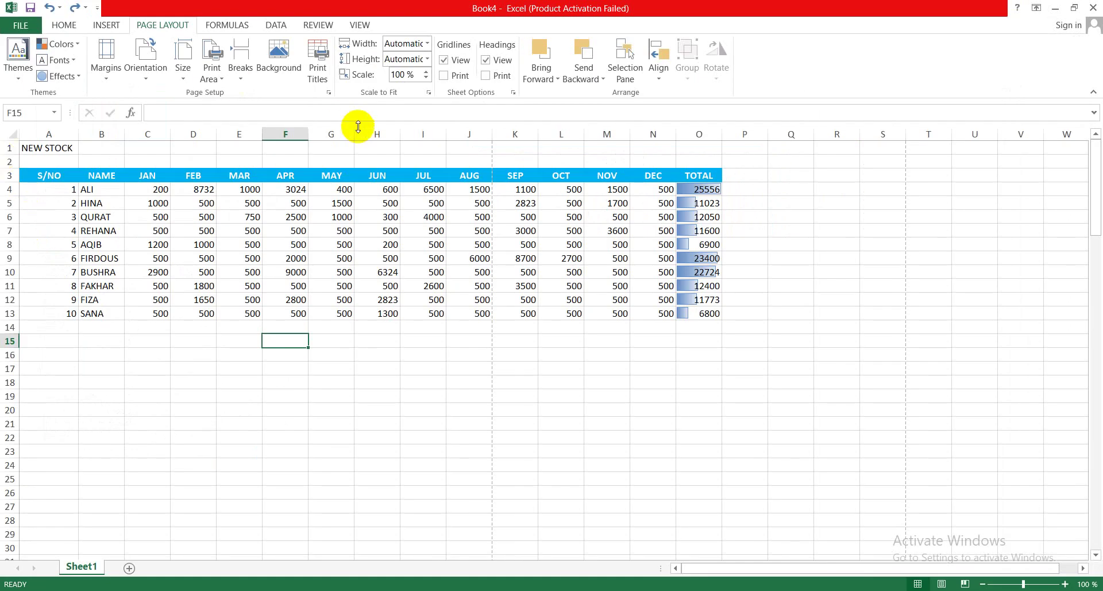
# Step: Turn on printing of row and column headings and confirm them in print preview
pyautogui.click(486, 77)
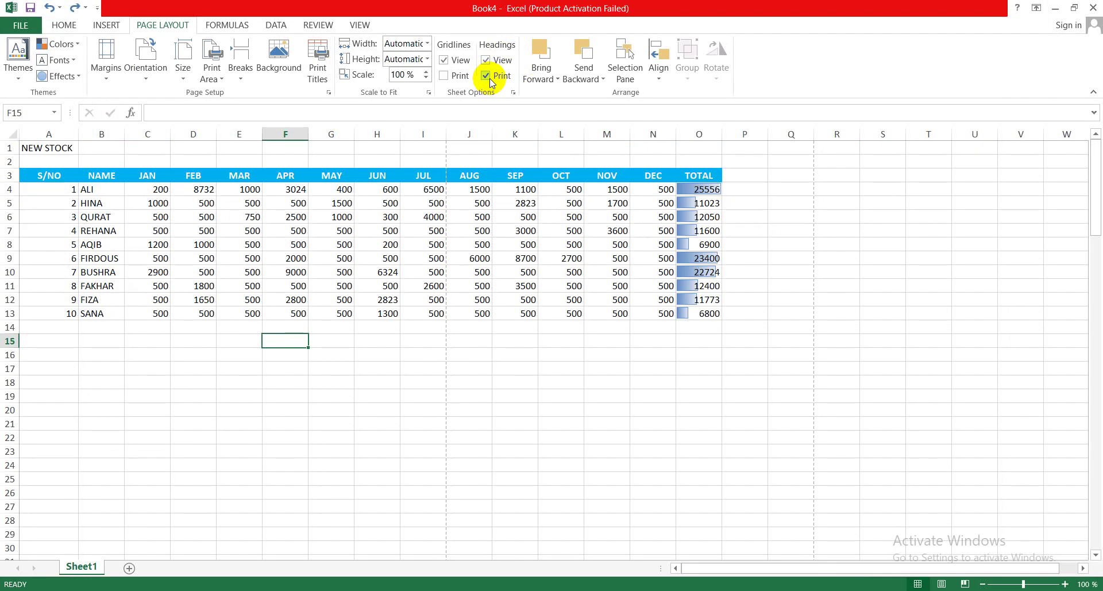
pyautogui.hotkey('ctrl', 'p')
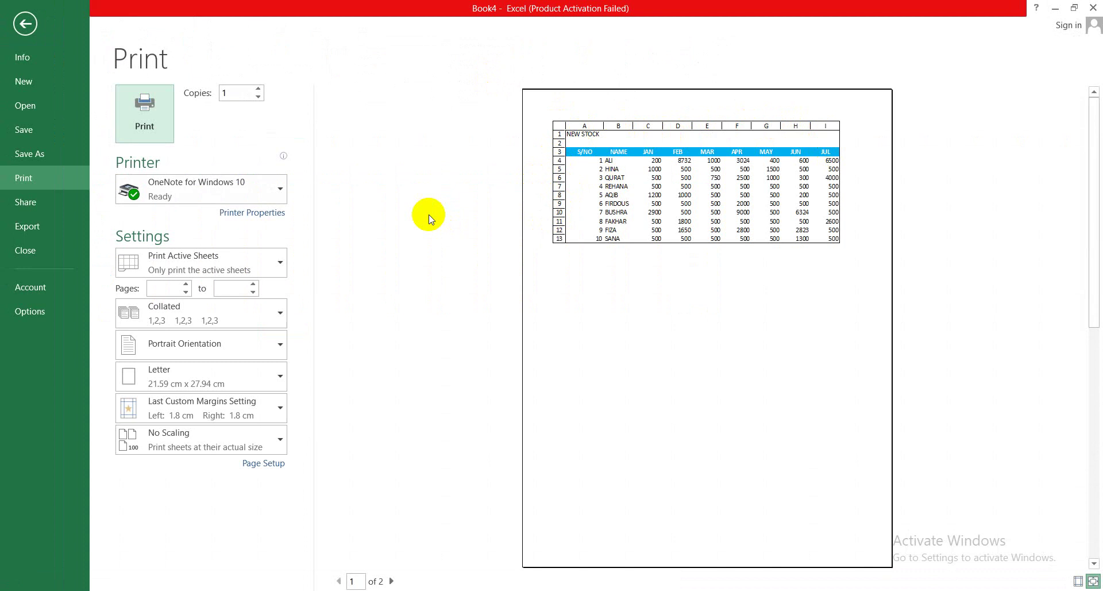
pyautogui.press('Escape')
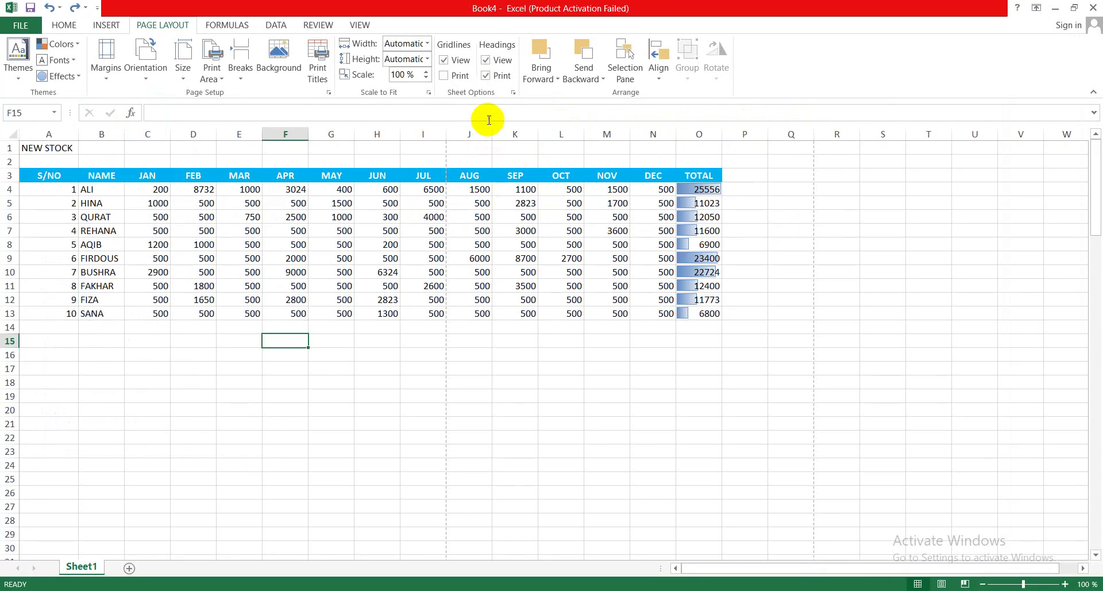
# Step: Untick Headings Print so row numbers and column letters no longer print
pyautogui.click(486, 77)
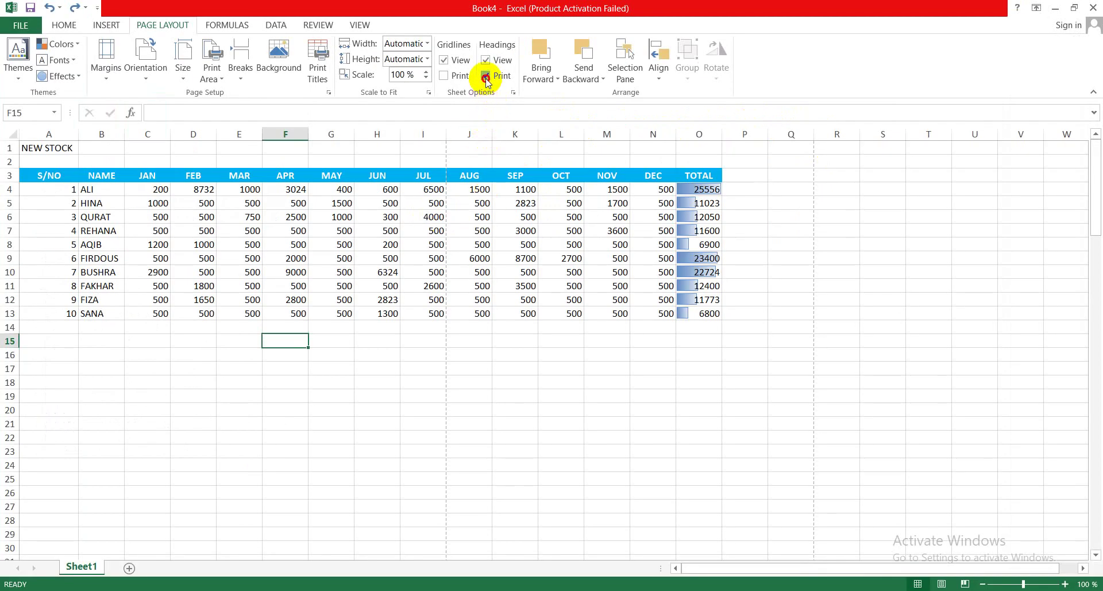
pyautogui.click(486, 76)
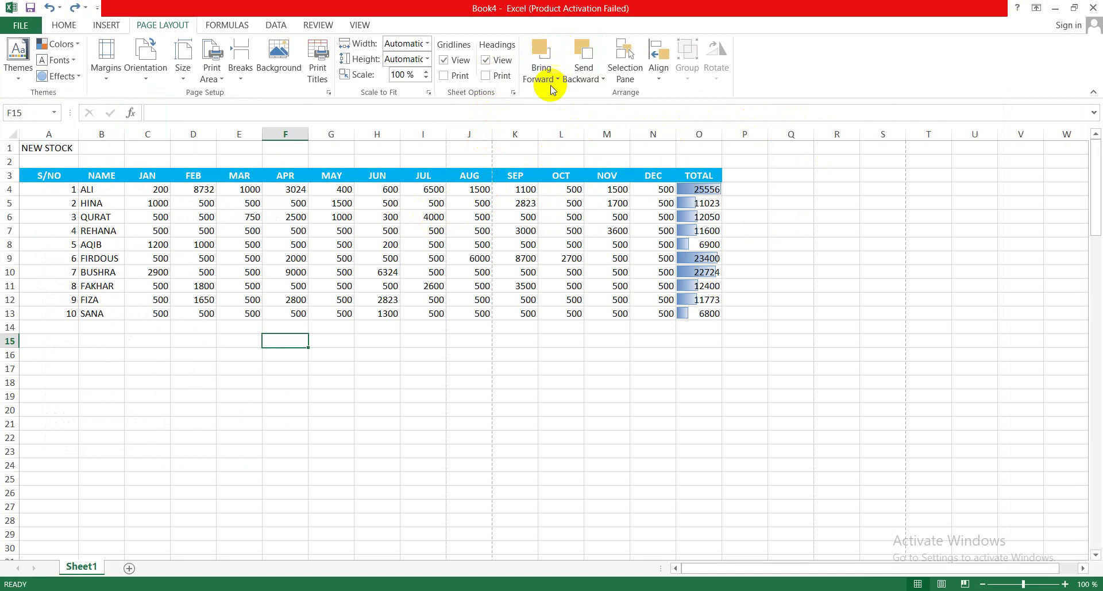